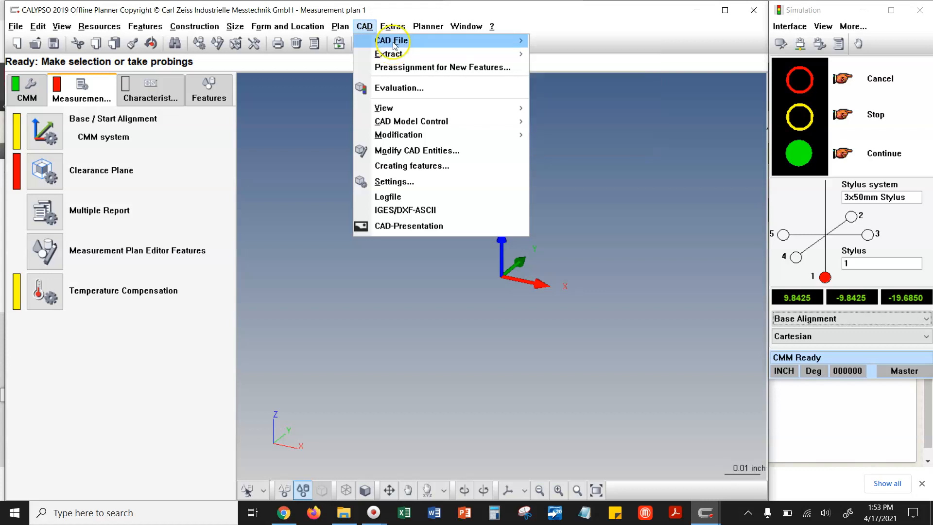
- Open the CAD file Air Motor Assembly.STEP from the Downloads folder
left_click(630, 38)
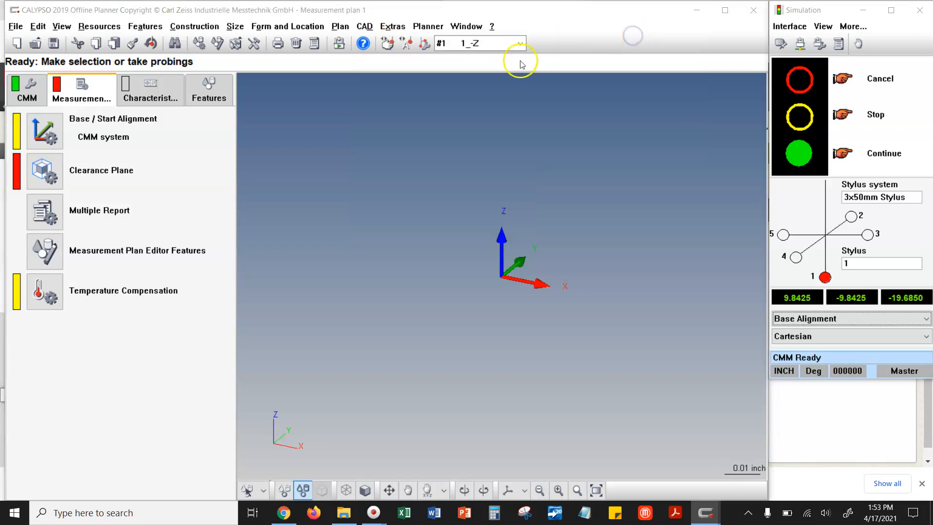
left_click(373, 273)
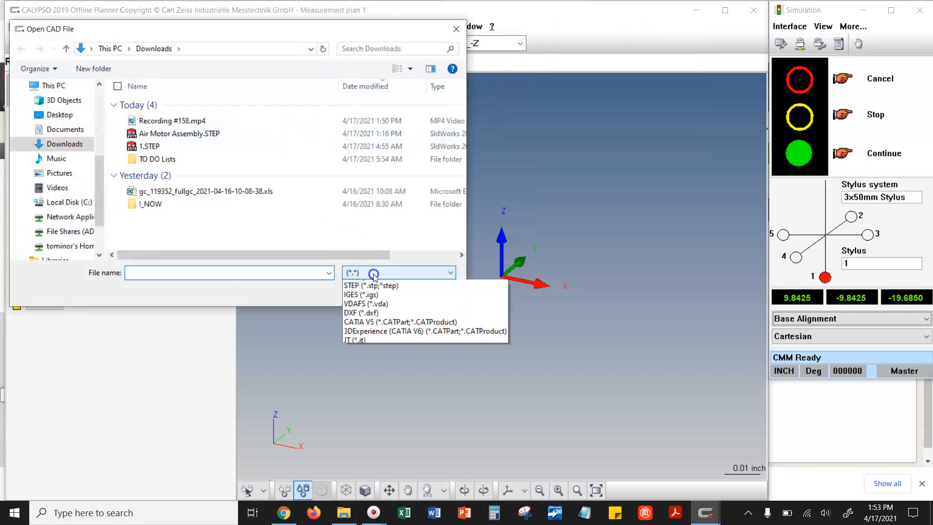
left_click(361, 387)
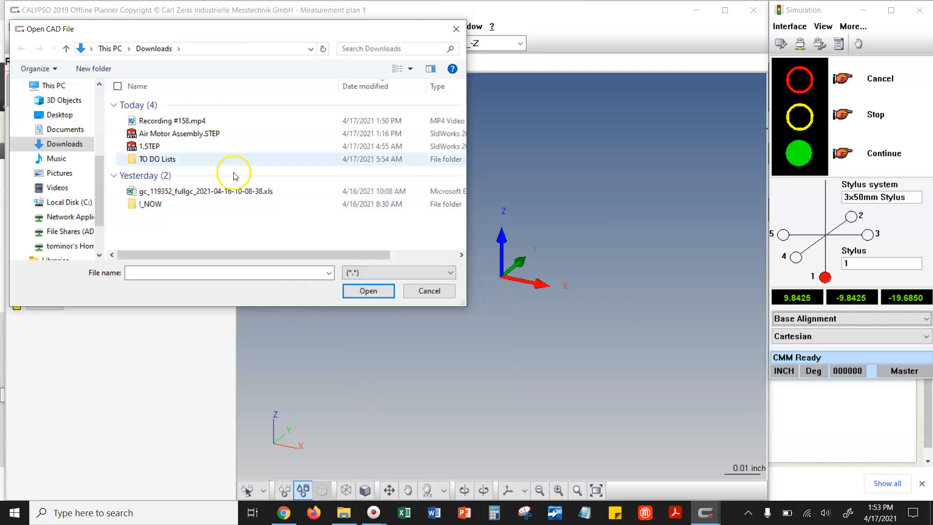
left_click(173, 136)
left_click(357, 292)
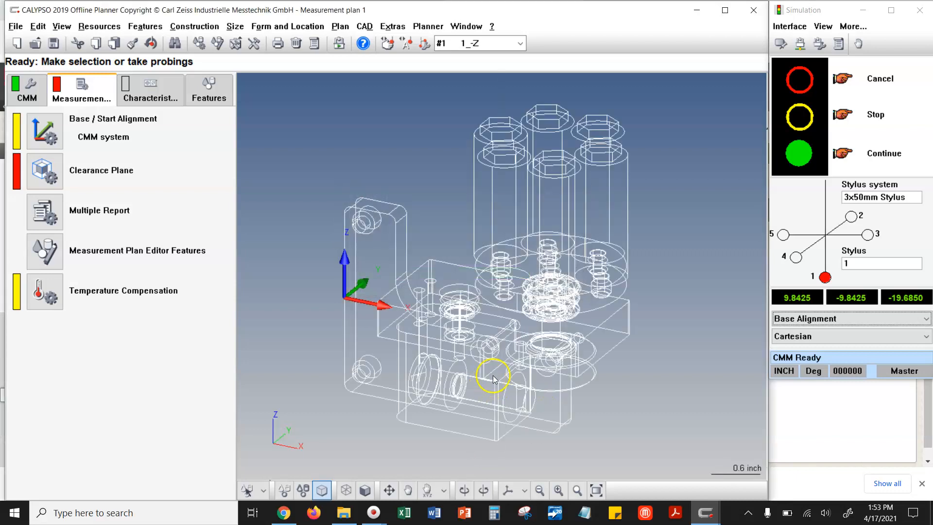
- Display the imported air motor assembly as a shaded model and view it from another angle
scroll(402, 274, "down", 2)
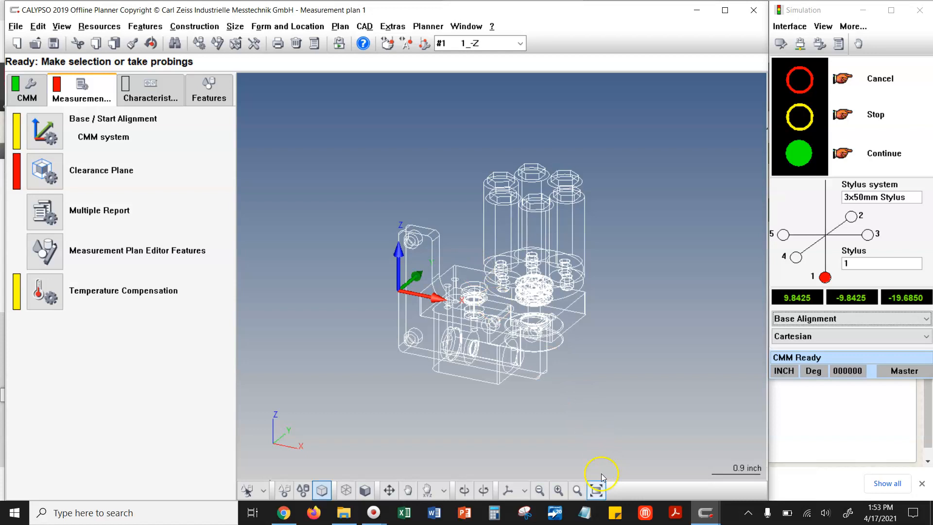
left_click(364, 490)
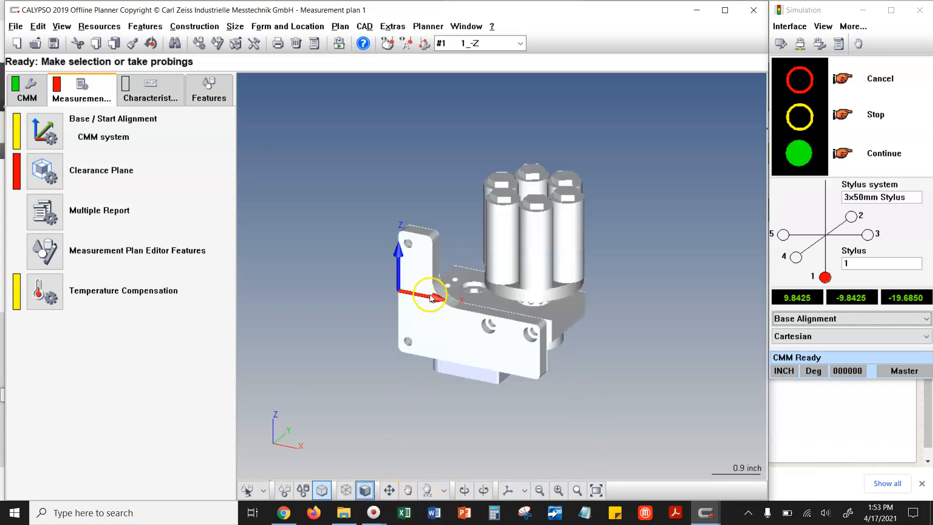
left_click_drag(458, 283, 519, 393)
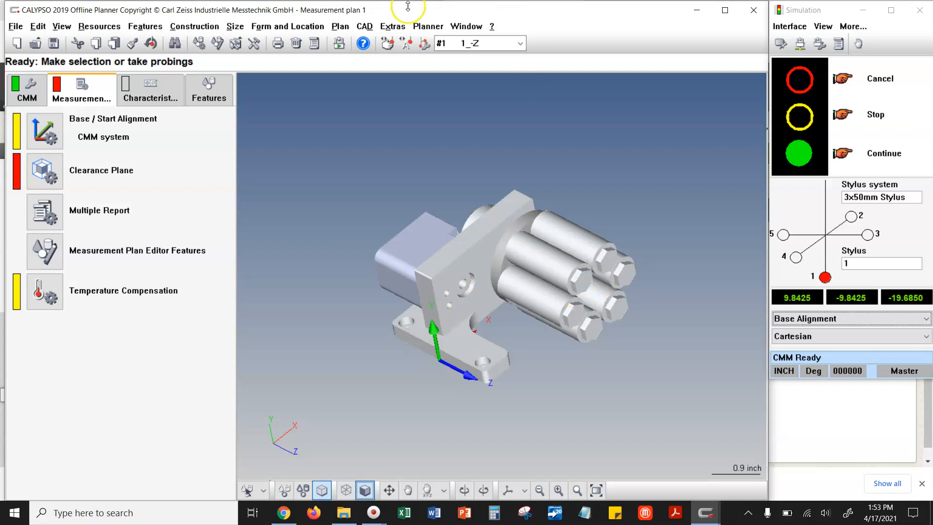
- Start the measurement plan simulation, move its controls clear of the model, and show the CMM around the part
left_click(428, 26)
left_click(463, 57)
left_click_drag(461, 205, 884, 345)
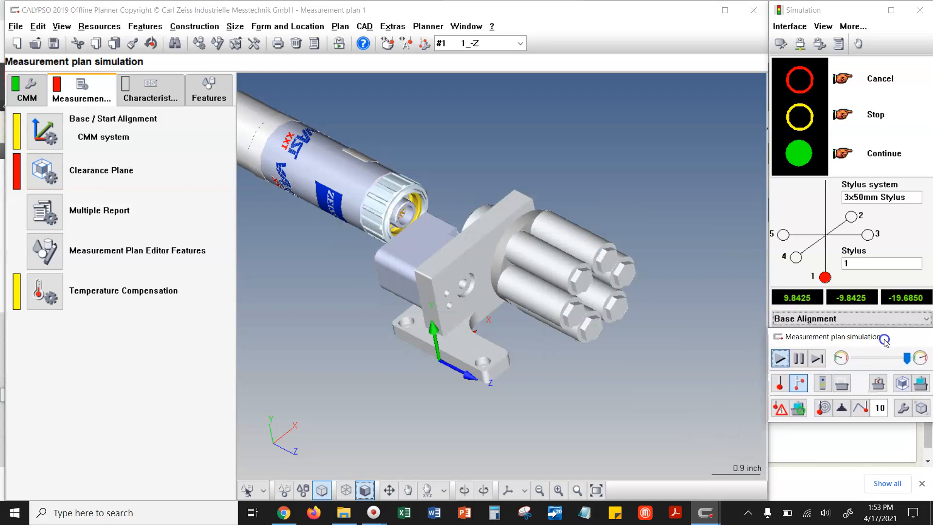
left_click(882, 386)
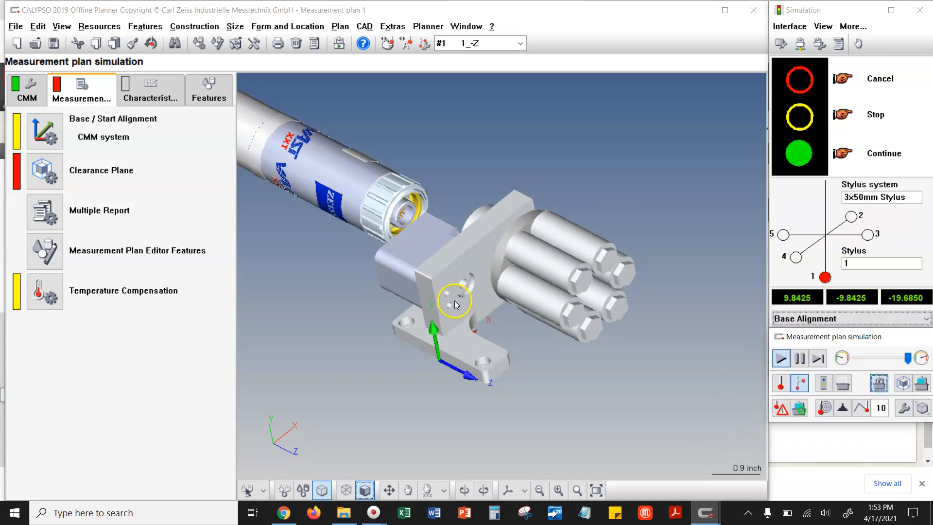
- Examine where the air motor assembly sits relative to the table and structure of the simulated CMM
scroll(468, 282, "down", 10)
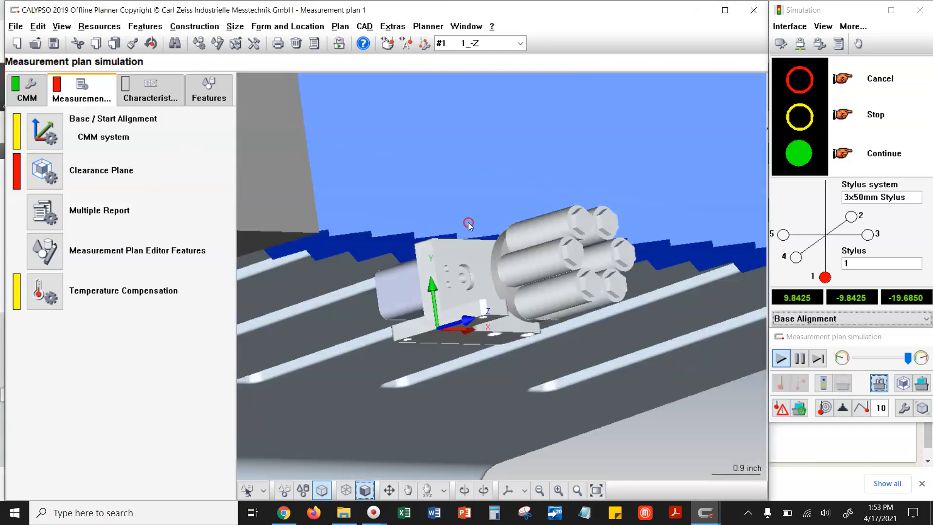
scroll(515, 255, "down", 4)
left_click_drag(447, 267, 471, 277)
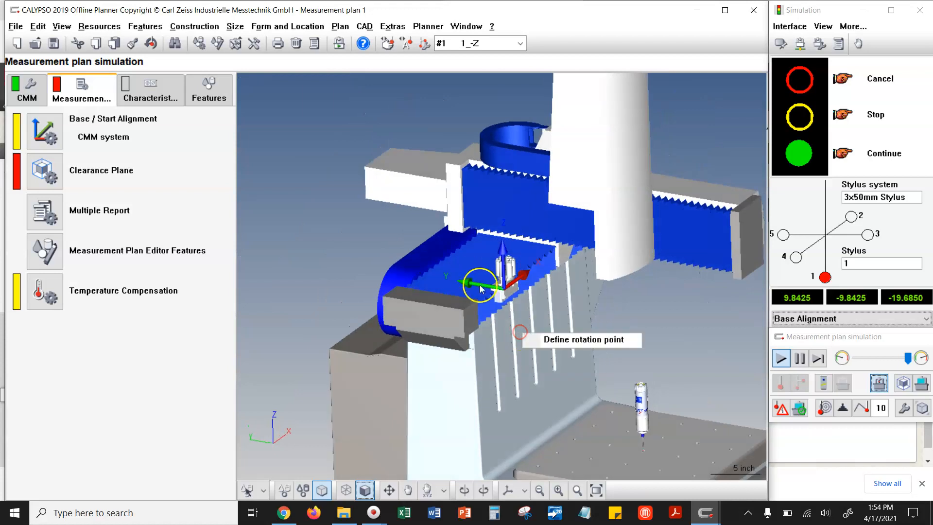
scroll(519, 295, "up", 7)
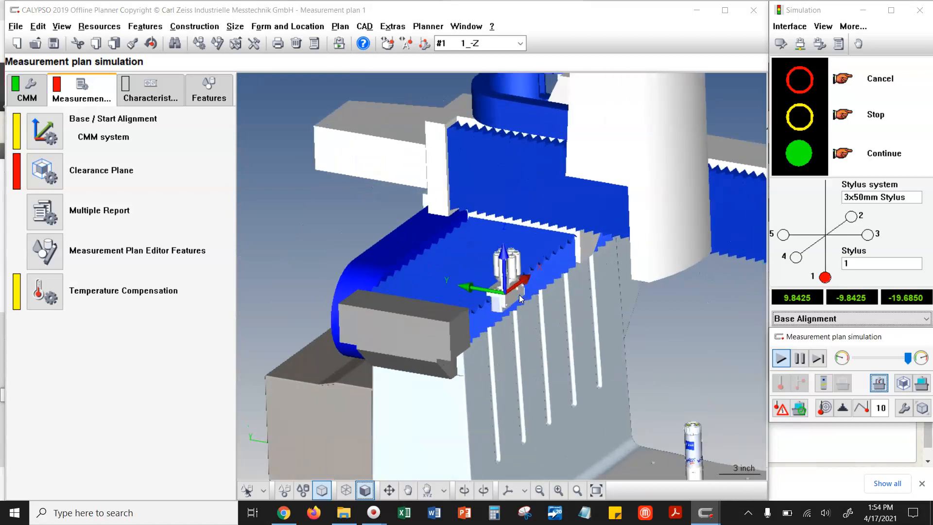
left_click_drag(510, 286, 536, 322)
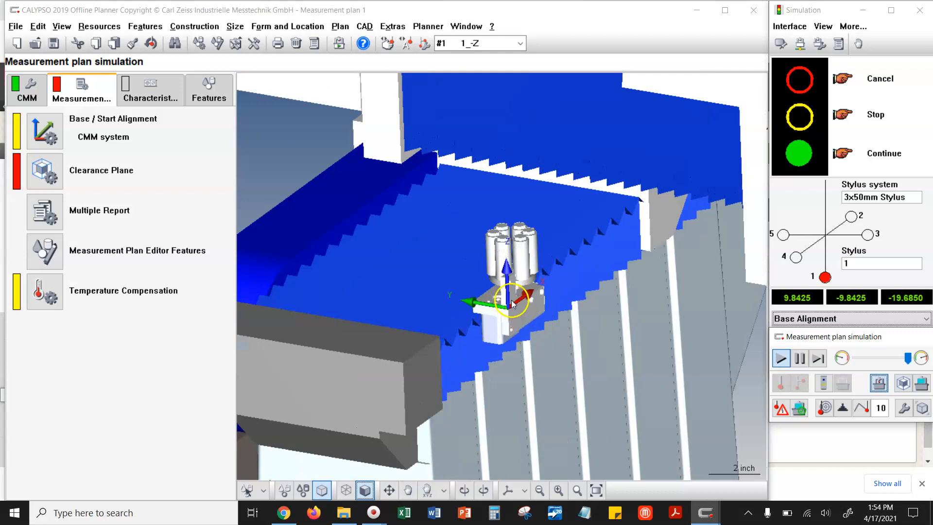
left_click_drag(514, 313, 413, 274)
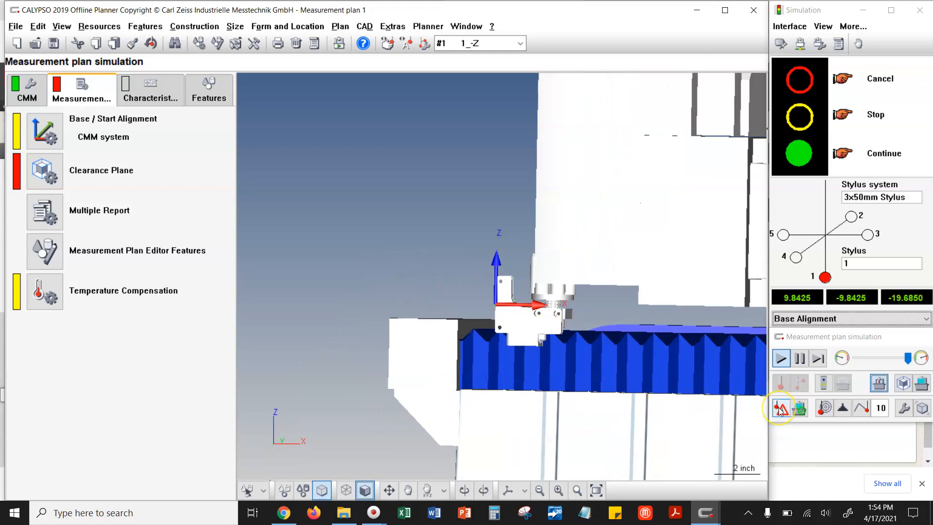
left_click(796, 412)
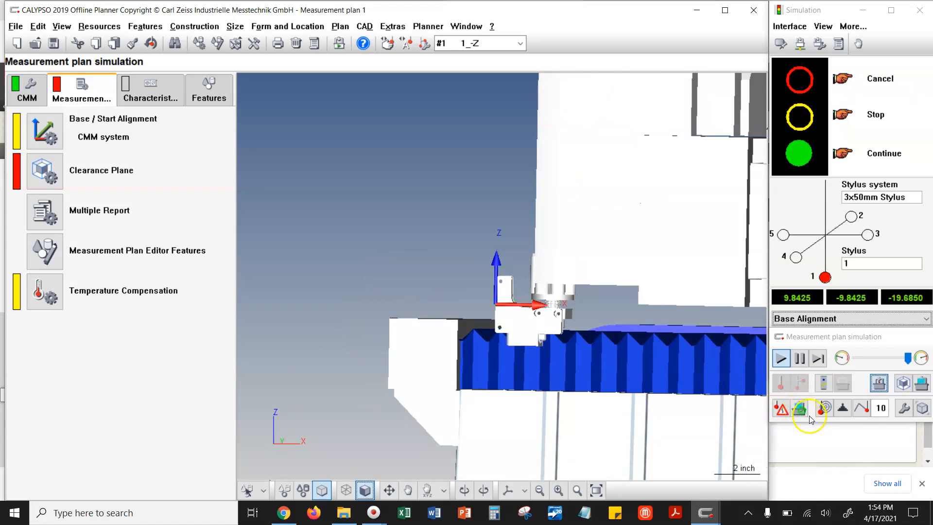
left_click(812, 419)
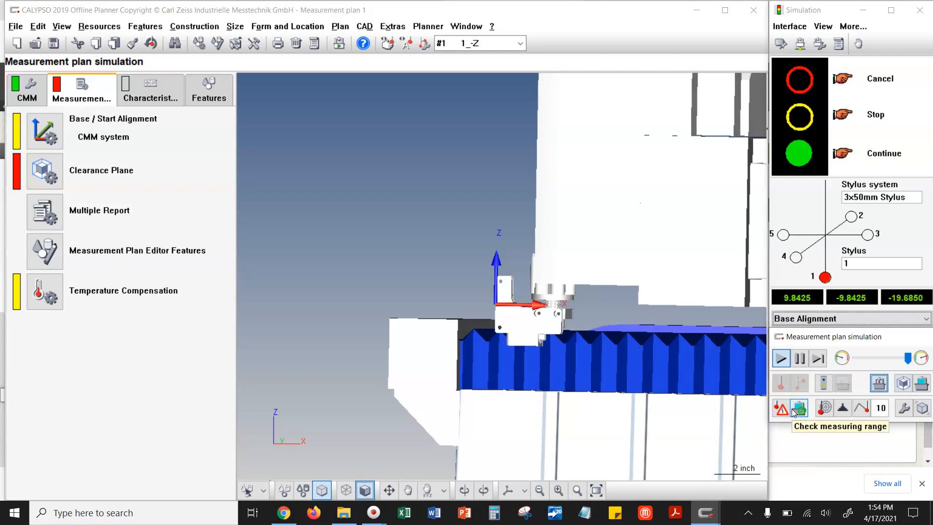
left_click(202, 167)
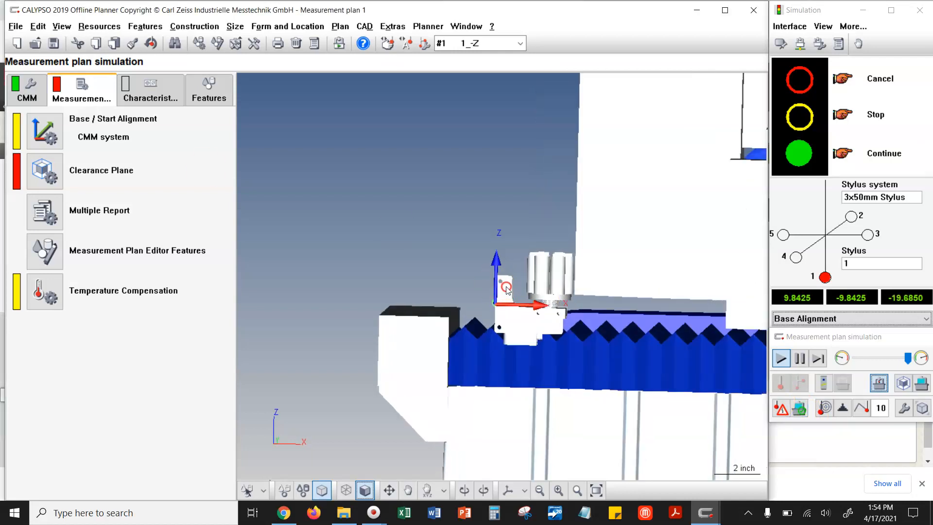
- Move the simulated CMM to X 0 and Y -19.6850 in the machine system
left_click(842, 409)
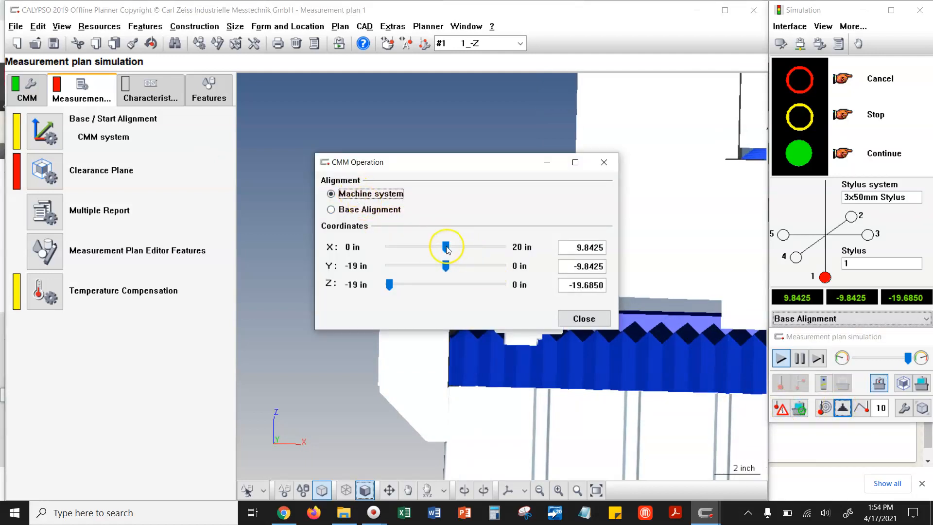
left_click_drag(445, 247, 329, 246)
left_click_drag(446, 266, 350, 261)
left_click_drag(419, 162, 170, 116)
middle_click_drag(495, 307, 383, 241)
scroll(500, 282, "down", 3)
scroll(501, 284, "down", 3)
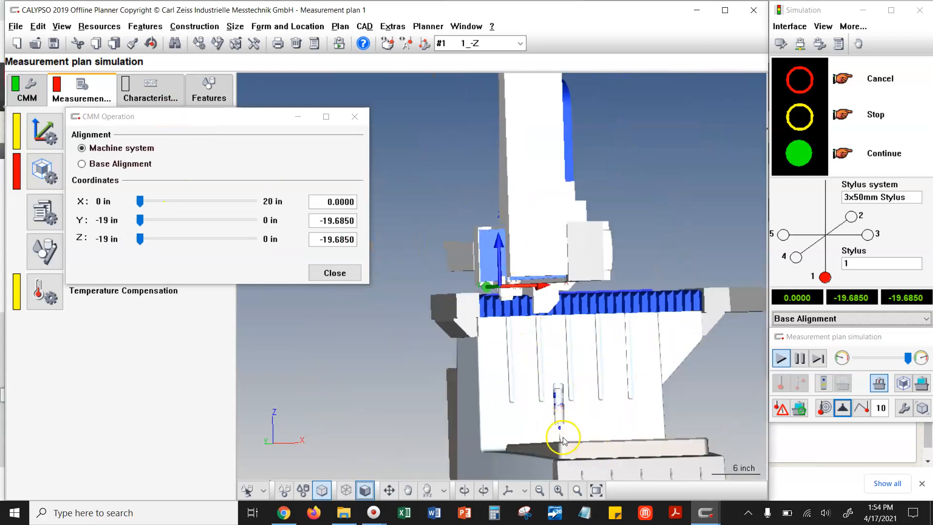
left_click(355, 118)
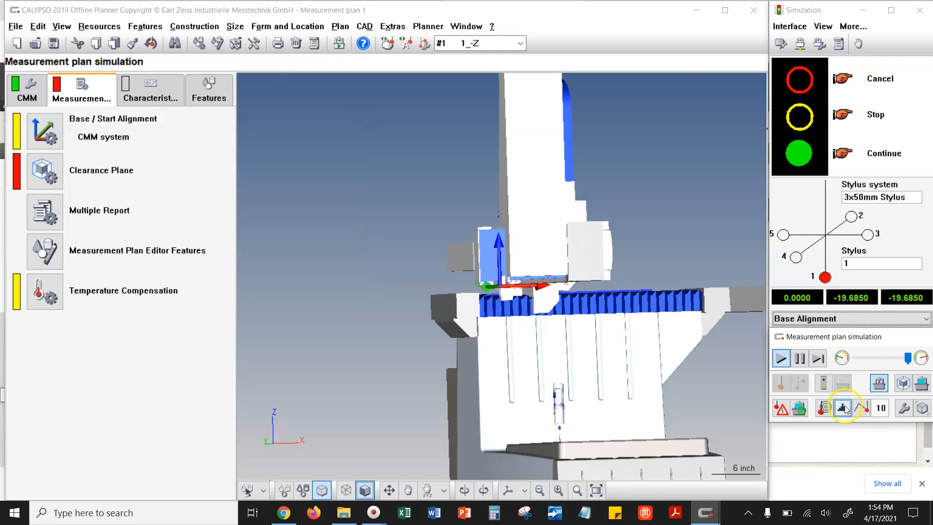
- Show the ram that carries the probe and move the CMM to Y 0 and Z 0 in the machine system
left_click(844, 408)
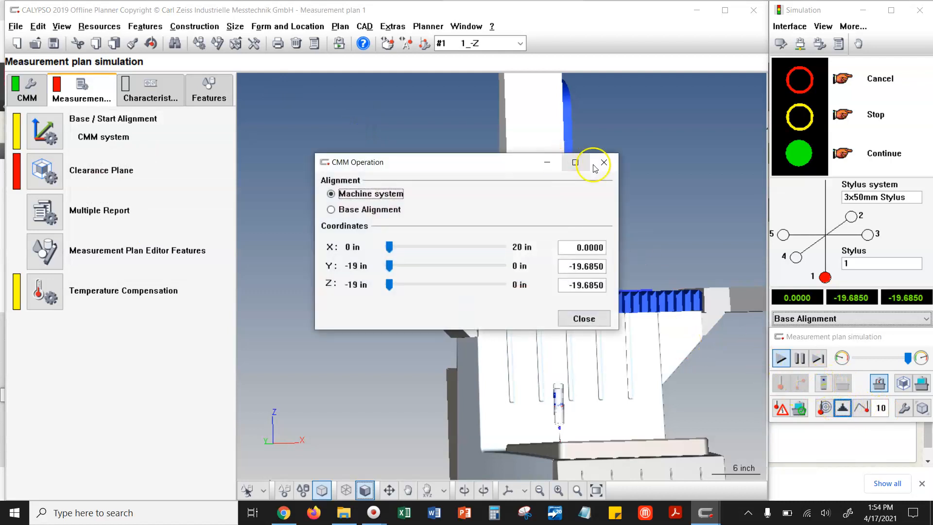
left_click(598, 164)
left_click(823, 384)
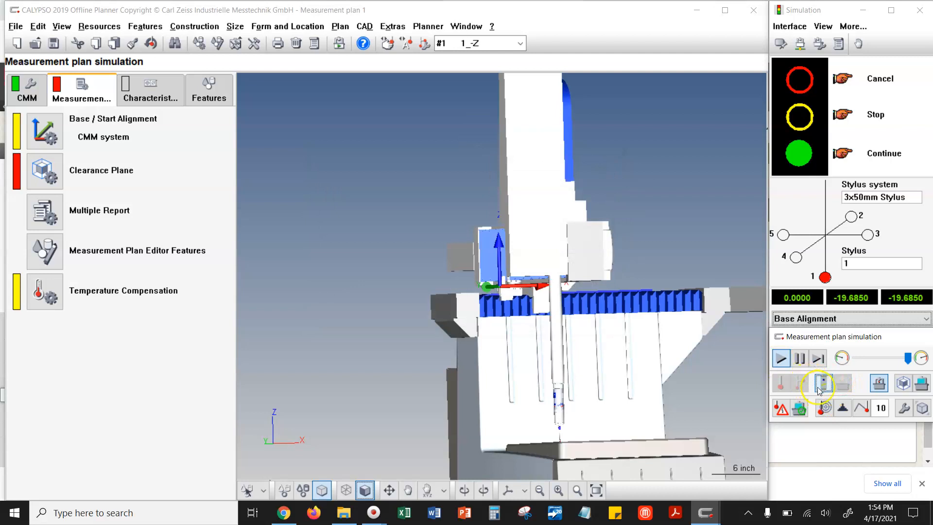
left_click(844, 408)
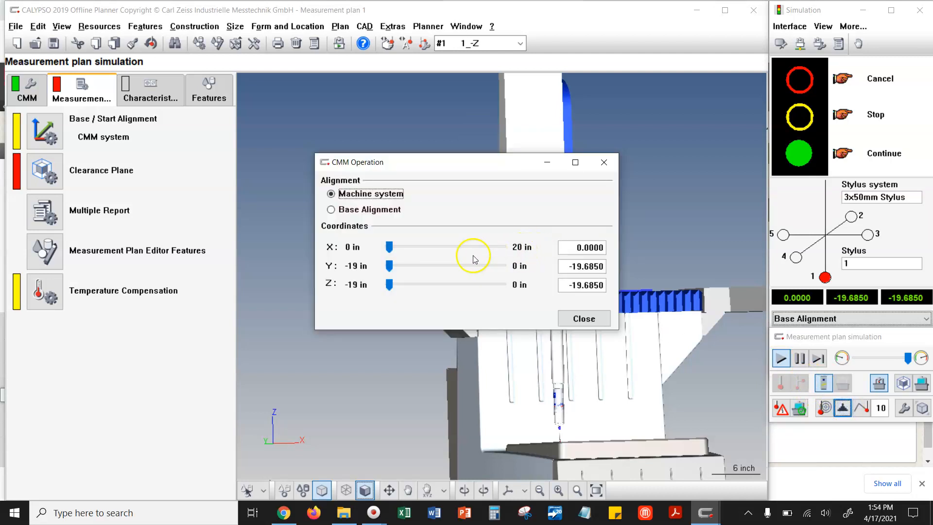
left_click_drag(389, 265, 525, 270)
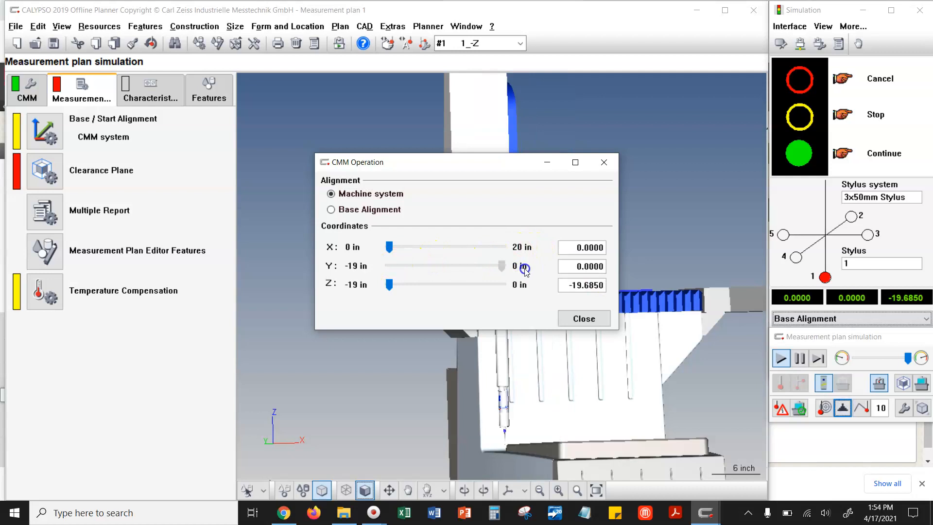
left_click(494, 287)
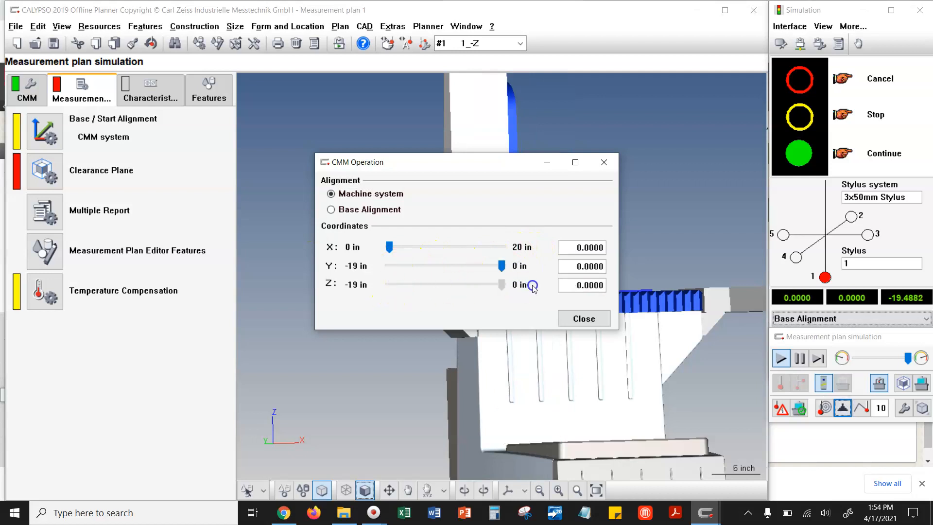
left_click_drag(483, 170, 189, 121)
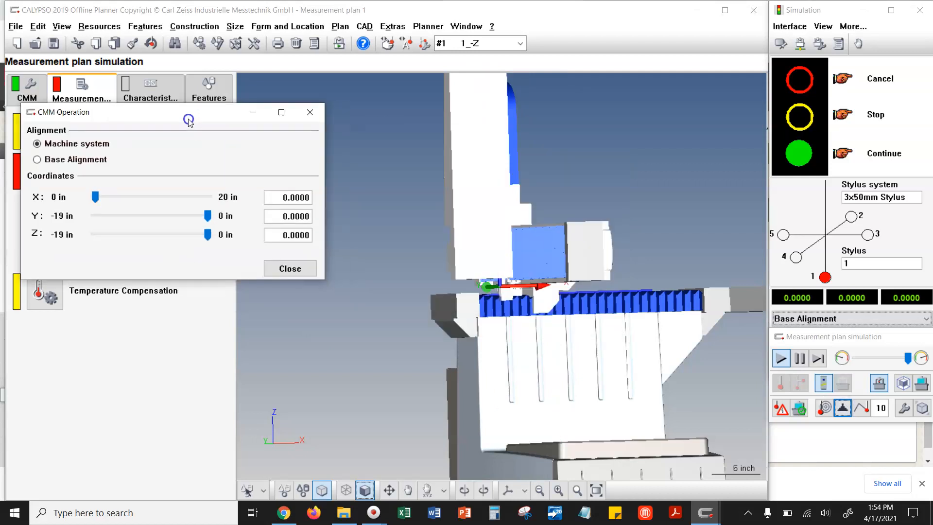
- Examine the part's location beneath the machine in wireframe and shaded display, and close the CMM operation dialog
scroll(499, 308, "up", 5)
left_click_drag(510, 321, 529, 314)
scroll(528, 315, "up", 2)
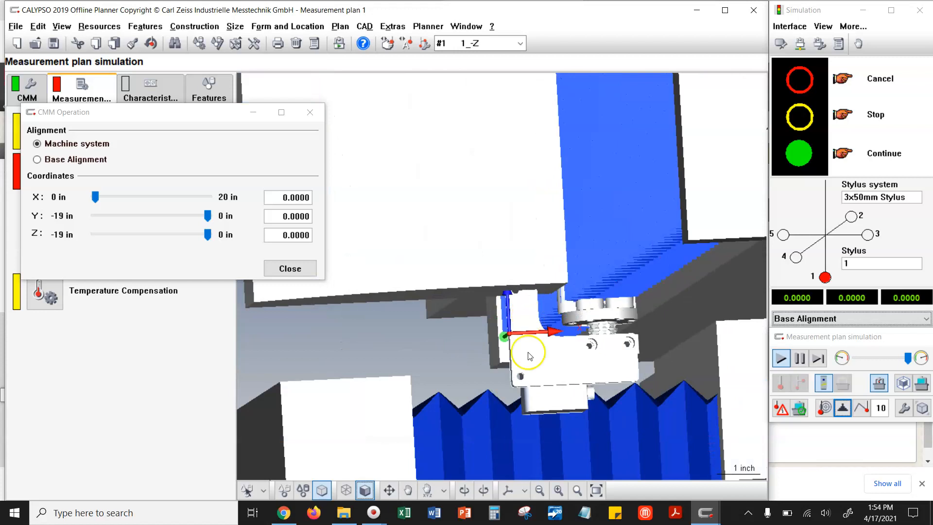
left_click(366, 490)
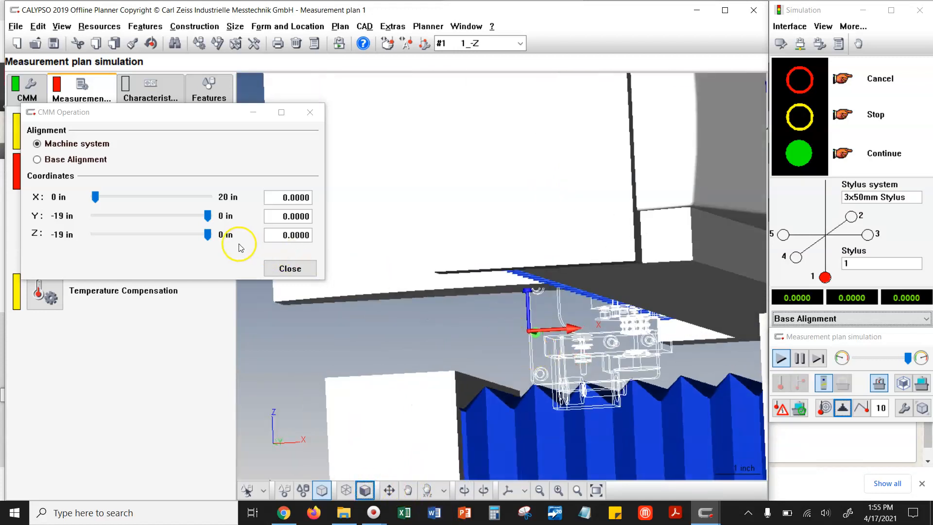
mouse_move(208, 234)
left_mouse_down()
mouse_move(198, 234)
mouse_move(212, 236)
left_mouse_up()
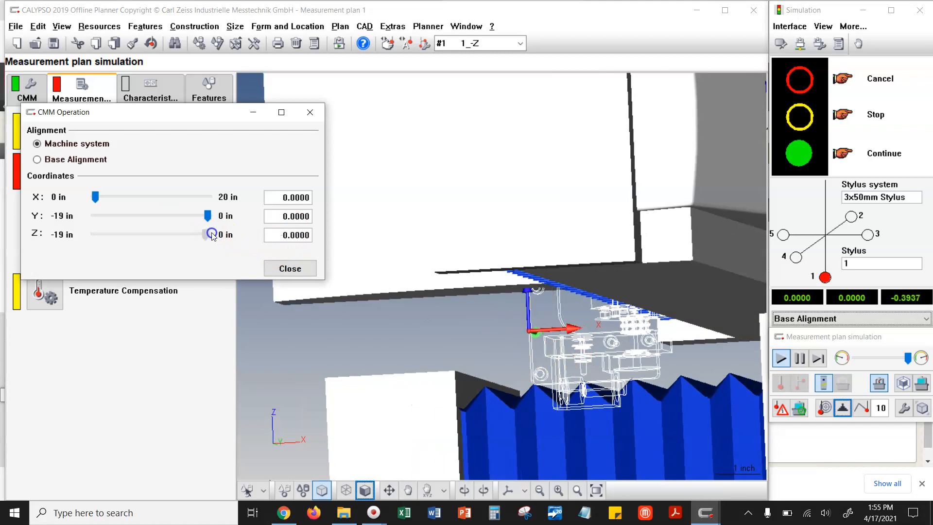
left_click(290, 268)
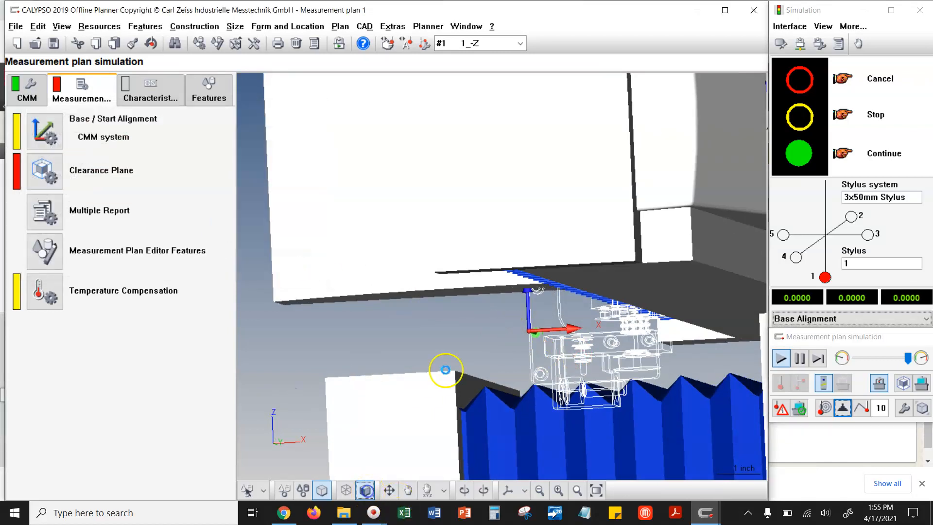
left_click_drag(462, 355, 491, 317)
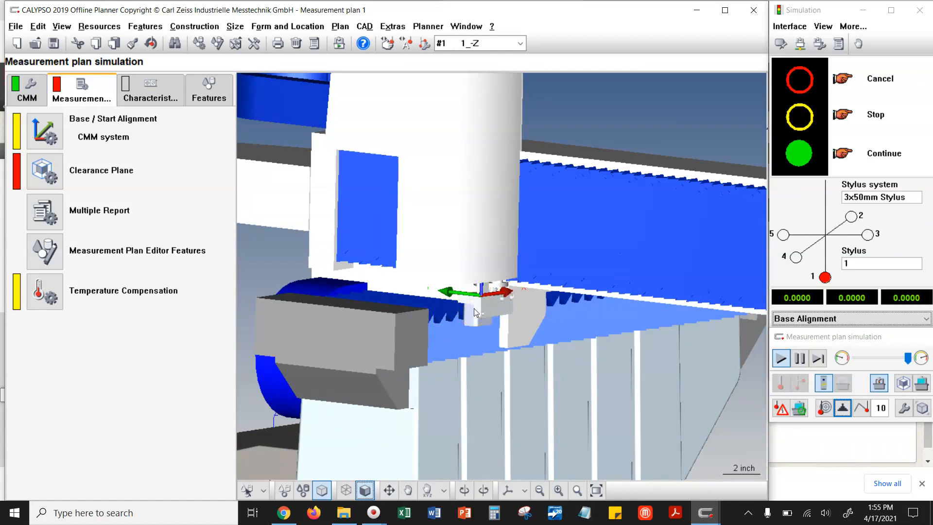
- Set up point positioning at the centre without dragging the base alignment, and pick the air motor base as the source
left_click(922, 408)
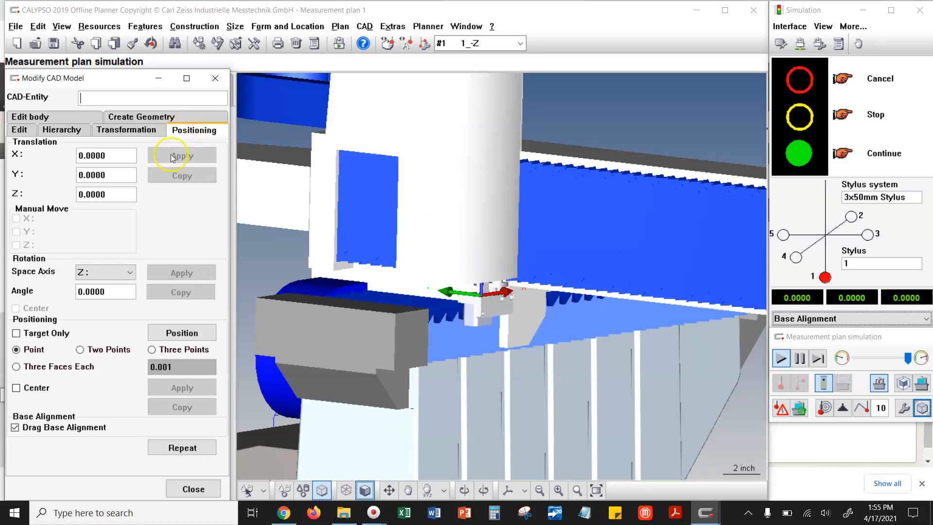
left_click(15, 427)
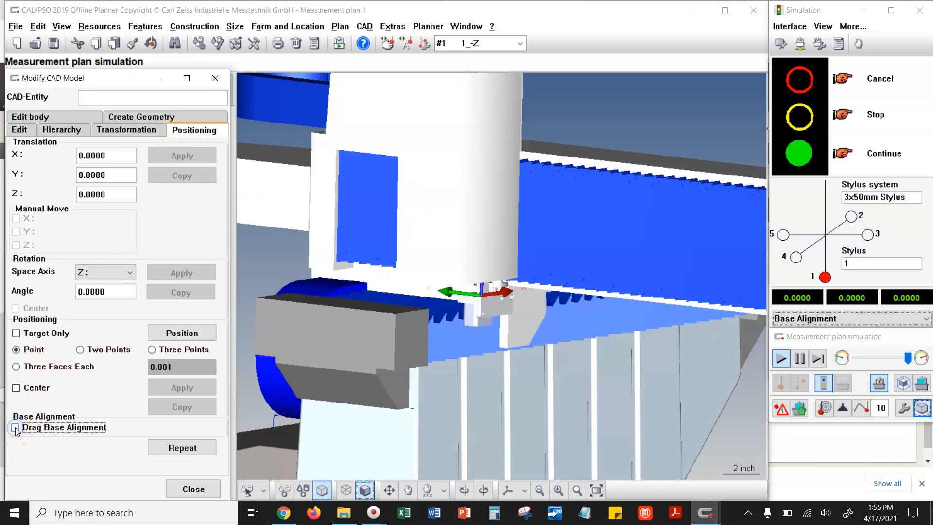
left_click(180, 332)
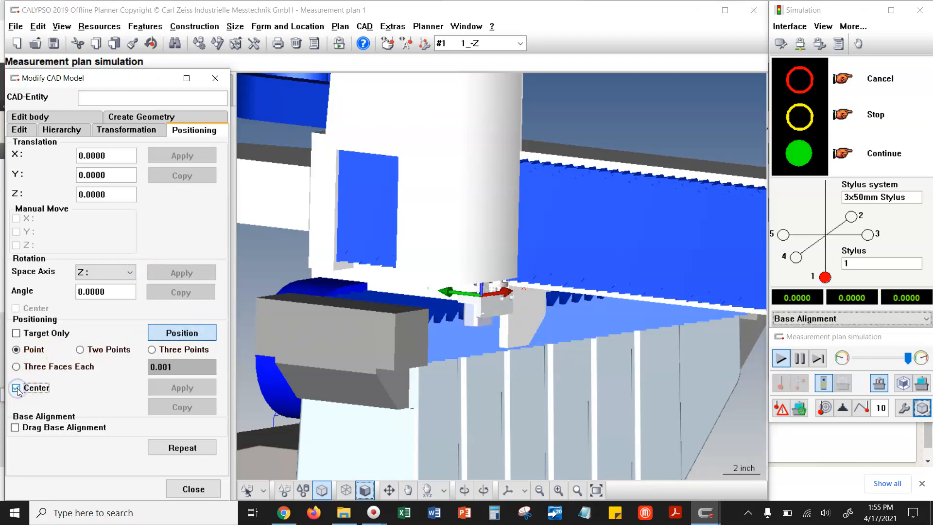
left_click(494, 302)
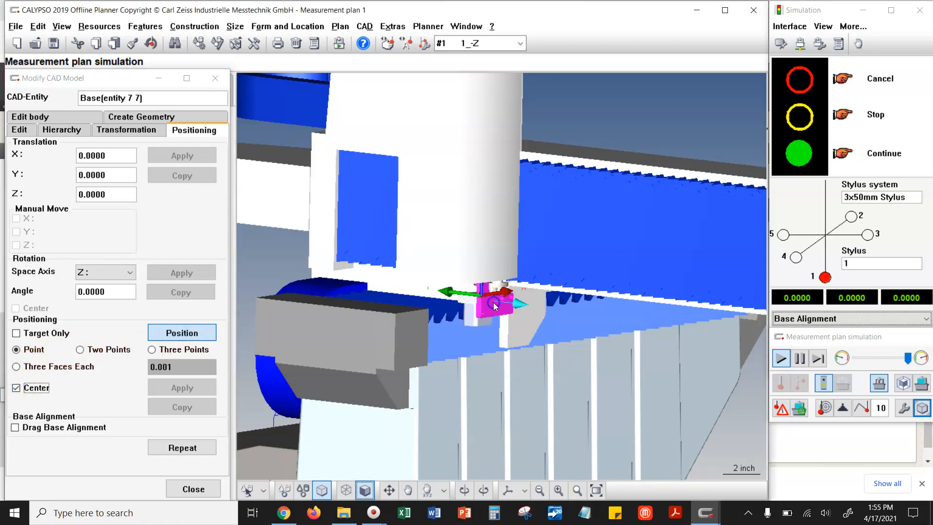
- Pick the centre of the granite table's top face as the target and apply the base's move
scroll(401, 280, "down", 3)
scroll(399, 282, "down", 5)
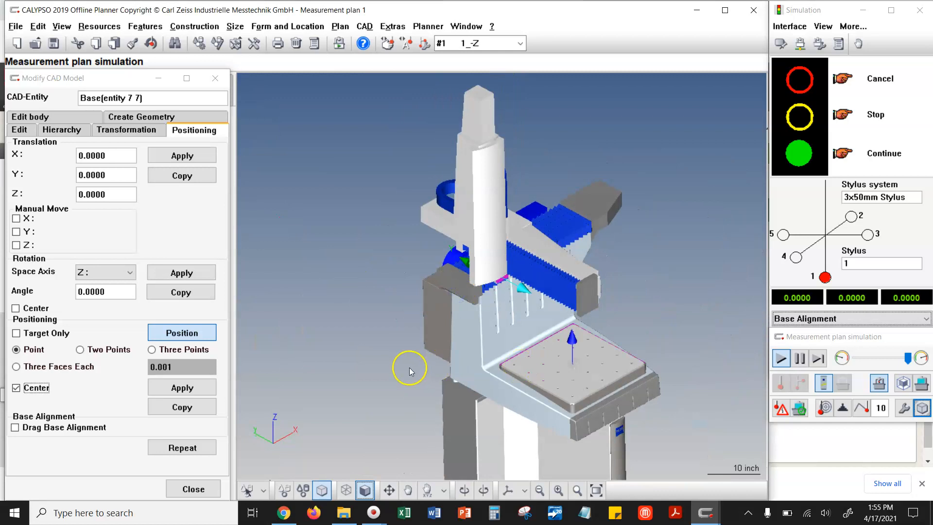
scroll(575, 362, "up", 4)
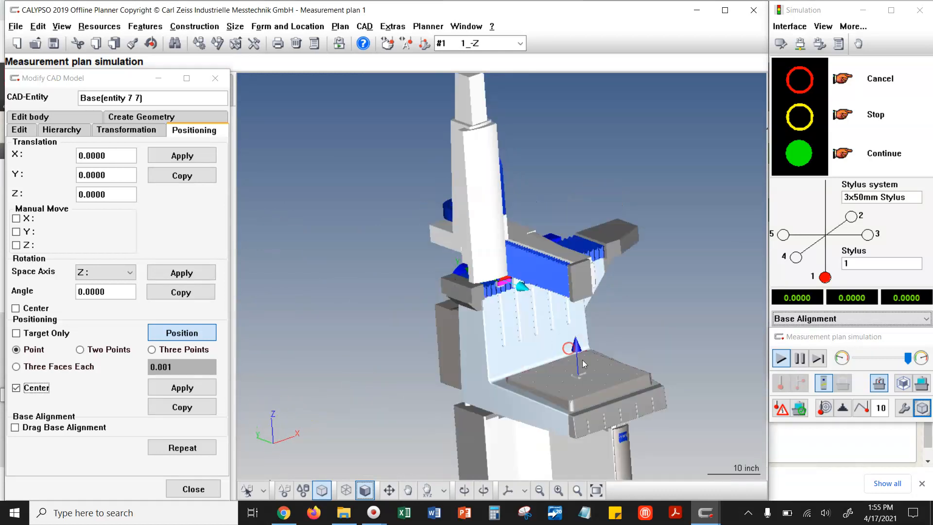
scroll(558, 406, "up", 3)
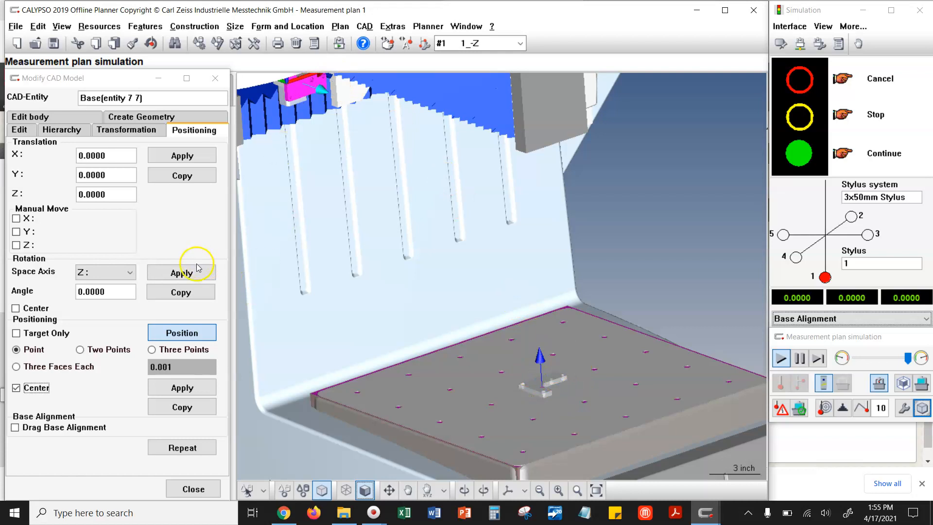
left_click(195, 385)
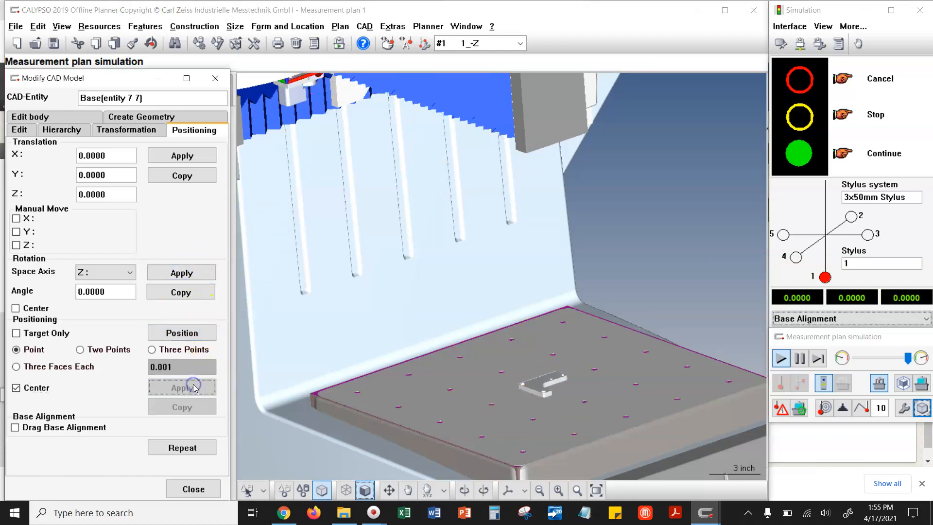
- Examine the base on the table and the assembly parts still beneath the ram, with the dialog moved aside
left_click_drag(367, 240, 364, 193)
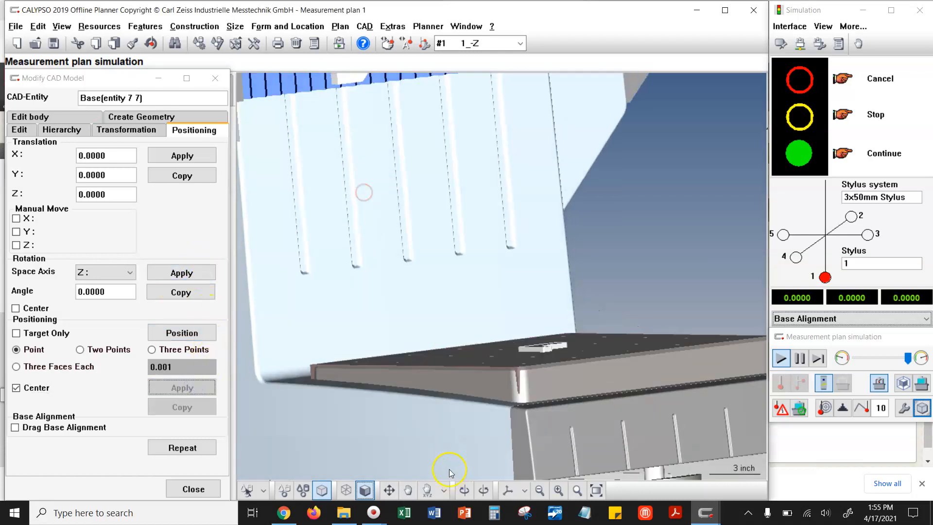
scroll(458, 366, "down", 4)
right_click_drag(383, 137, 535, 408)
scroll(374, 133, "up", 4)
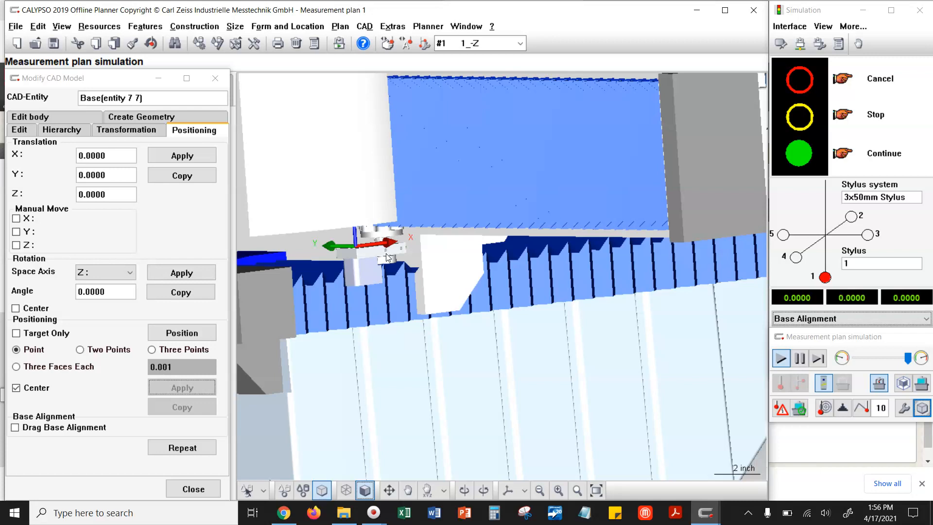
mouse_move(69, 87)
left_mouse_down()
mouse_move(101, 101)
mouse_move(82, 78)
left_mouse_up()
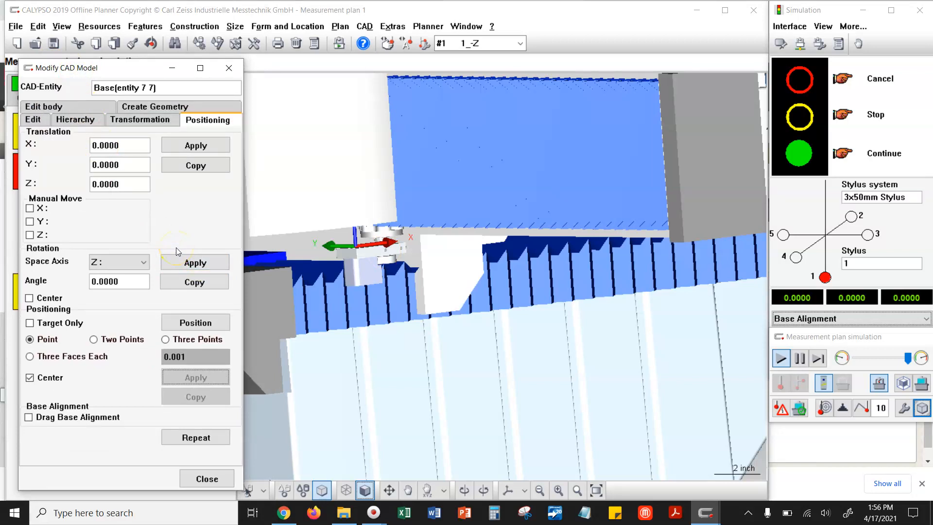
- Select the cylinder, upright and weight individually on the model to check how the assembly's parts are picked for positioning
left_click(352, 269)
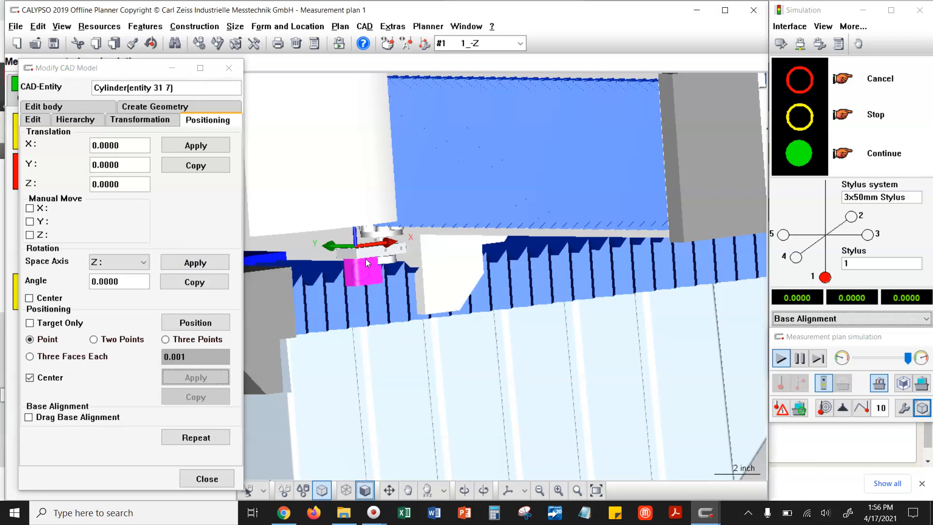
left_click(365, 252)
left_click(365, 252)
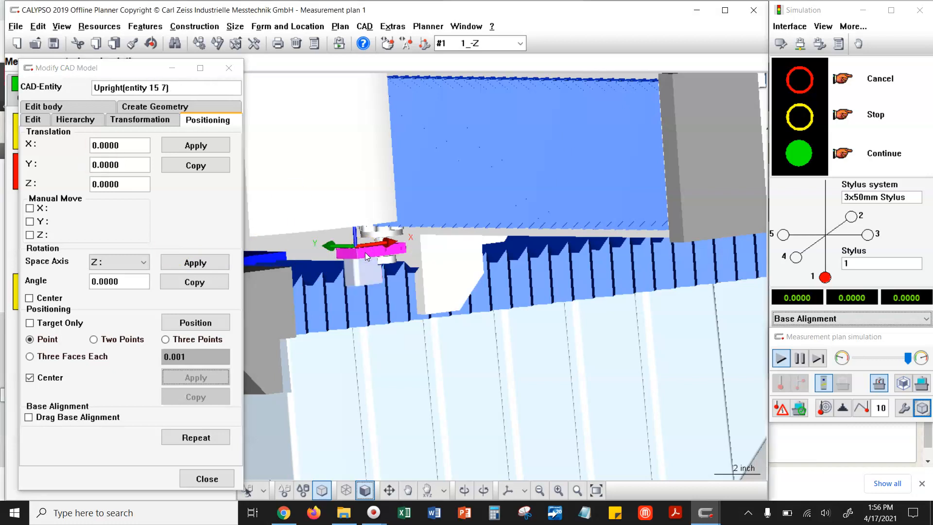
left_click(387, 232)
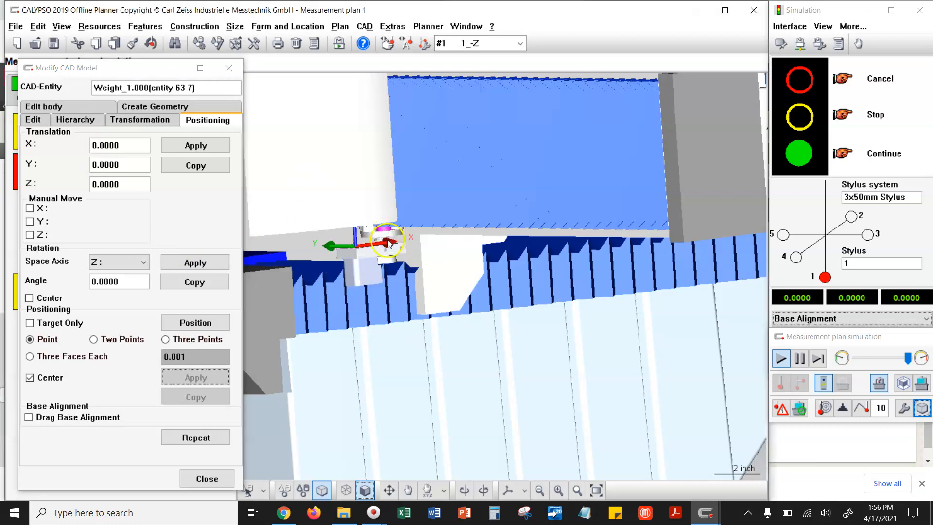
left_click(373, 252)
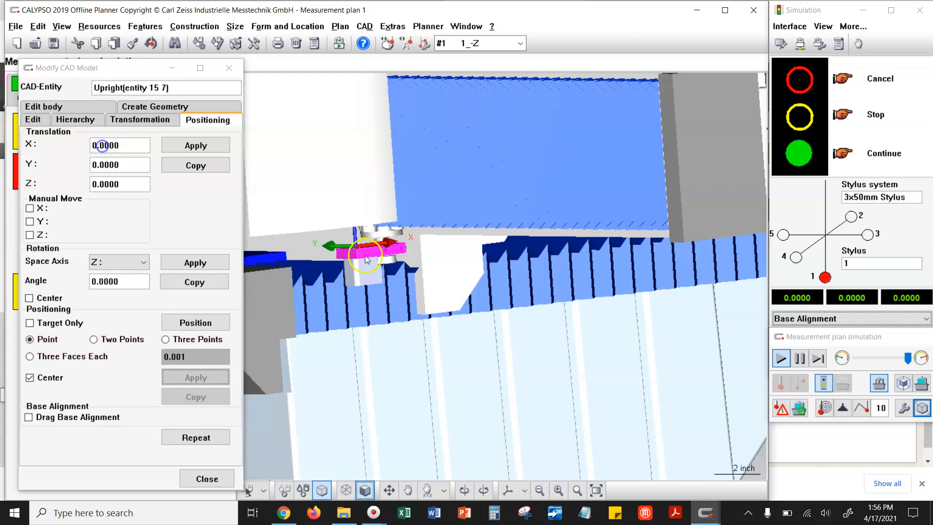
left_click(363, 276)
scroll(430, 326, "down", 1)
left_click(457, 337)
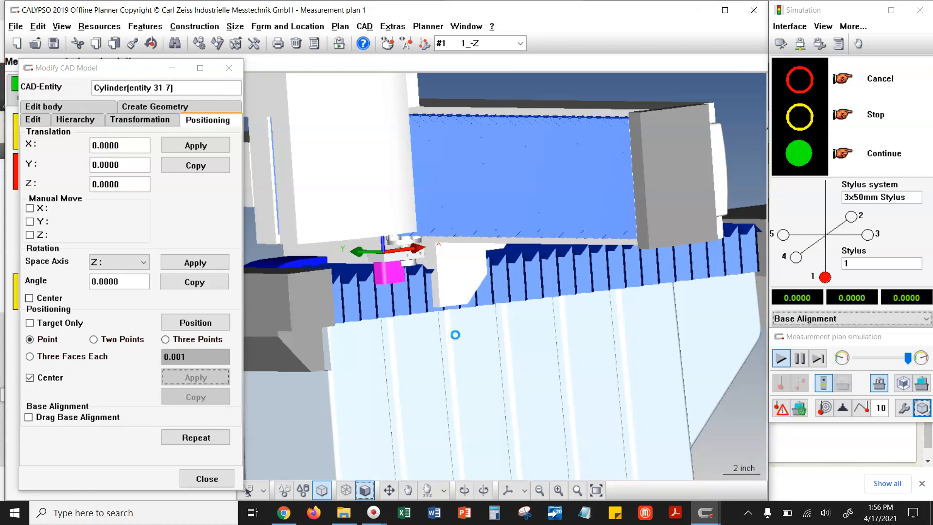
left_click(447, 328)
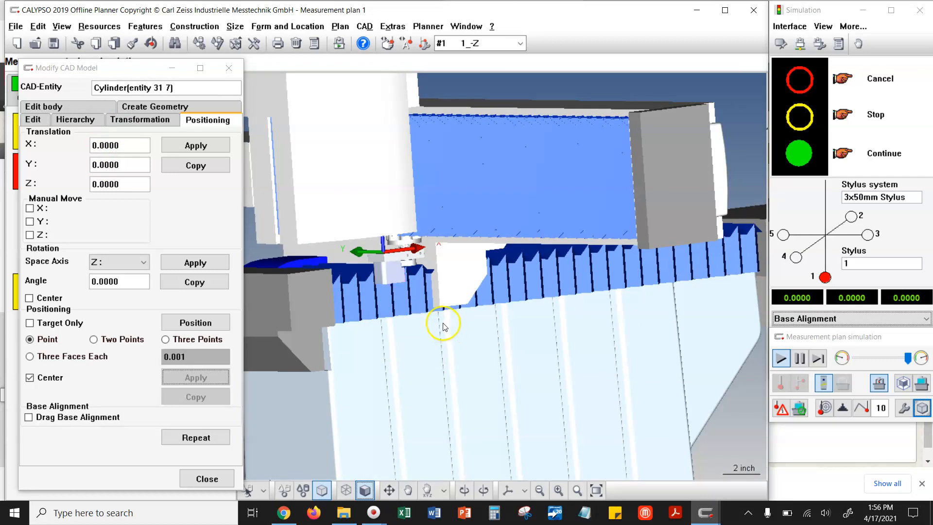
- Check the transformation options while picking the cylinder, crank and upright in turn on the model
left_click(130, 123)
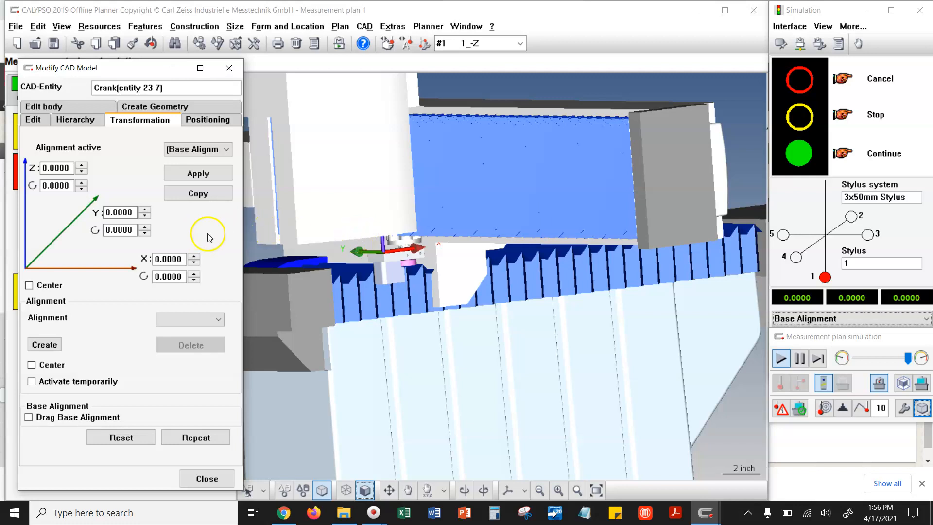
left_click(395, 275)
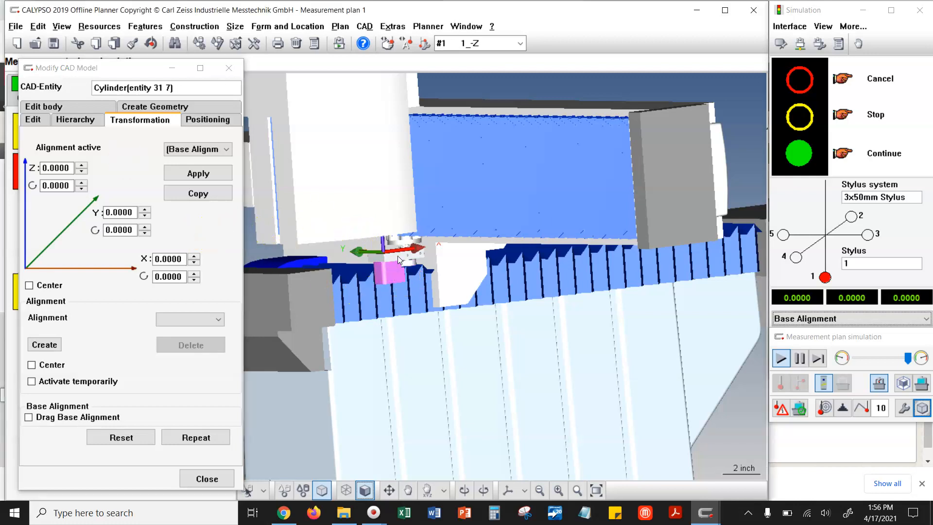
left_click(398, 257)
left_click(327, 210)
left_click(409, 262)
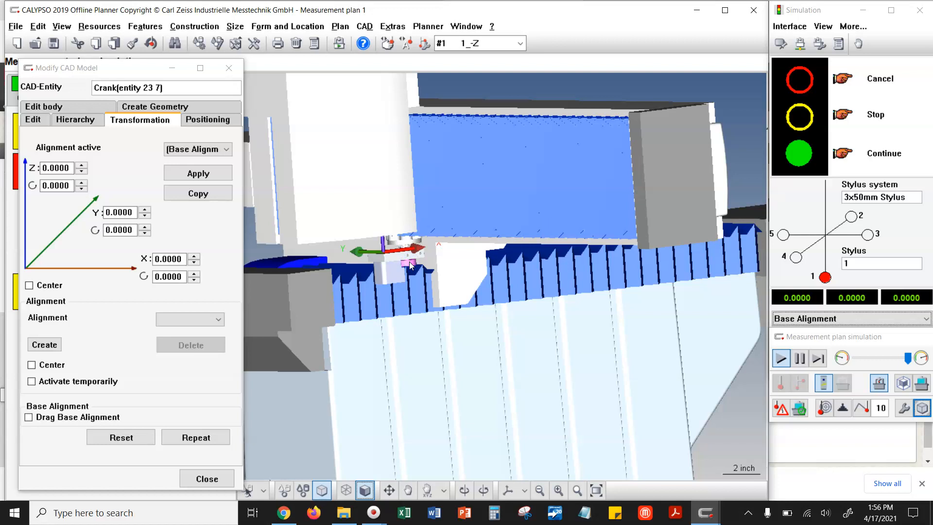
left_click(327, 209)
left_click(388, 274)
left_click(384, 263)
left_click(384, 263)
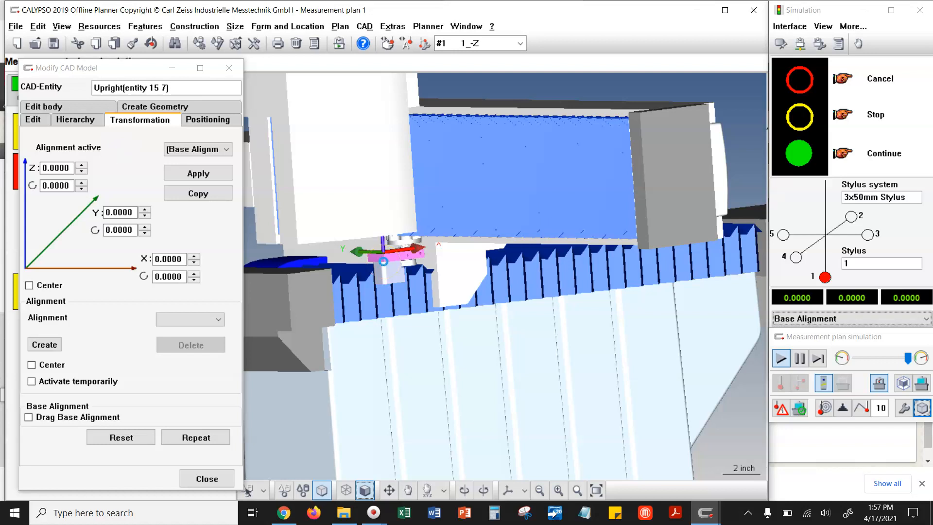
- Try to select every Air Motor Assembly.STEP body in the CAD hierarchy for a transformation
left_click(111, 136)
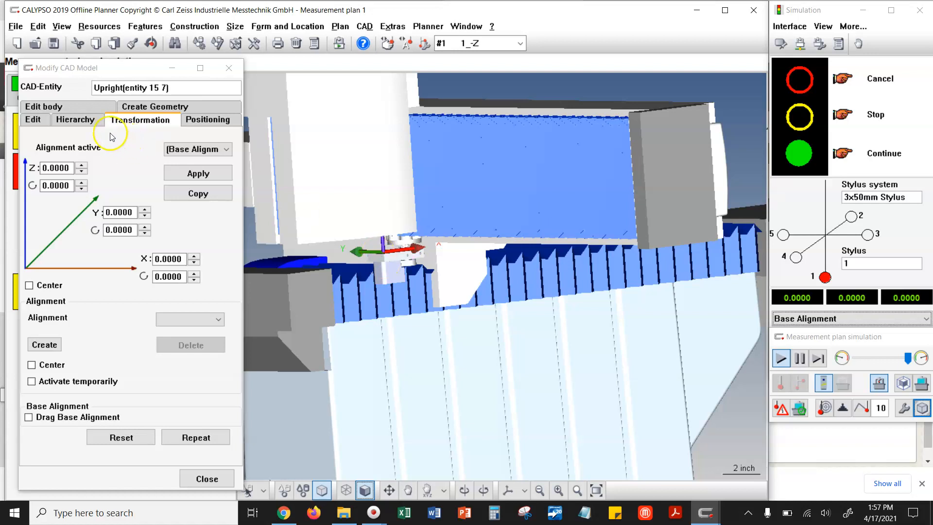
left_click(80, 121)
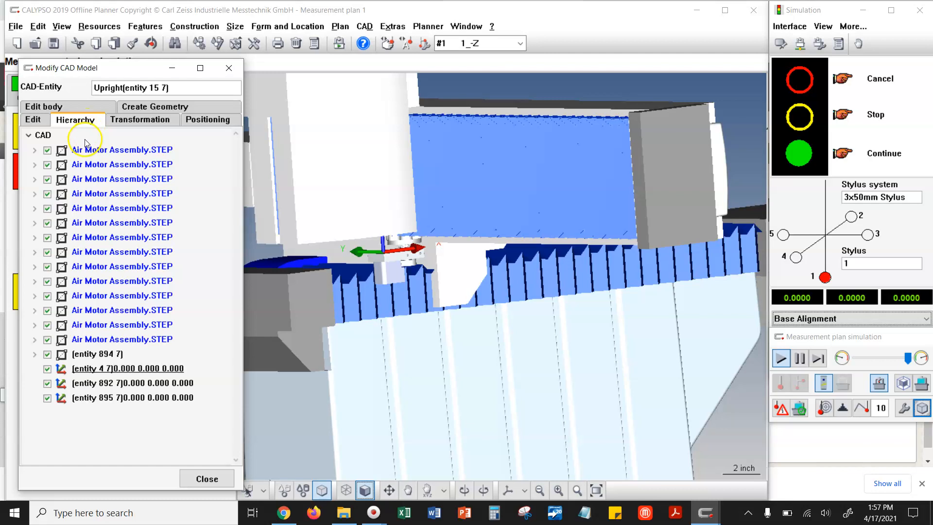
left_click(97, 150)
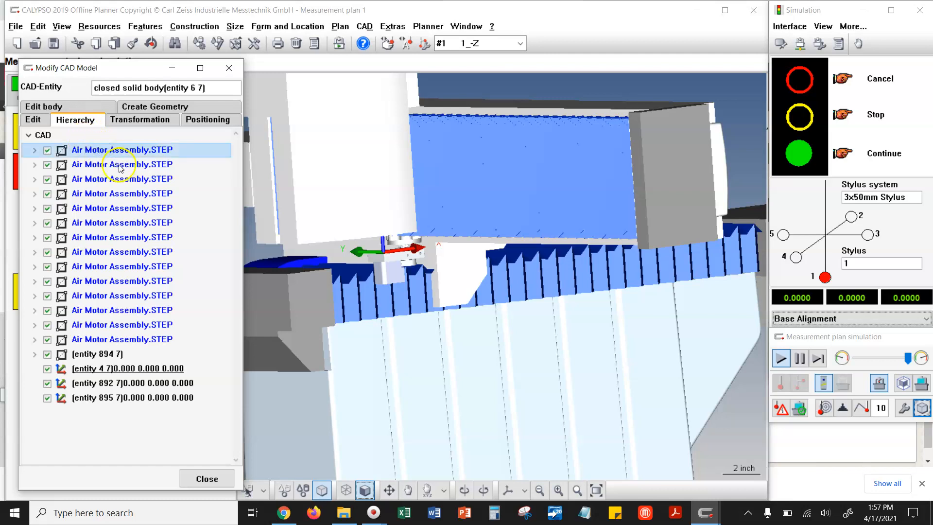
left_click(154, 340, "shift")
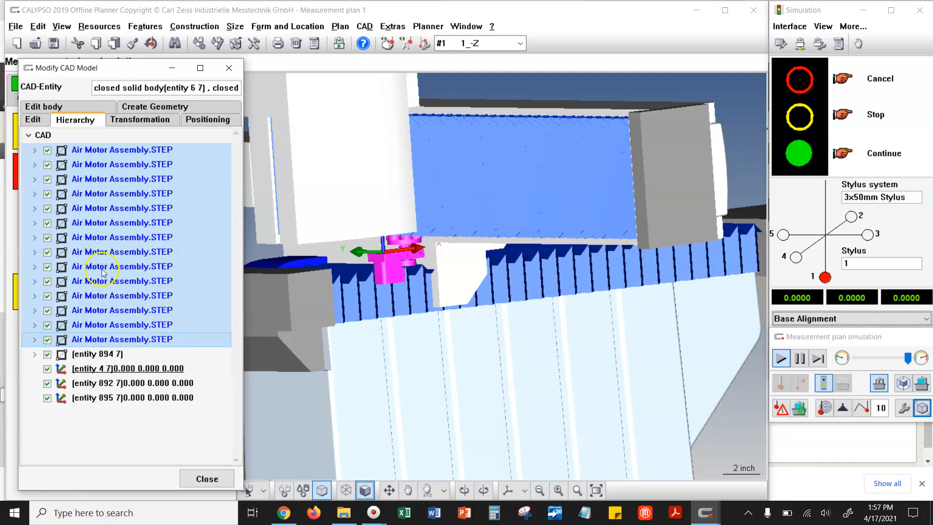
left_click(140, 120)
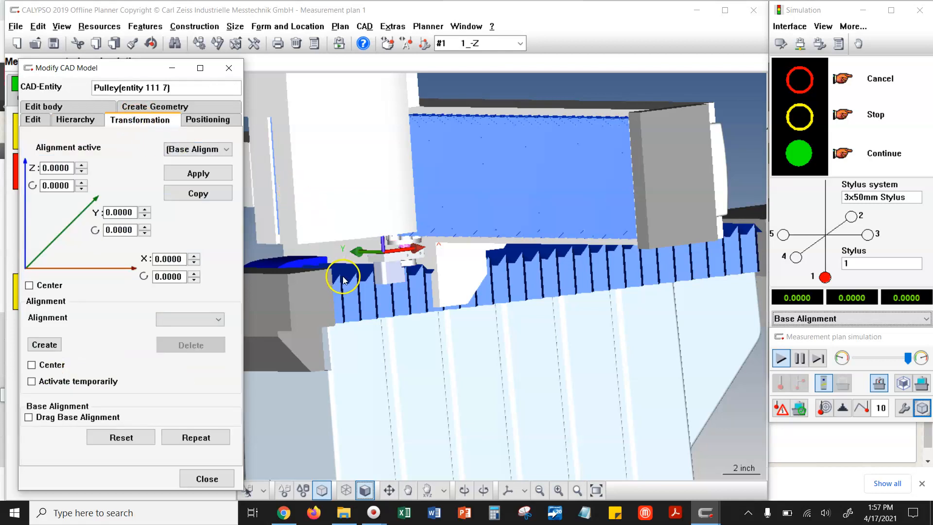
- Try to select every Air Motor Assembly.STEP body for positioning, and close the Modify CAD Model dialog
left_click(91, 120)
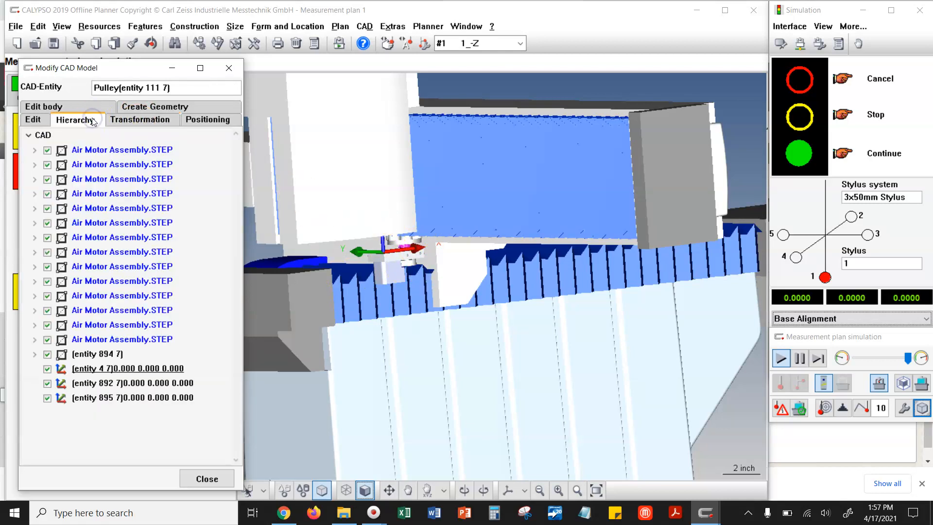
left_click(108, 149)
left_click(137, 339, "shift")
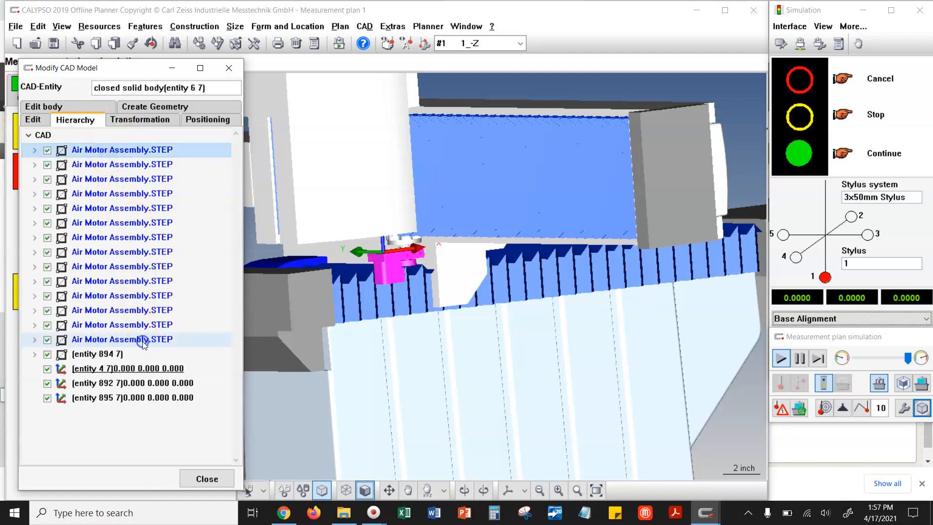
left_click(190, 123)
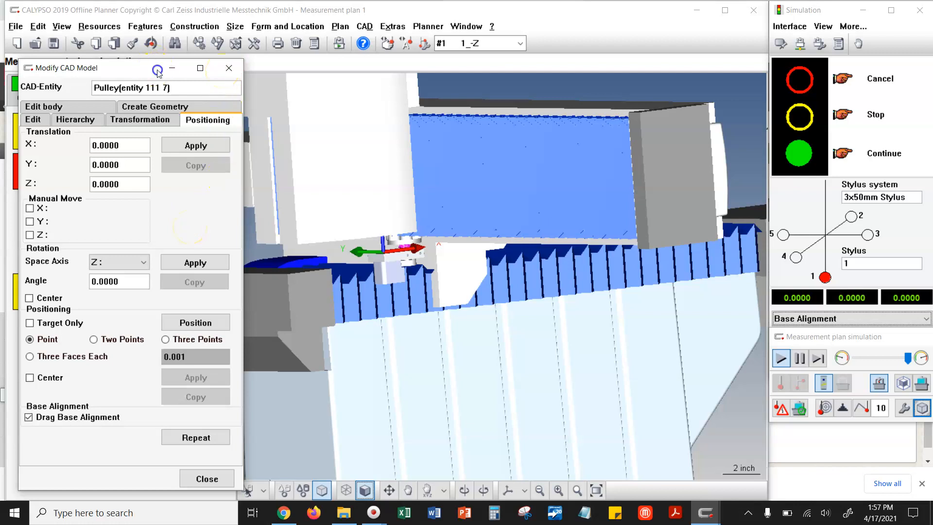
left_click_drag(155, 70, 234, 62)
left_click(307, 62)
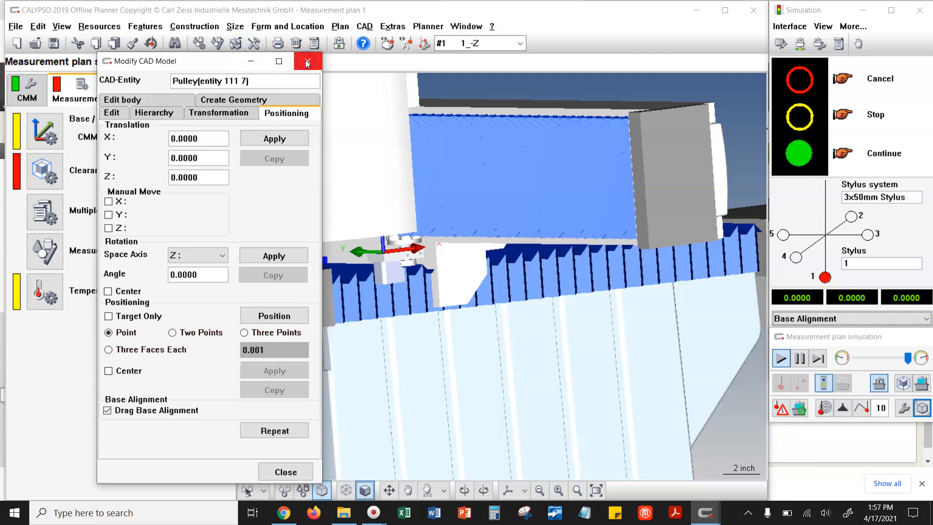
- Reopen the CAD entity modification dialog, review its positioning and geometry creation options, and close it
left_click(923, 409)
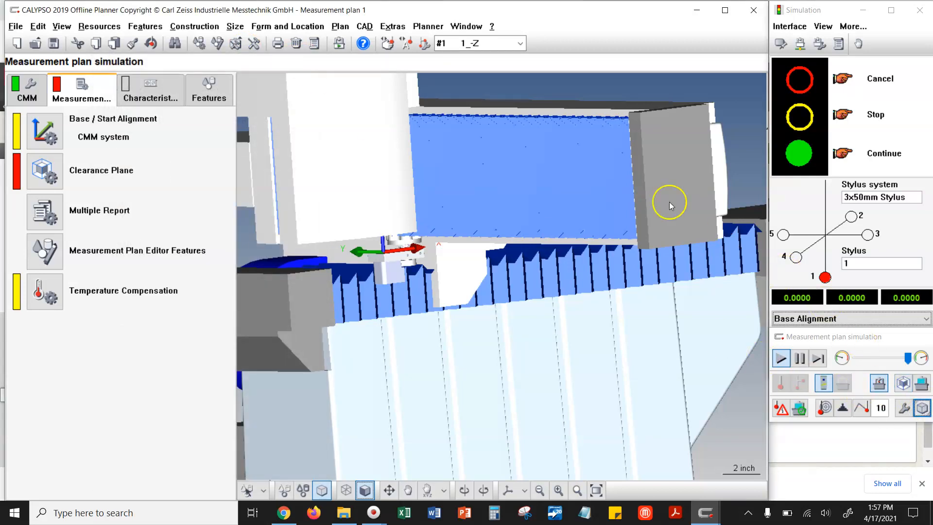
left_click(366, 27)
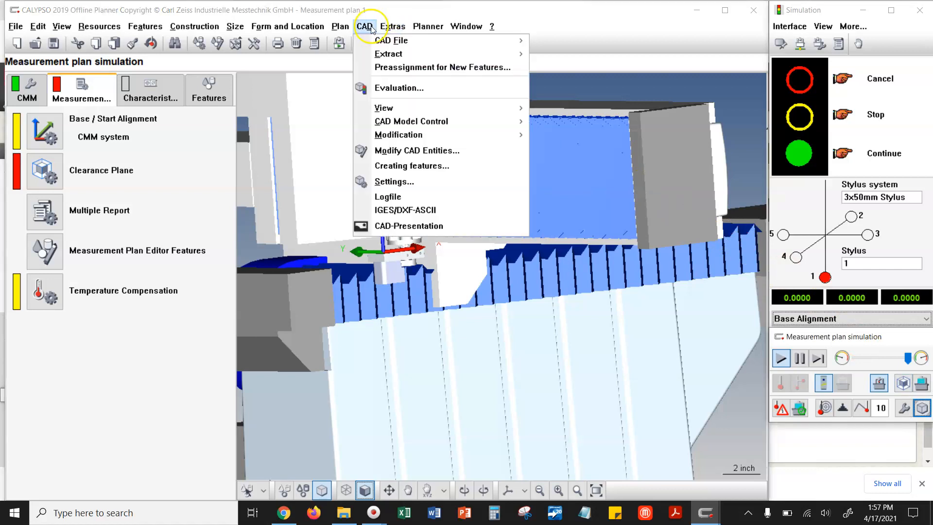
left_click(417, 151)
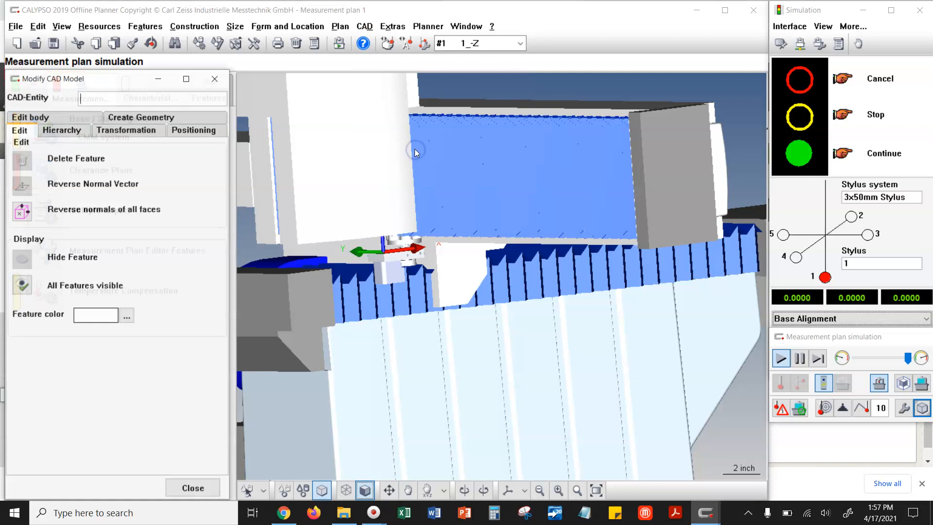
left_click(150, 131)
left_click(184, 131)
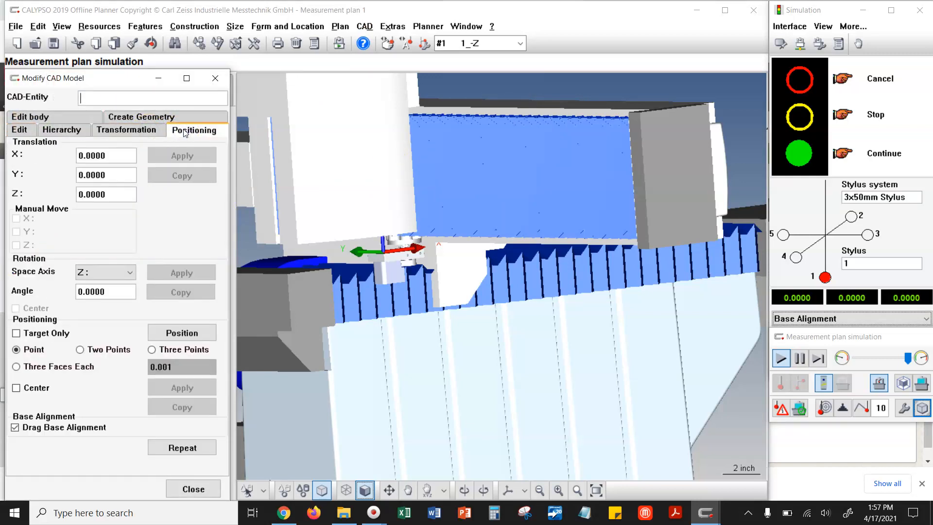
left_click(183, 116)
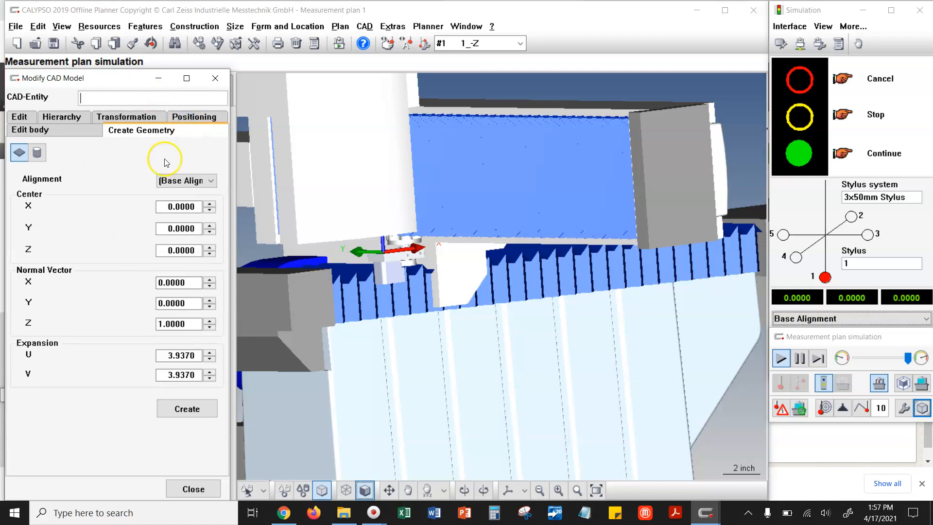
left_click(215, 78)
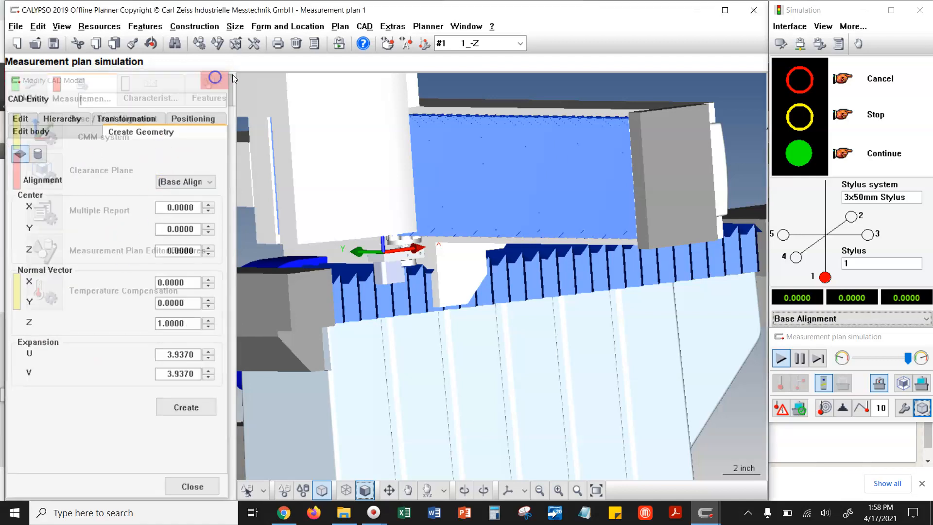
- Open the CAD model transformation dialog and move it clear of the model
left_click(366, 25)
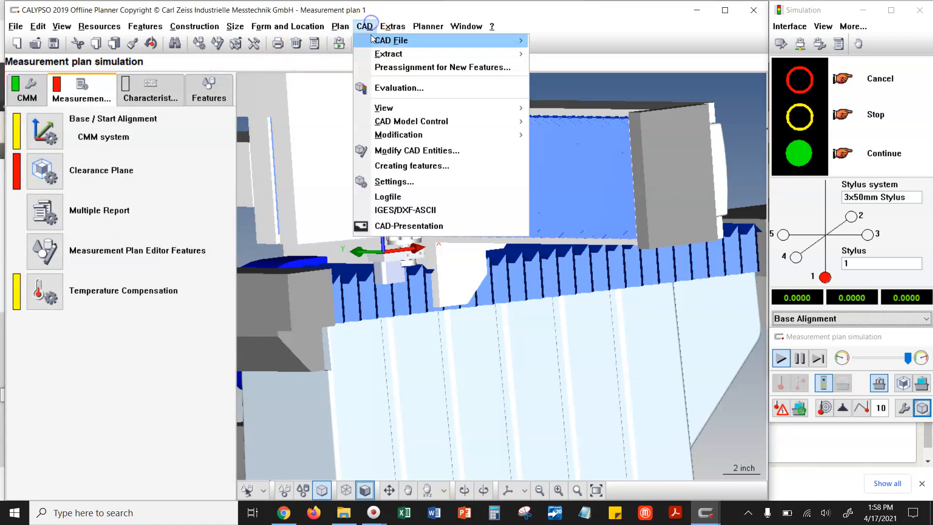
mouse_move(406, 136)
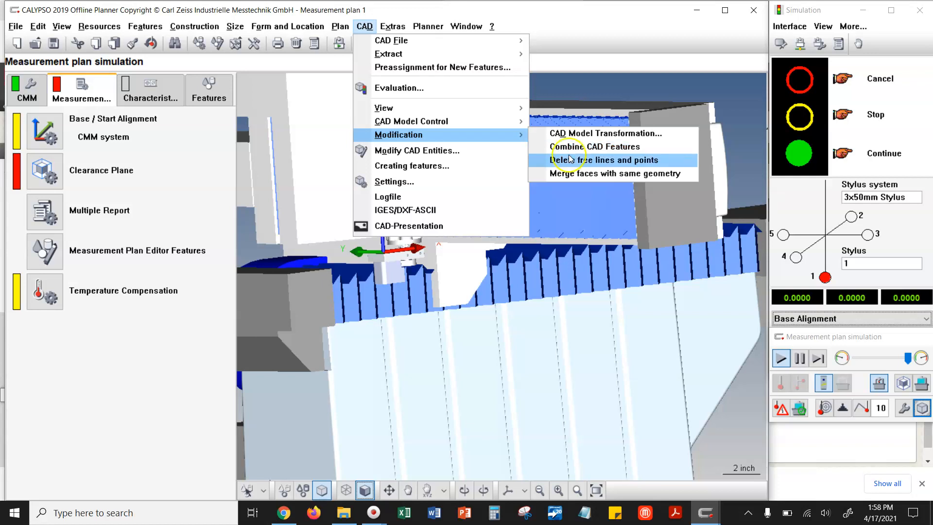
left_click(573, 148)
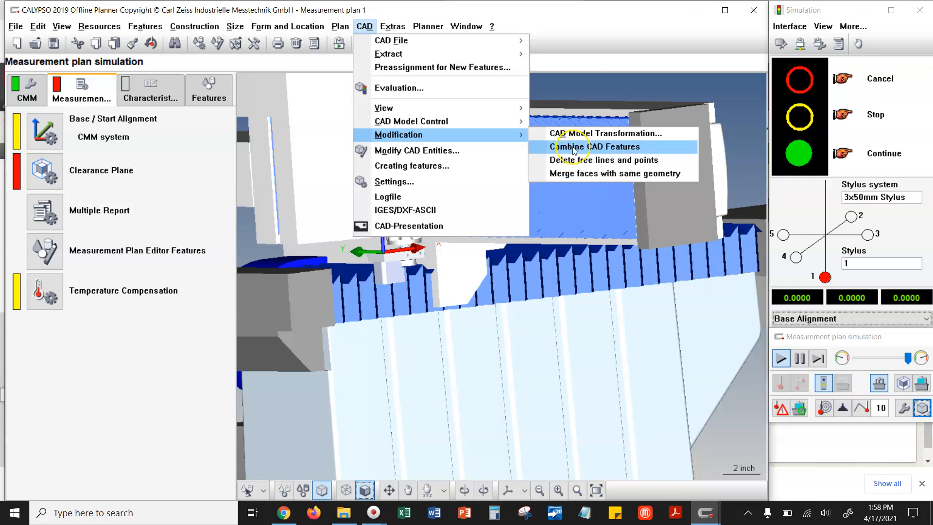
left_click(579, 147)
left_click(582, 149)
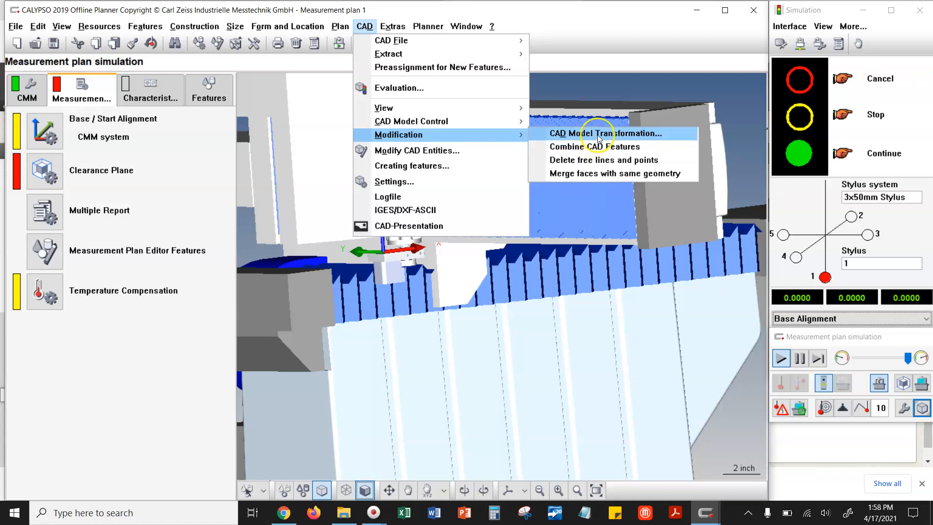
left_click(596, 147)
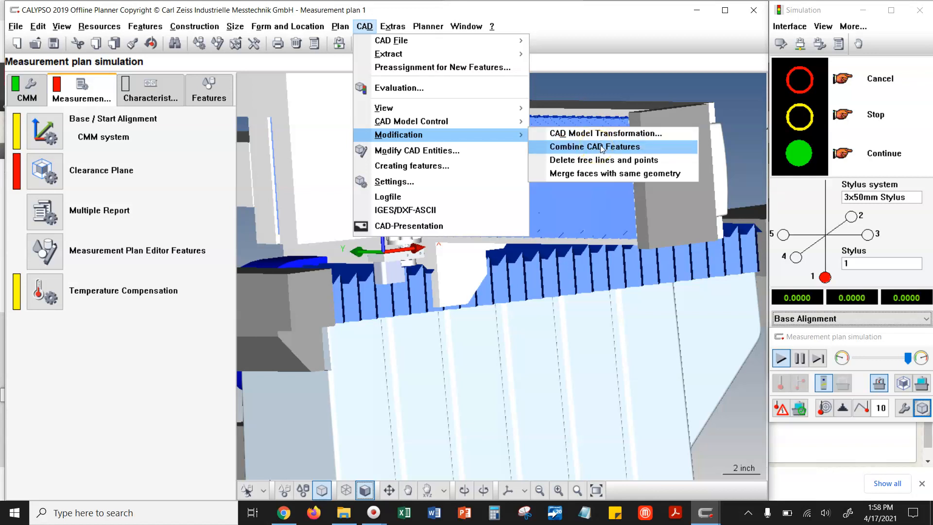
left_click(609, 139)
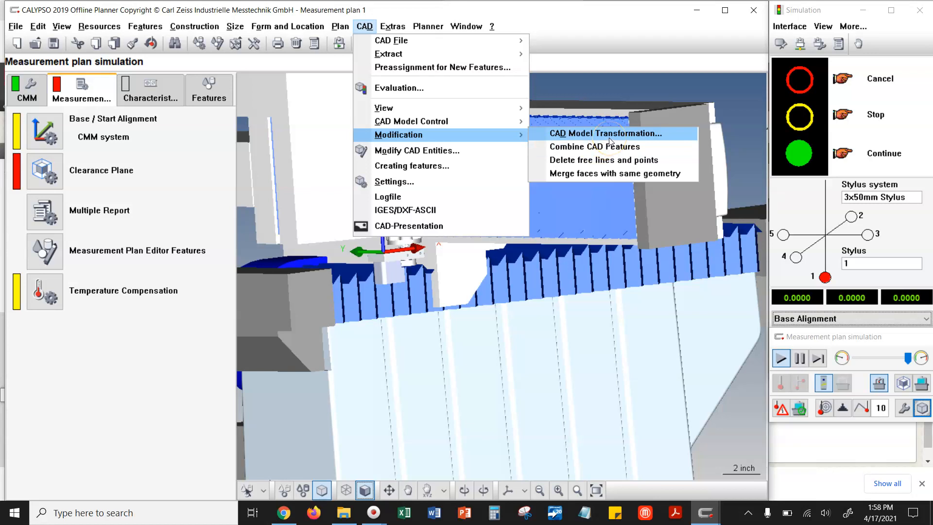
left_click(610, 139)
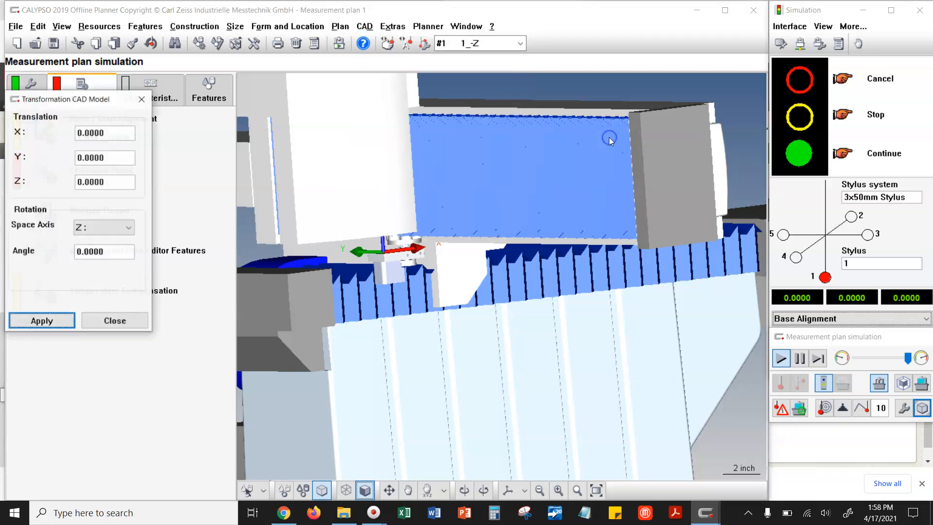
left_click_drag(46, 99, 198, 111)
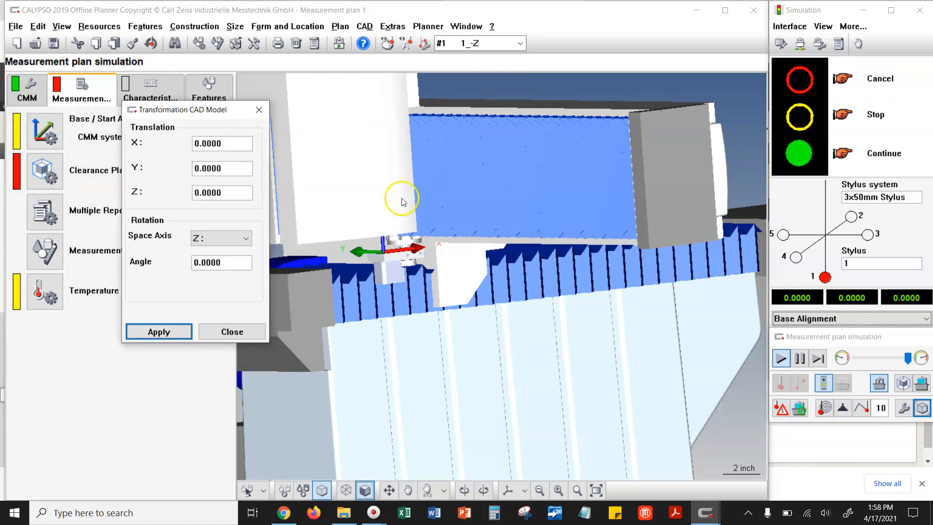
- Examine the assembly's axes and orientation under the ram and relative to the table, with the CMM display off and on
left_click_drag(441, 264, 412, 252)
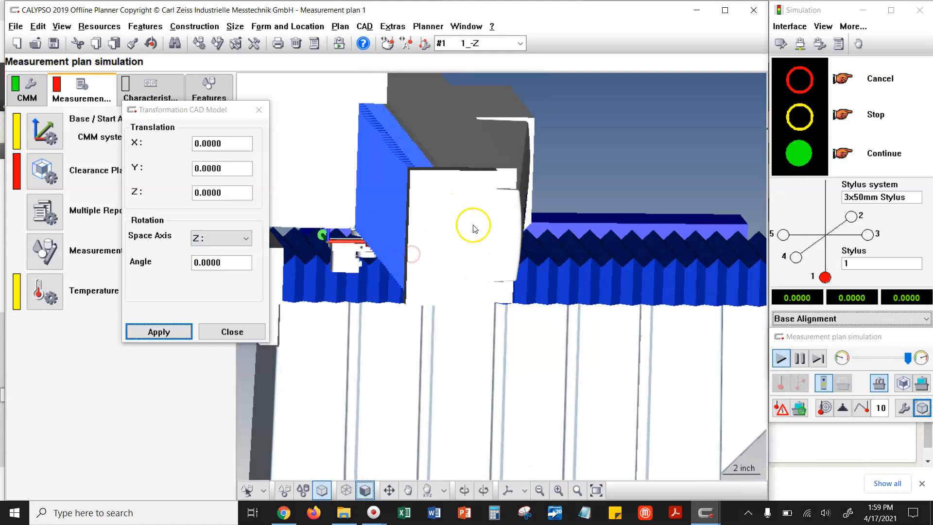
left_click(842, 377)
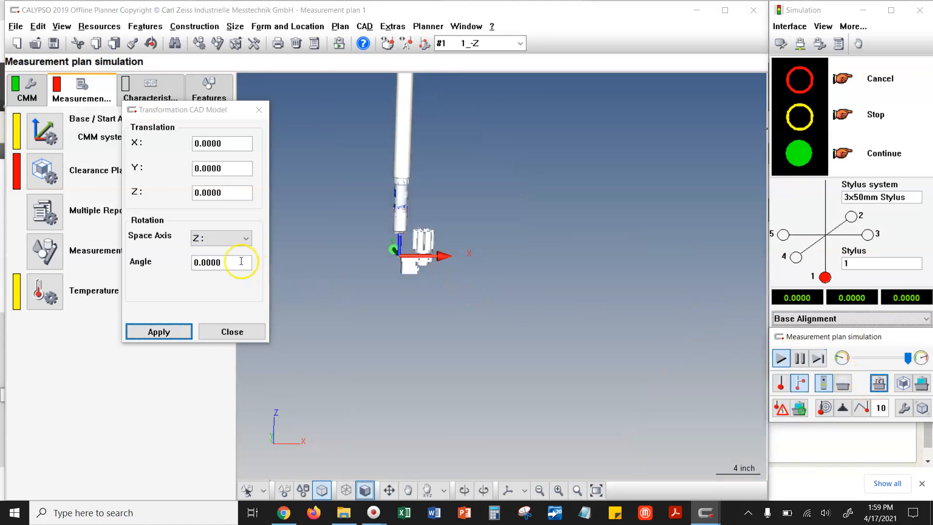
left_click_drag(243, 261, 132, 261)
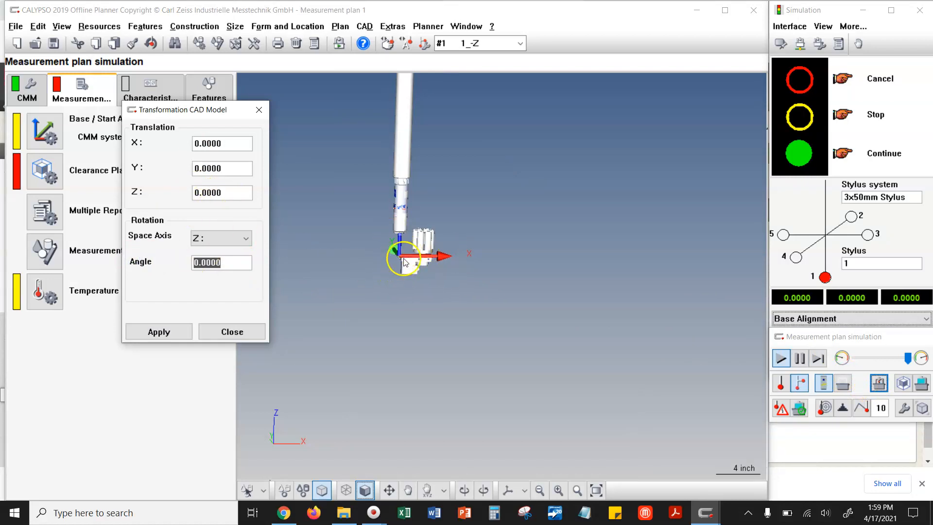
left_click(879, 384)
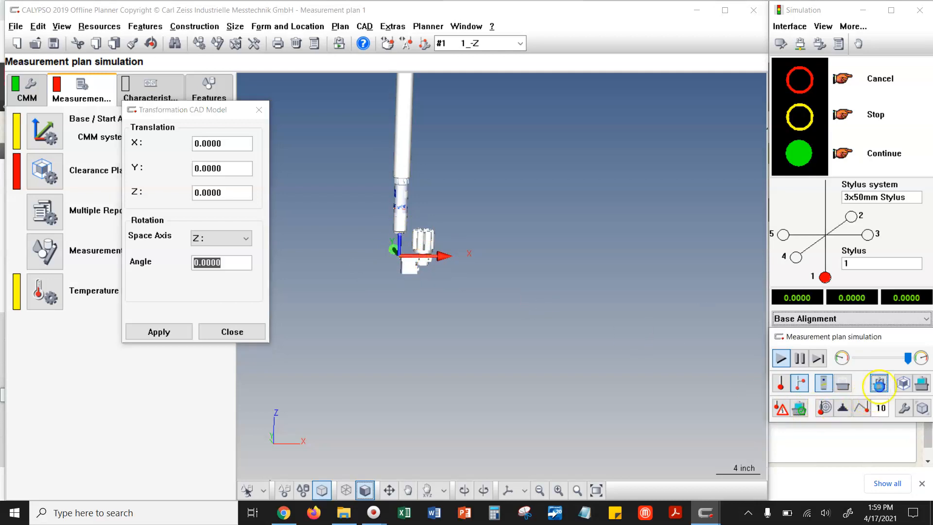
left_click(879, 383)
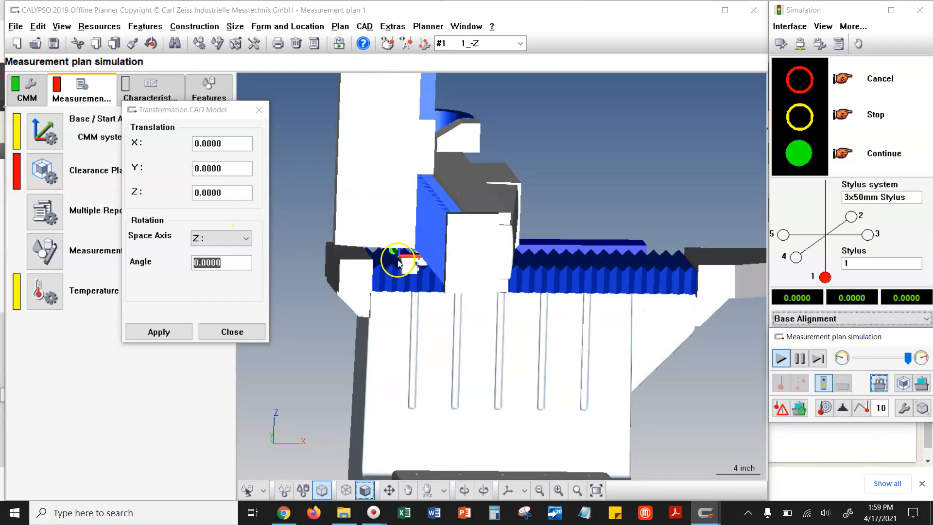
middle_click_drag(398, 260, 421, 247)
scroll(360, 300, "up", 2)
scroll(360, 300, "up", 4)
right_click_drag(352, 300, 553, 314)
scroll(413, 331, "up", 1)
scroll(413, 331, "up", 3)
right_click_drag(380, 328, 483, 317)
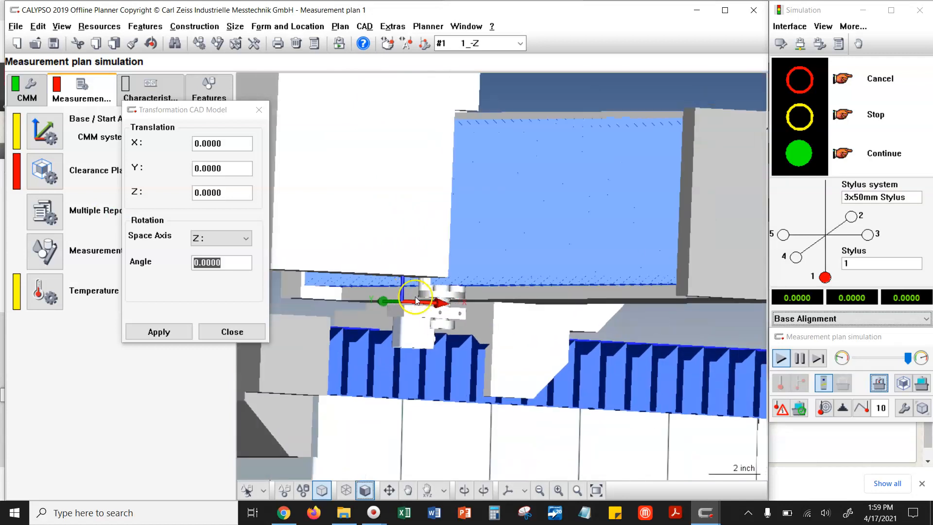
left_click_drag(440, 331, 466, 347)
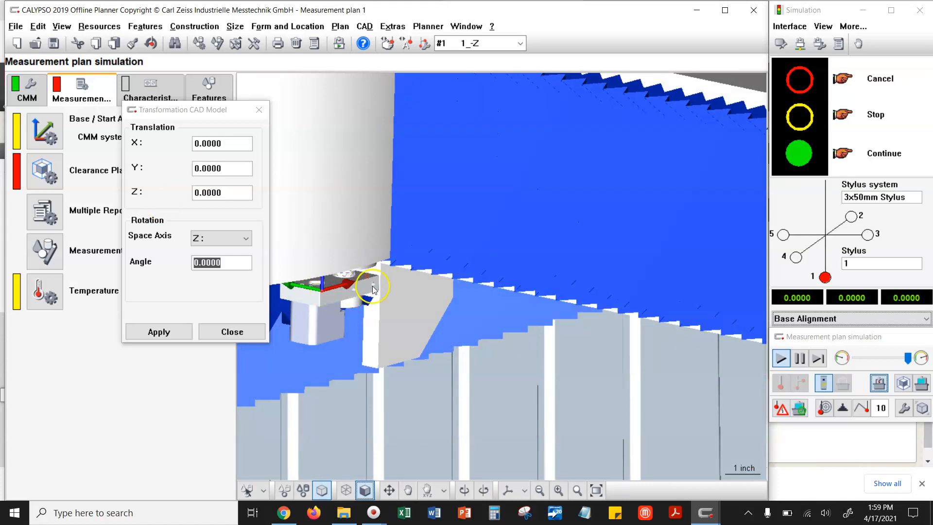
scroll(354, 293, "down", 5)
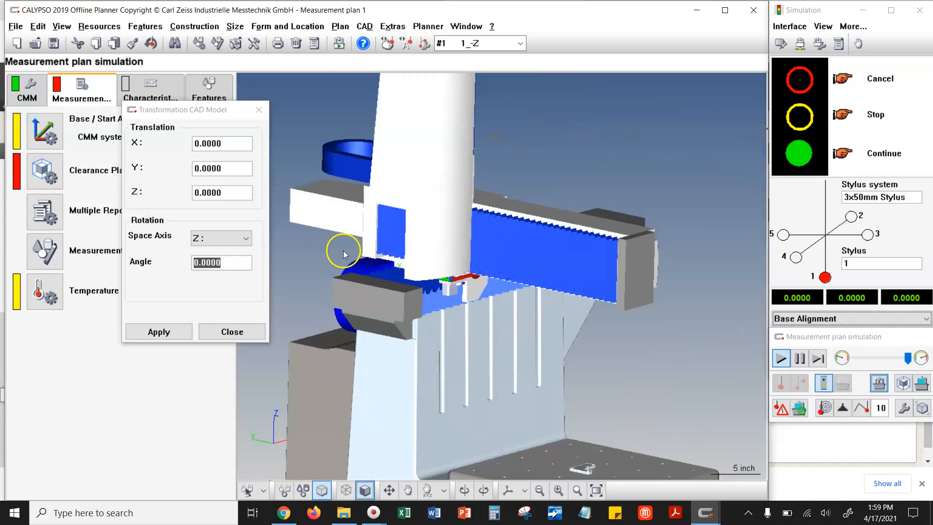
scroll(343, 253, "down", 2)
left_click_drag(588, 432, 581, 417)
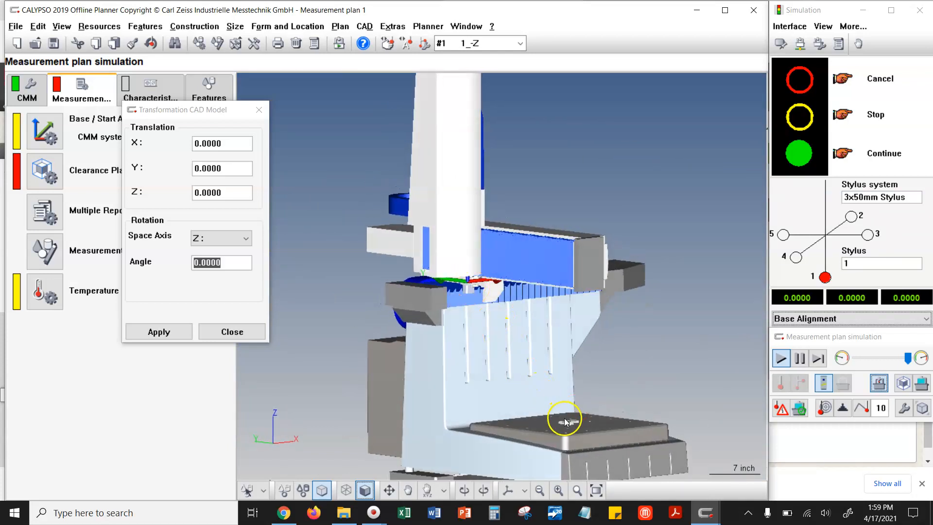
scroll(482, 306, "up", 5)
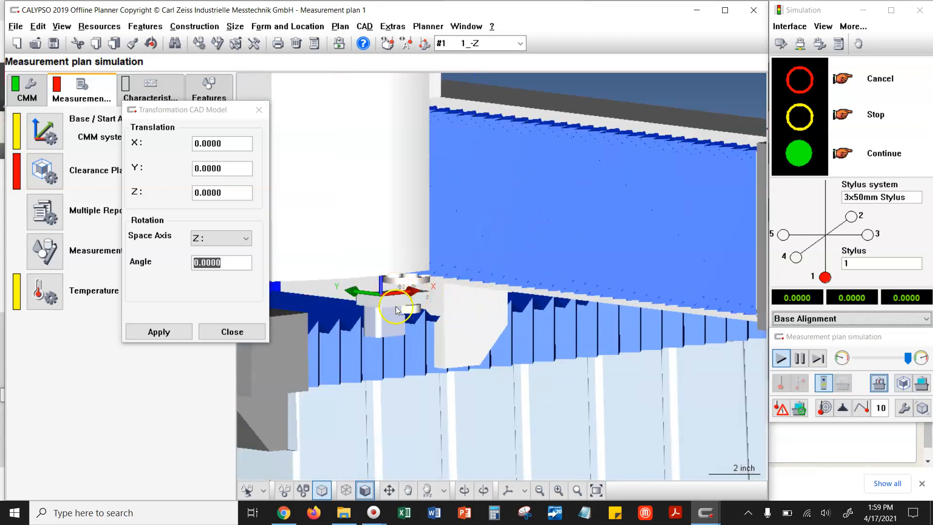
- Rotate the CAD model 90 degrees about the X axis
left_click(225, 262)
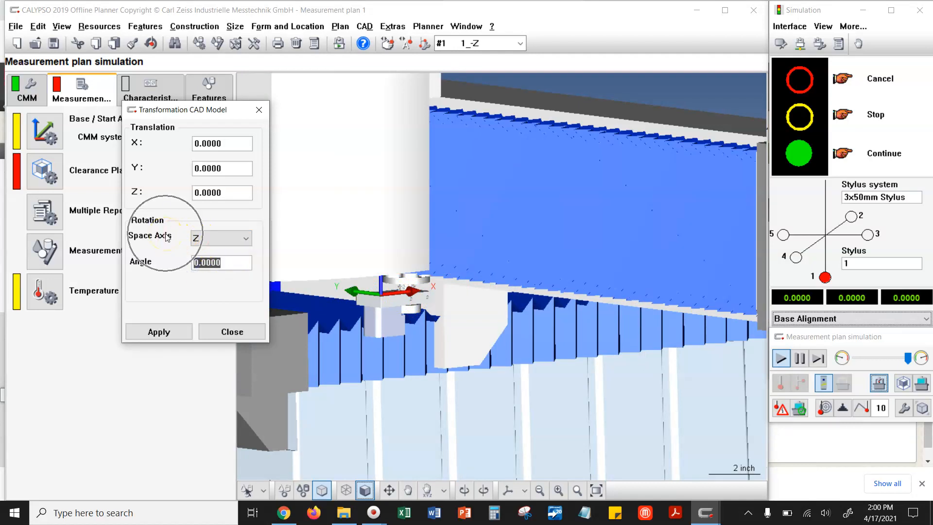
left_click(207, 238)
left_click(201, 279)
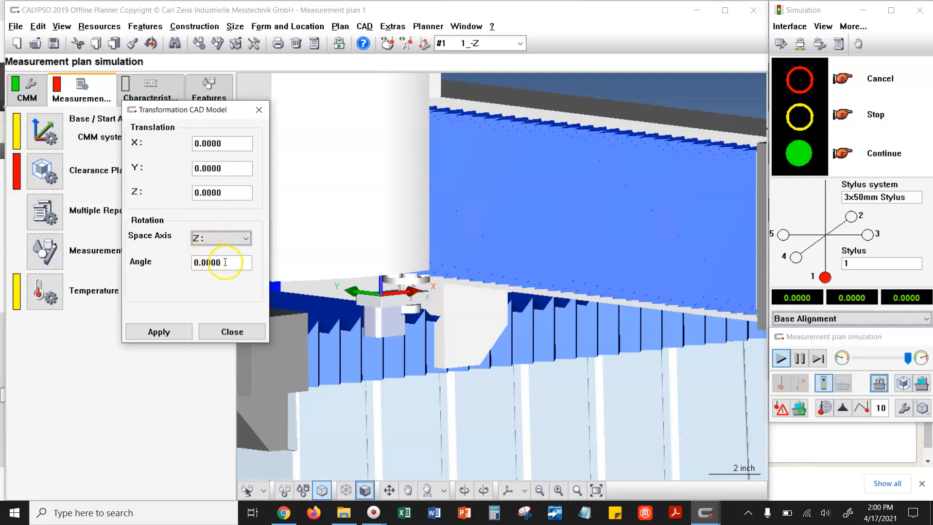
left_click_drag(228, 264, 173, 265)
type("90")
left_click(209, 238)
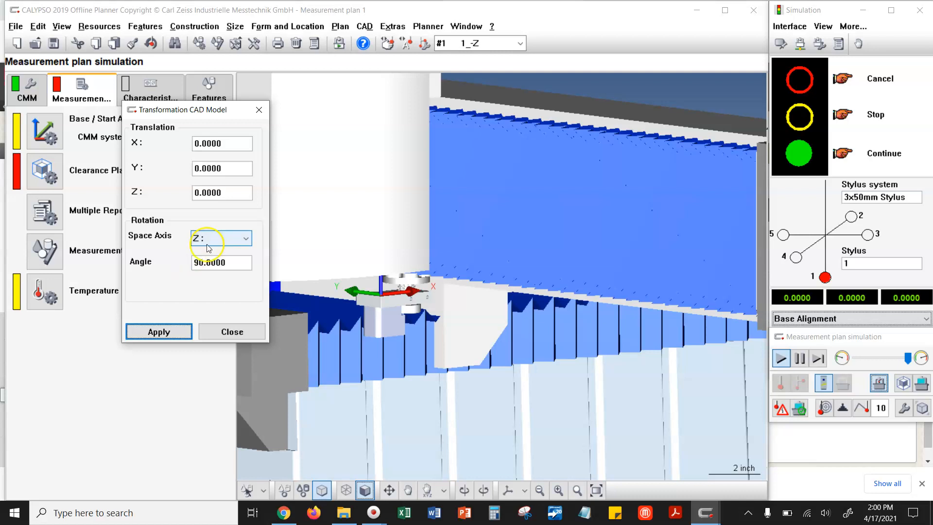
left_click(216, 253)
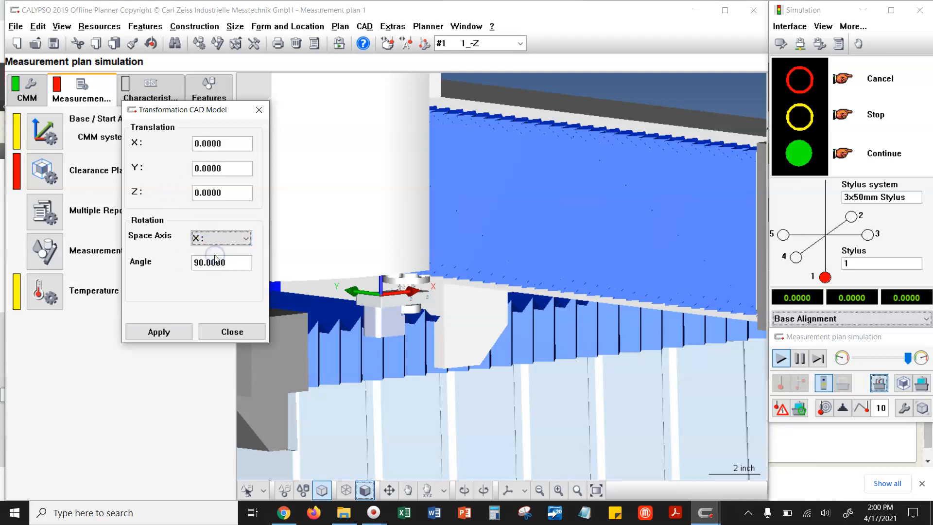
left_click(234, 267)
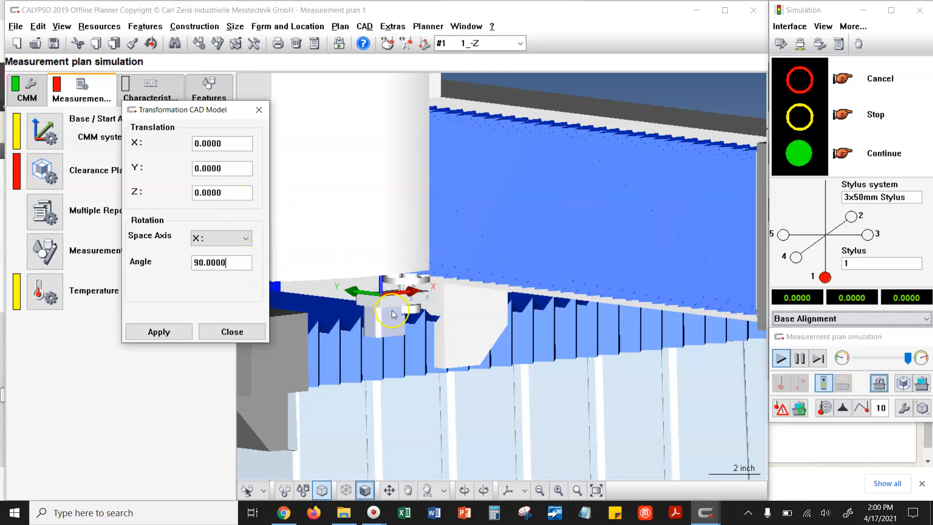
left_click(168, 334)
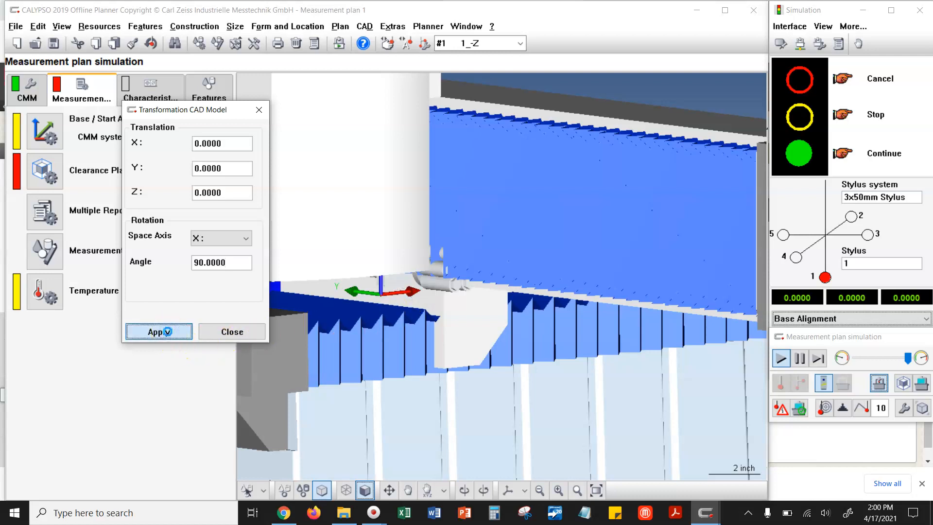
- Inspect the rotated assembly on the CMM, then hide the machine and compare the assembly with the separate L-shaped part
left_click_drag(475, 328, 479, 295)
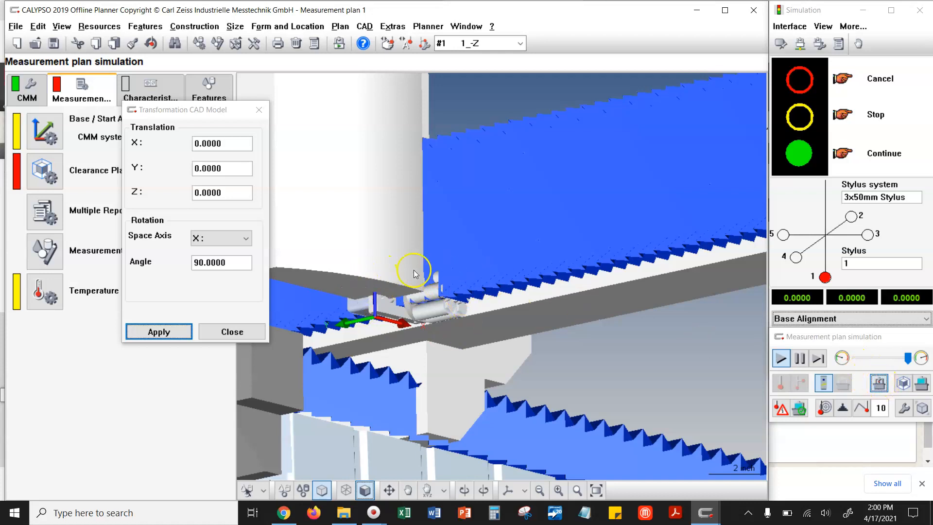
scroll(381, 223, "down", 5)
left_click_drag(557, 286, 554, 335)
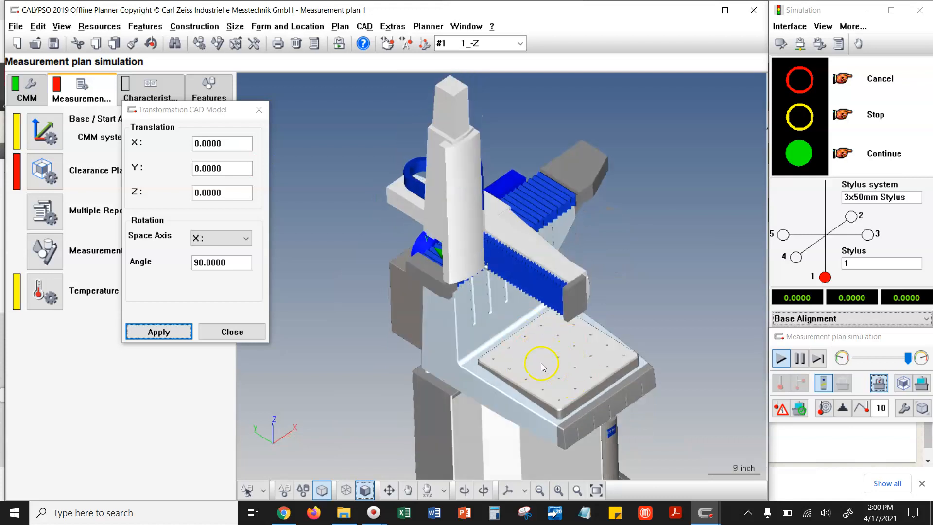
left_click(879, 382)
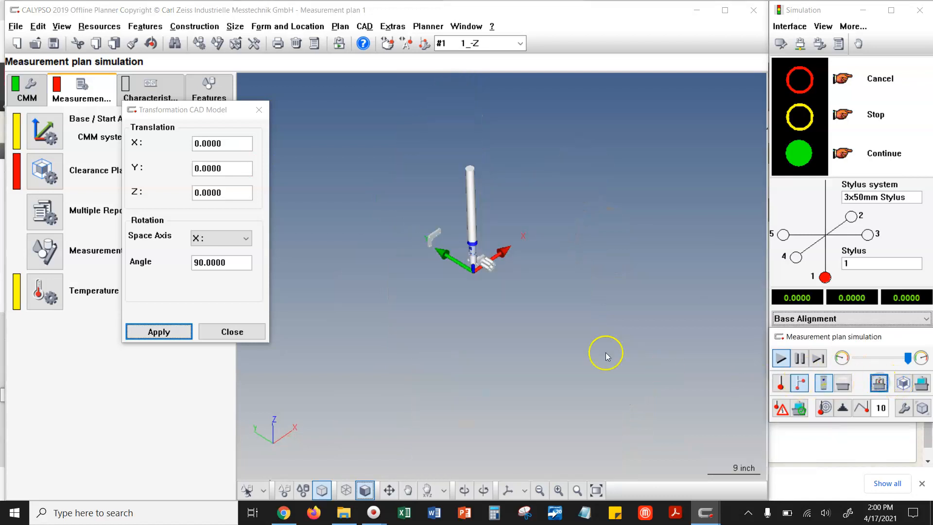
scroll(472, 254, "up", 4)
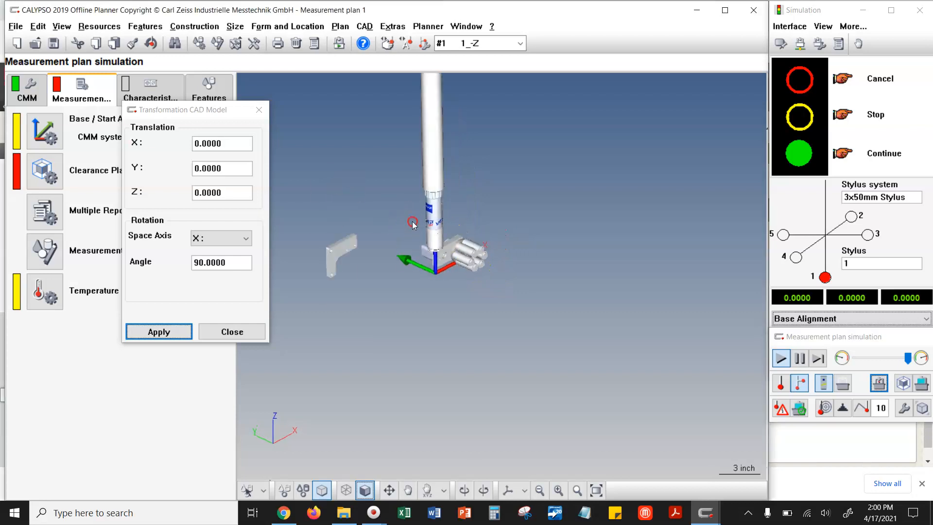
left_click_drag(355, 306, 372, 293)
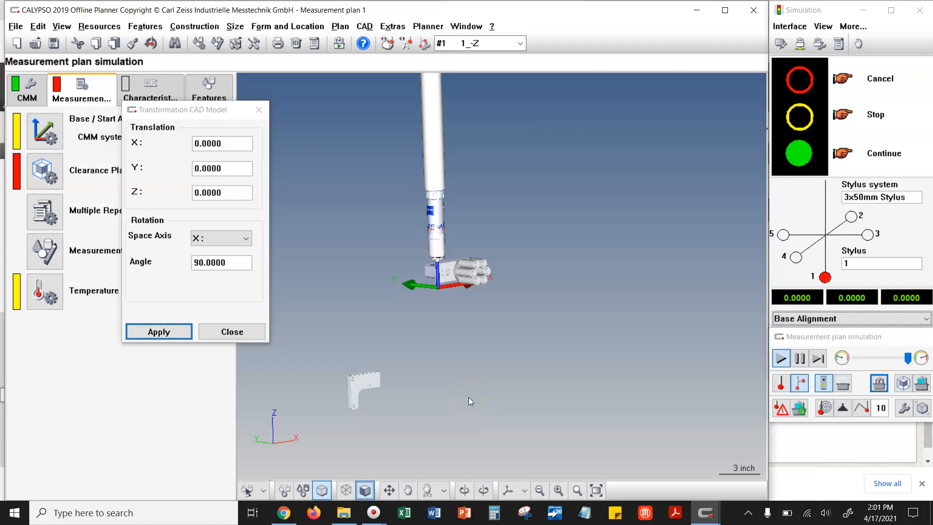
- Close the CAD model transformation dialog and open the CAD entity modification dialog at its editing options
left_click(259, 109)
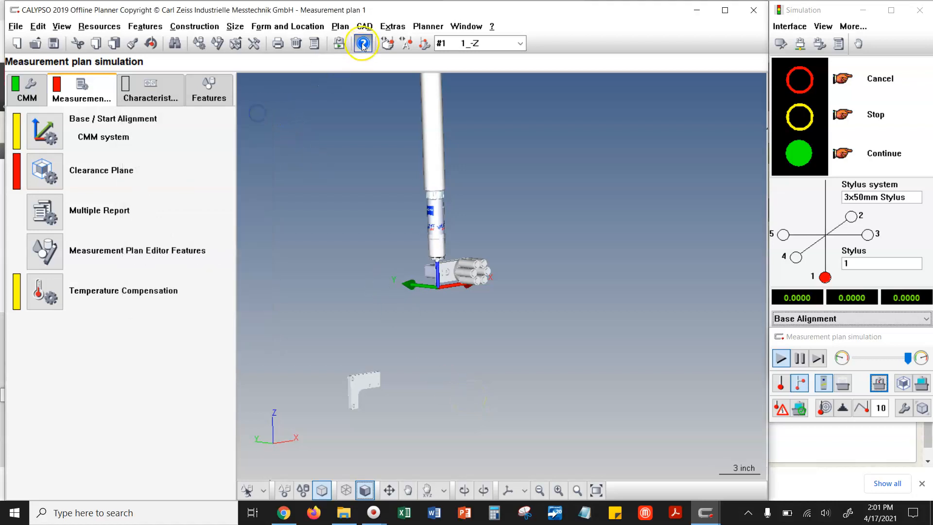
left_click(364, 26)
mouse_move(421, 138)
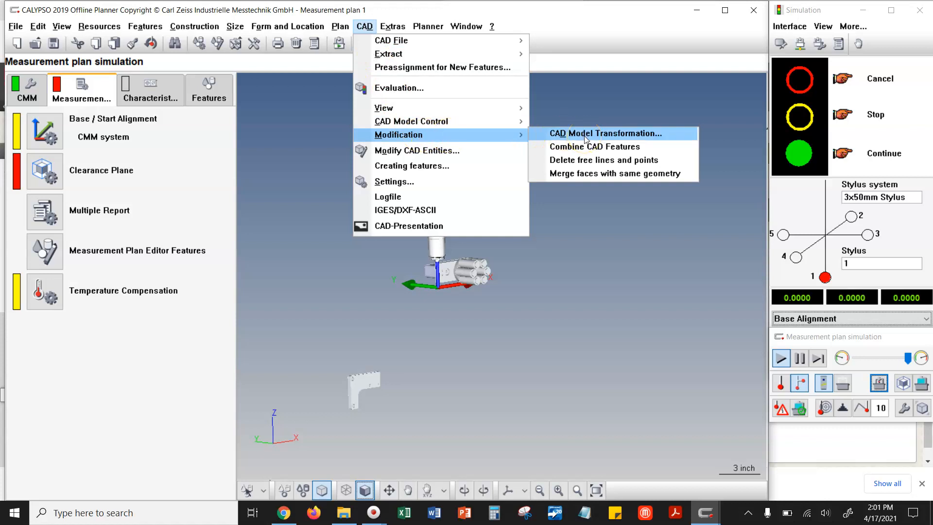
left_click(868, 343)
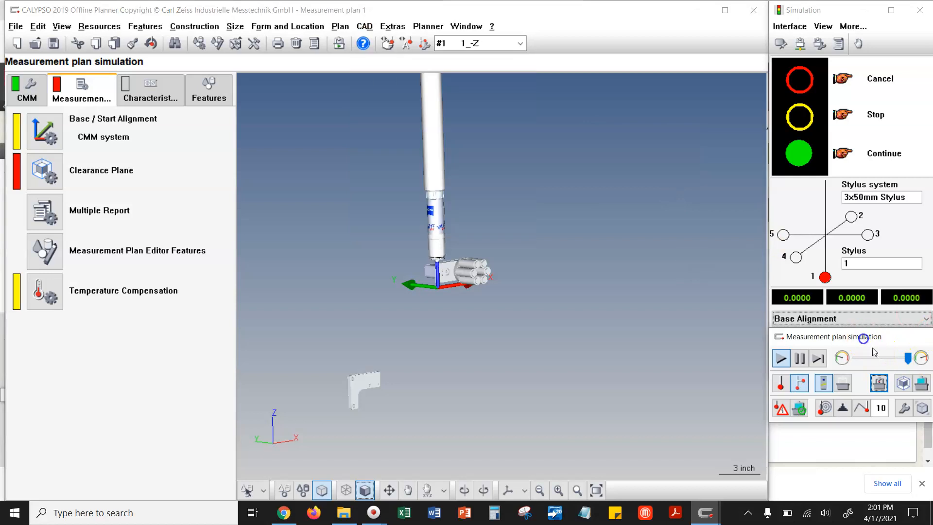
left_click(922, 409)
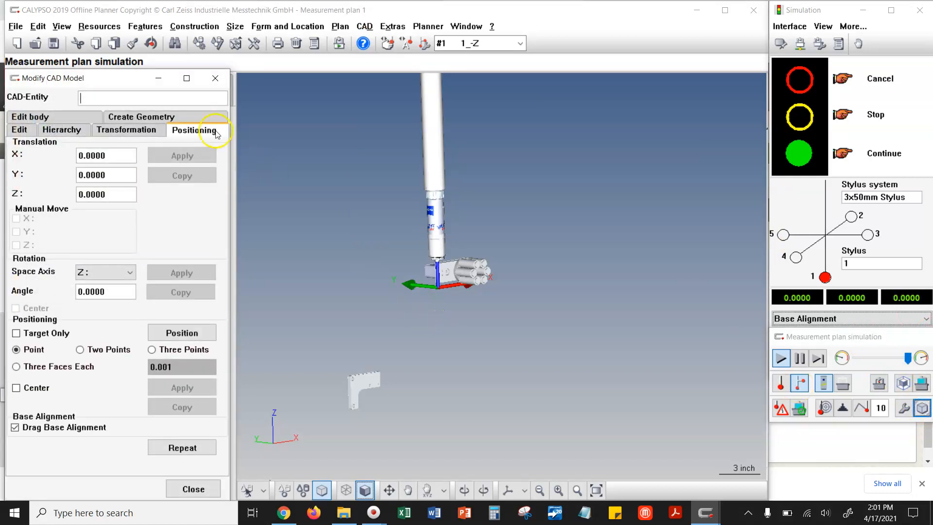
left_click(216, 78)
left_click(364, 26)
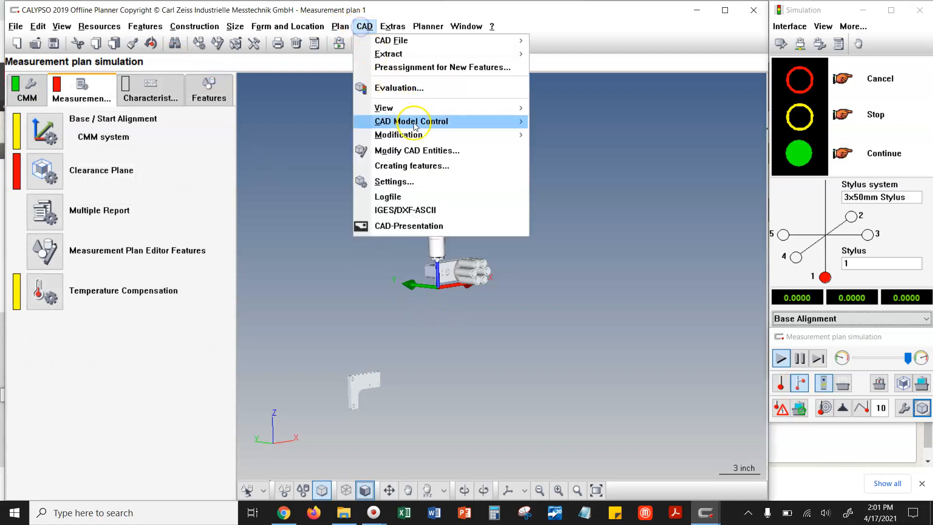
left_click(428, 153)
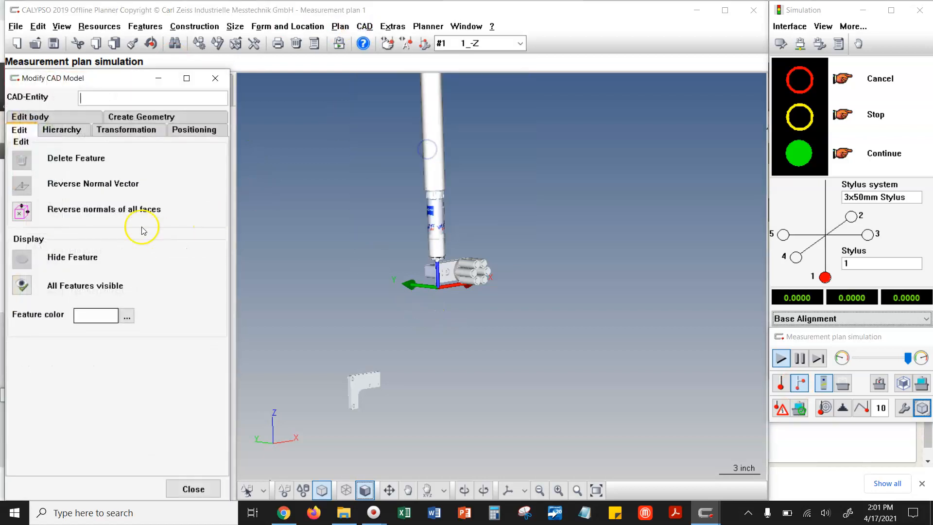
- Examine the individual Air Motor Assembly.STEP bodies one by one in the CAD model hierarchy
left_click(63, 130)
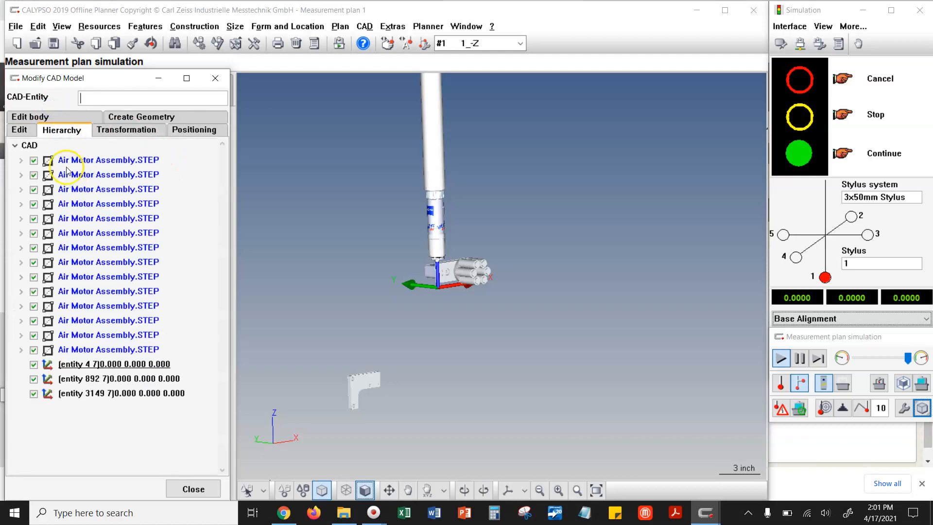
left_click(91, 160)
left_click(99, 173)
left_click(104, 189)
left_click(107, 204)
left_click(114, 218)
left_click(121, 234)
left_click(121, 248)
left_click(121, 262)
left_click(121, 276)
left_click(119, 306)
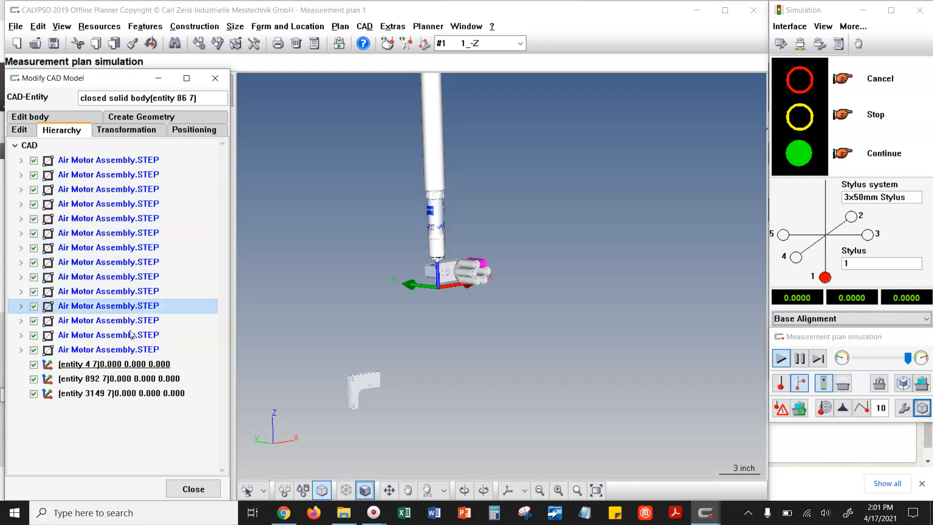
- Close the CAD model modification dialog and combine the CAD features of the air motor assembly
left_click(215, 78)
left_click(364, 26)
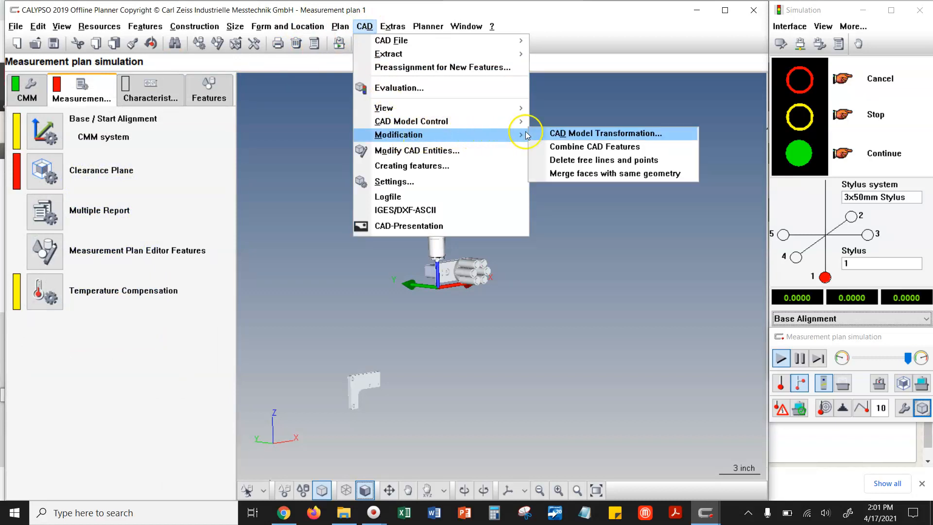
left_click(561, 152)
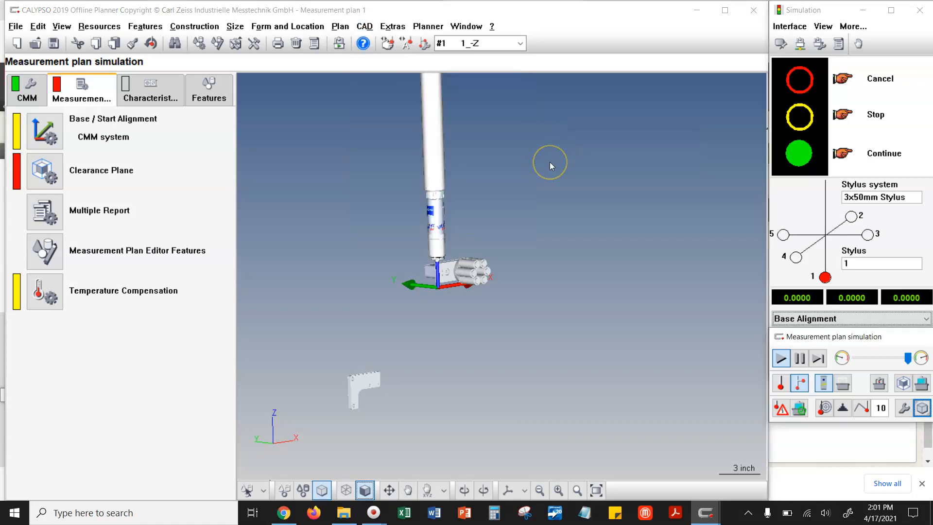
- Inspect the combined Air Motor Assembly.STEP in the CAD model hierarchy and expand its list of entities
left_click(919, 409)
left_click(75, 131)
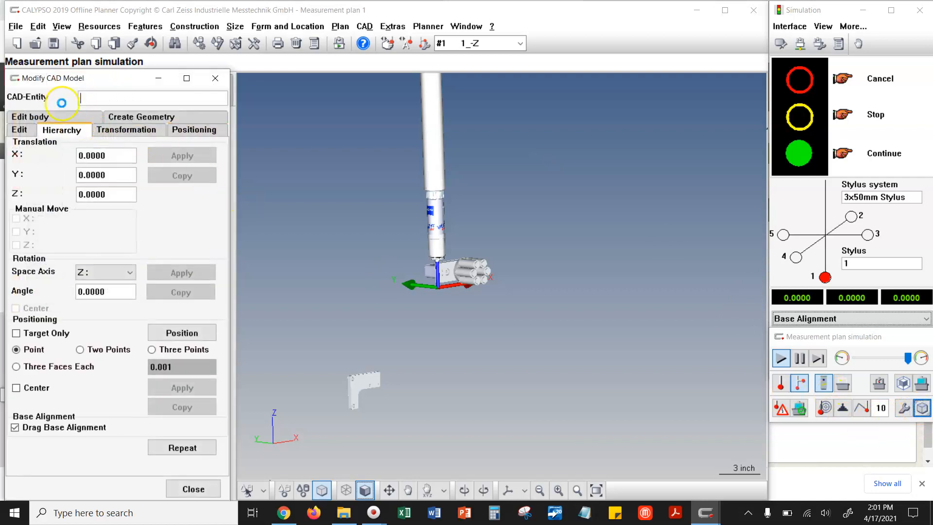
left_click(102, 160)
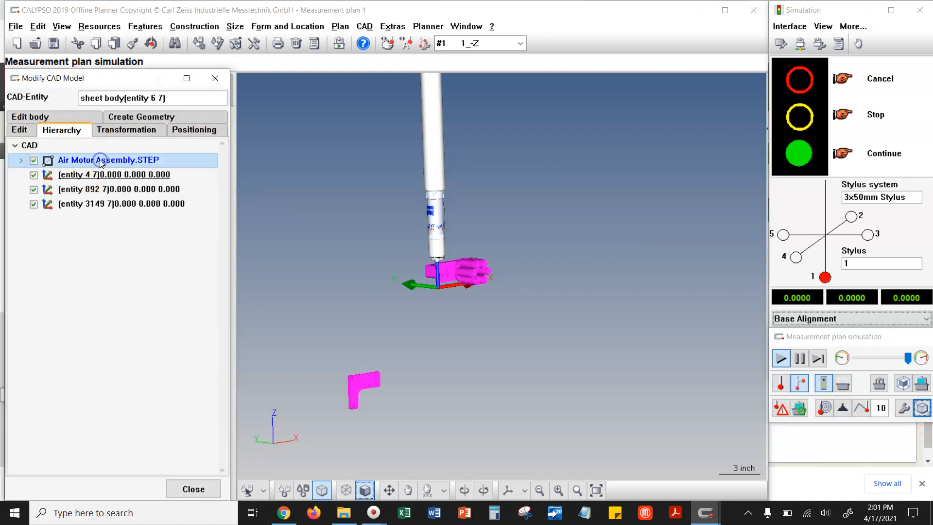
left_click(104, 161)
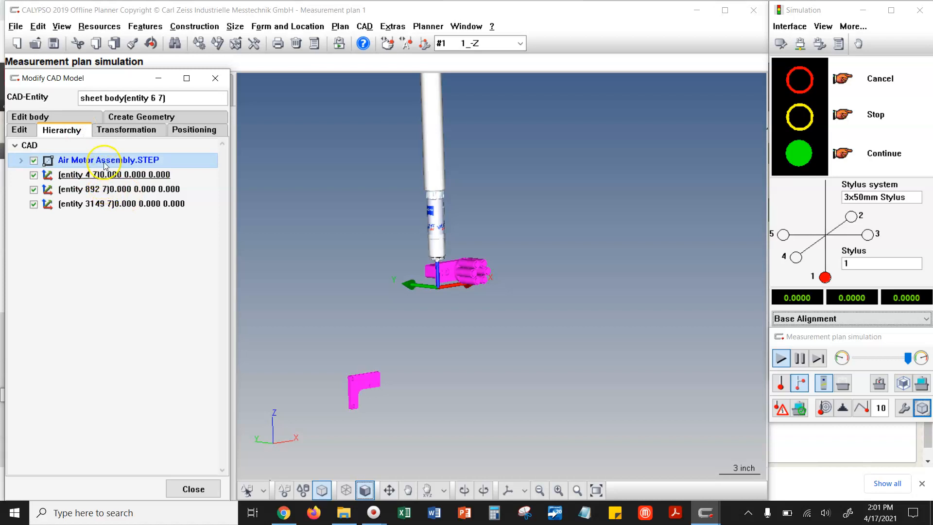
left_click(21, 160)
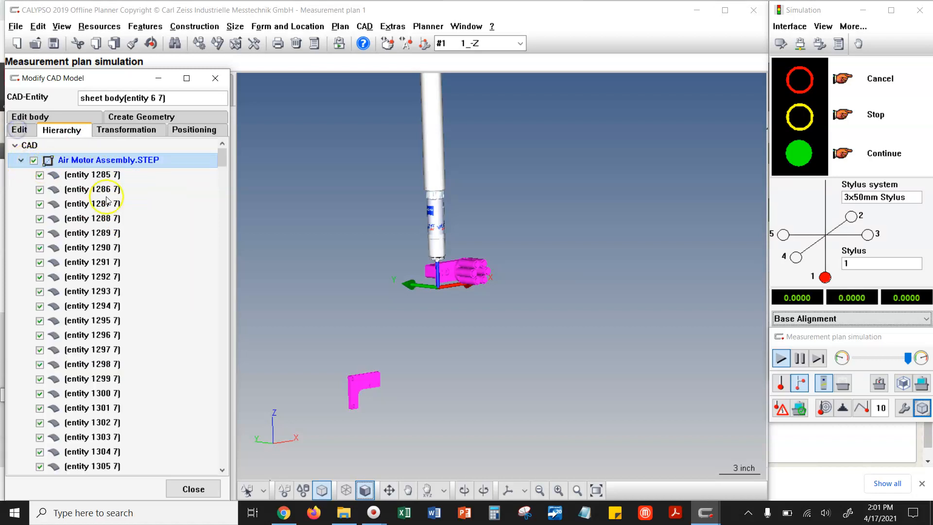
- Select the whole Base entity and review the positioning and transformation options available for it
left_click(284, 309)
middle_click_drag(285, 309, 210, 184)
left_click(197, 131)
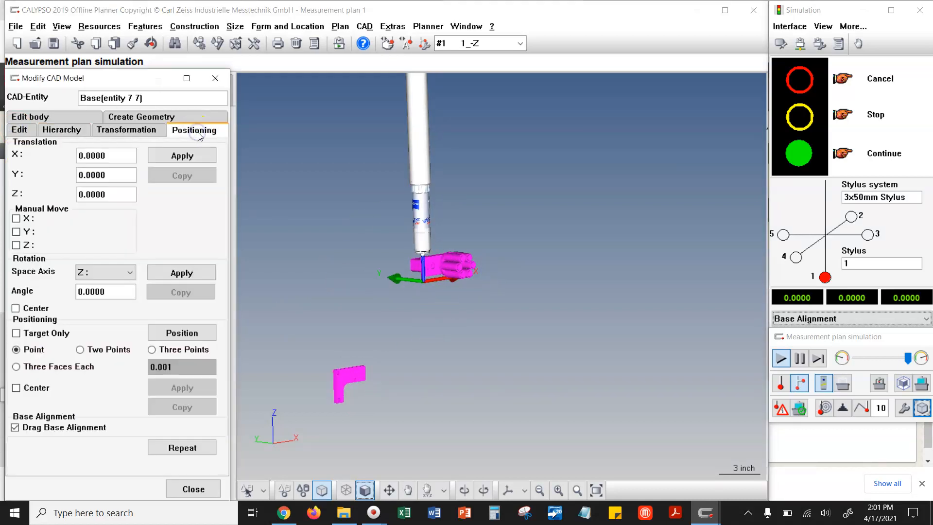
left_click(158, 132)
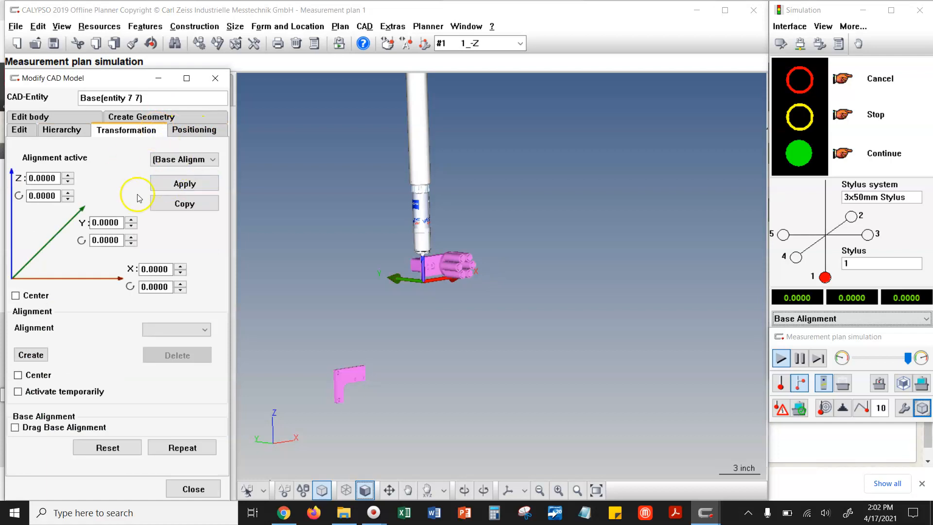
- Examine the face entities under Air Motor Assembly.STEP against the L-shaped part in the model, and close the modification dialog
left_click(61, 129)
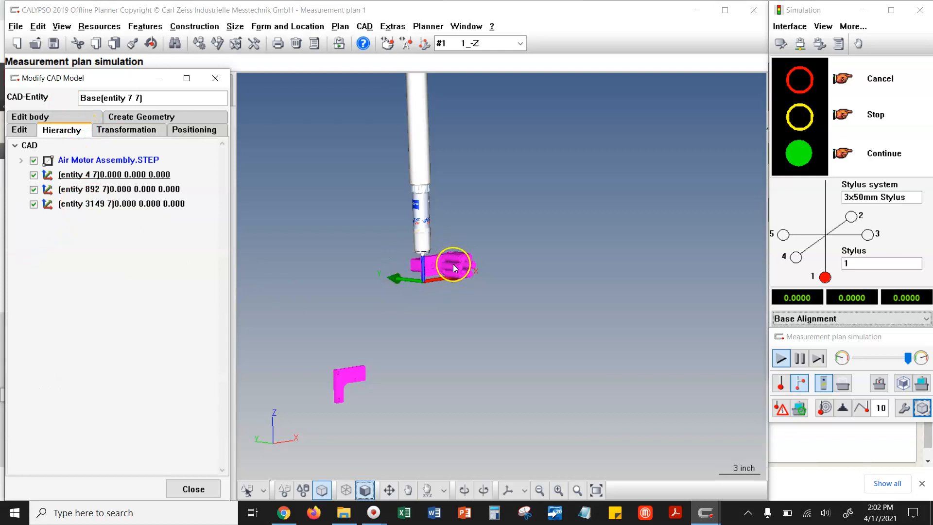
left_click(21, 160)
left_click(78, 263)
left_click(78, 277)
left_click(76, 306)
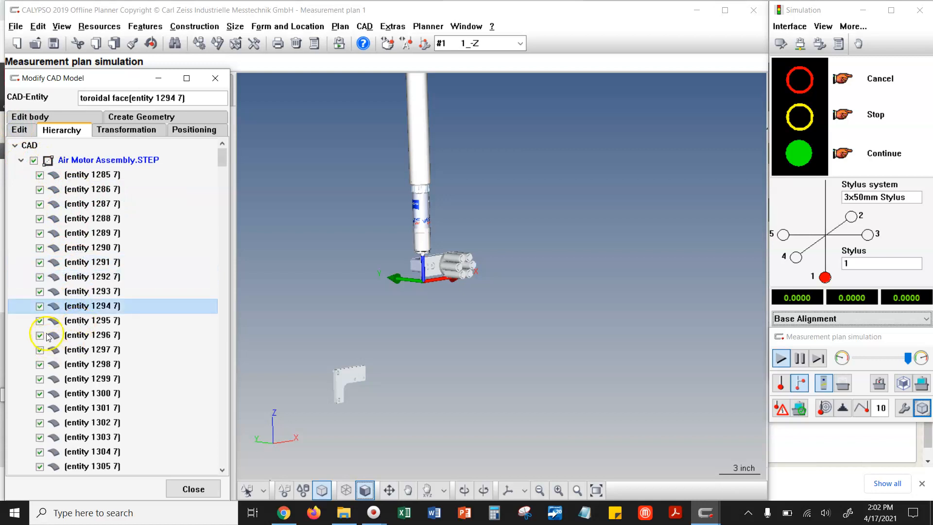
left_click(74, 336)
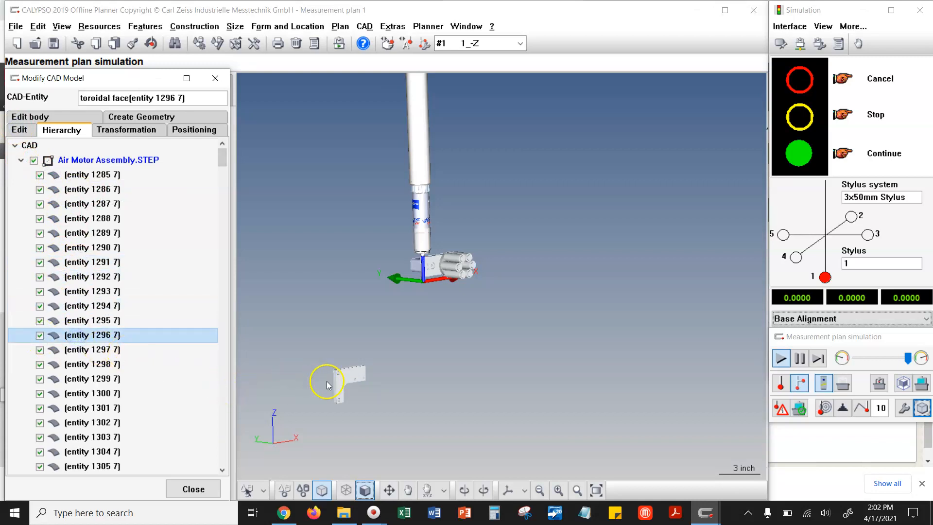
left_click(357, 377)
scroll(97, 318, "down", 6)
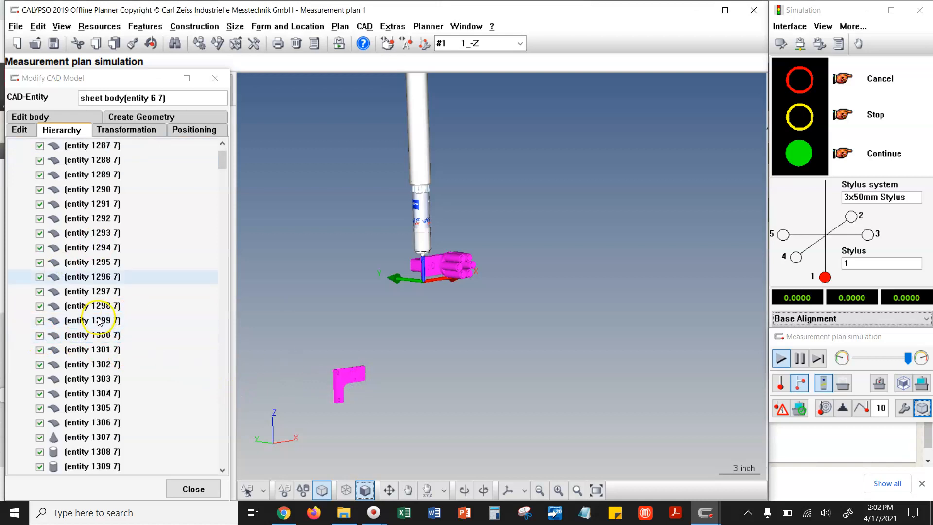
scroll(78, 349, "down", 10)
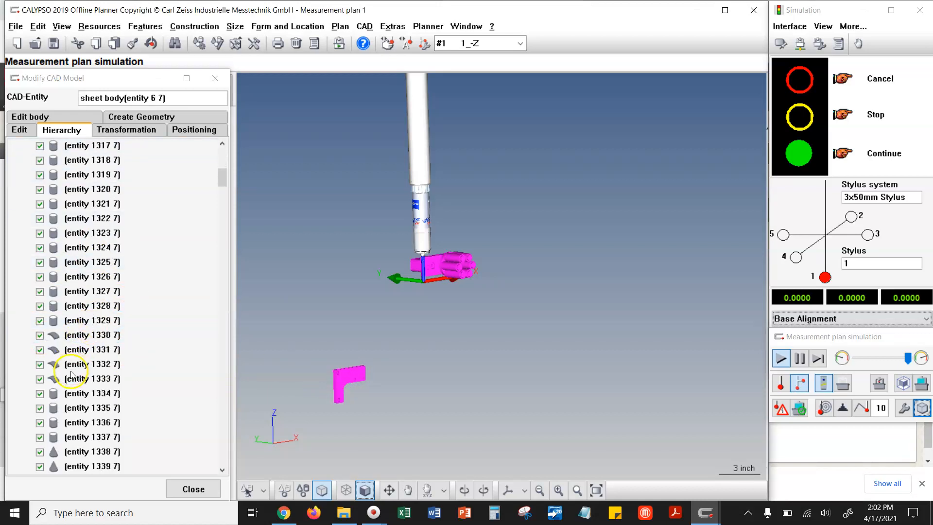
left_click_drag(221, 187, 182, 161)
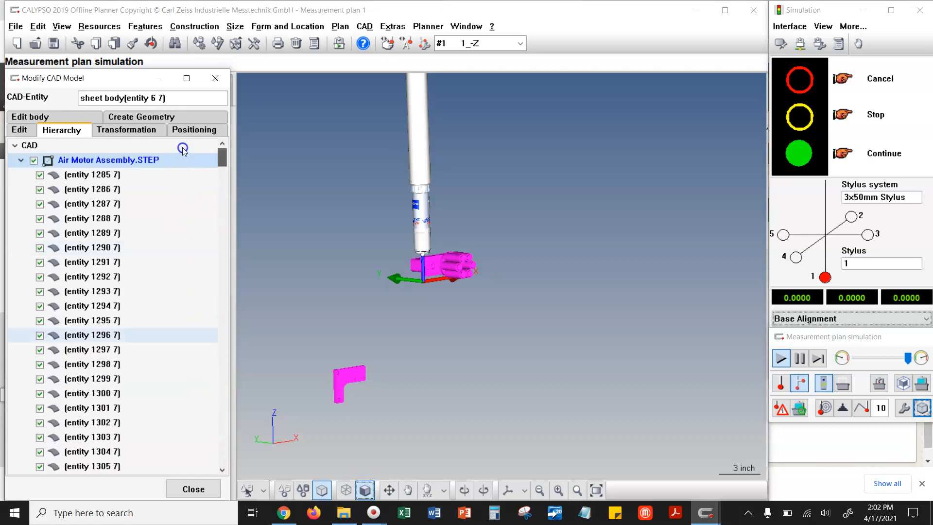
left_click(214, 82)
left_click(215, 81)
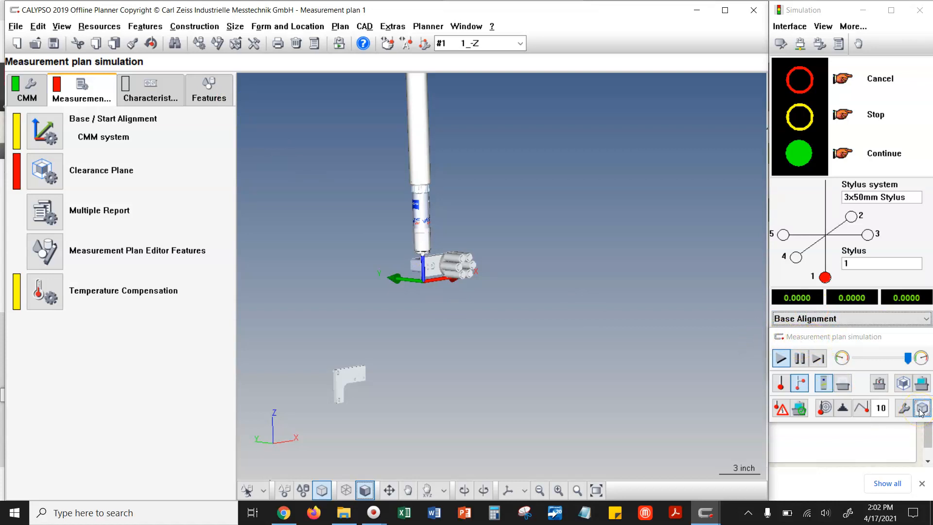
- Reopen the CAD model modification dialog, review its transformation and positioning settings with no entity selected, and close it
left_click(835, 340)
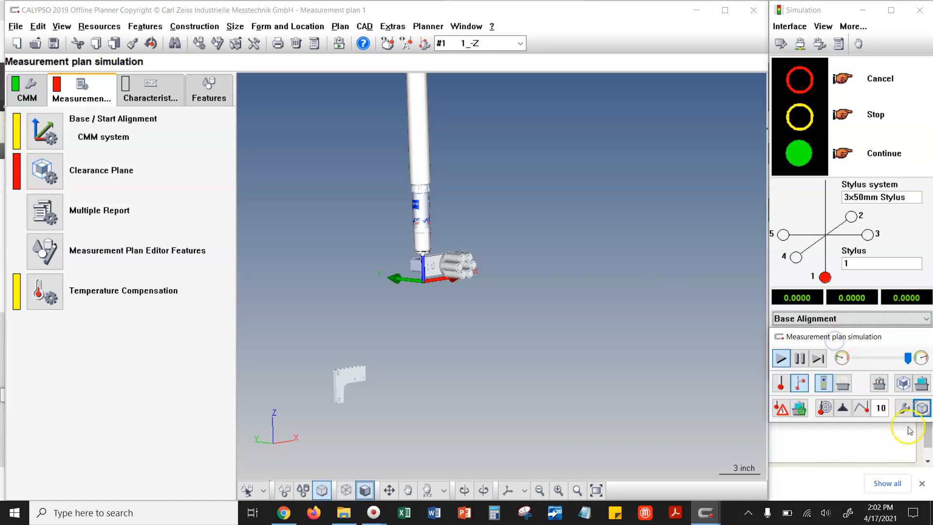
left_click(922, 408)
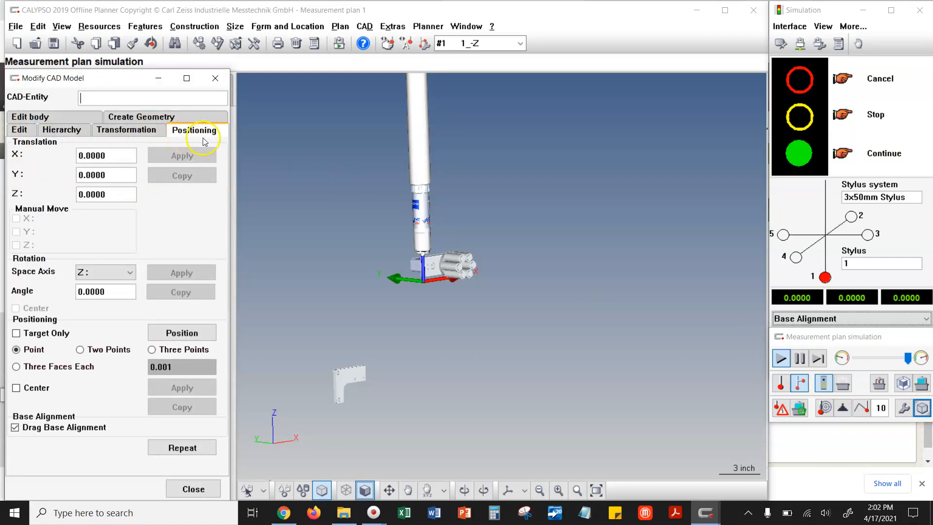
left_click(143, 141)
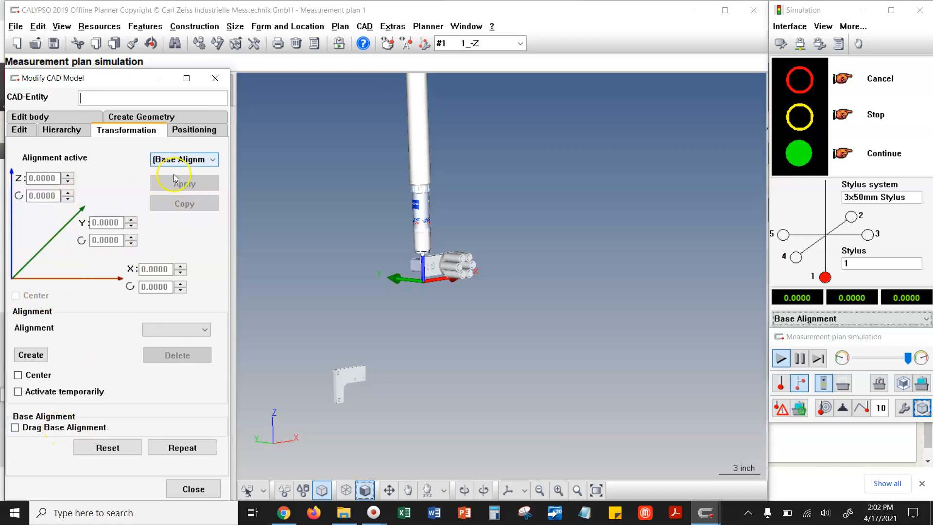
left_click(194, 130)
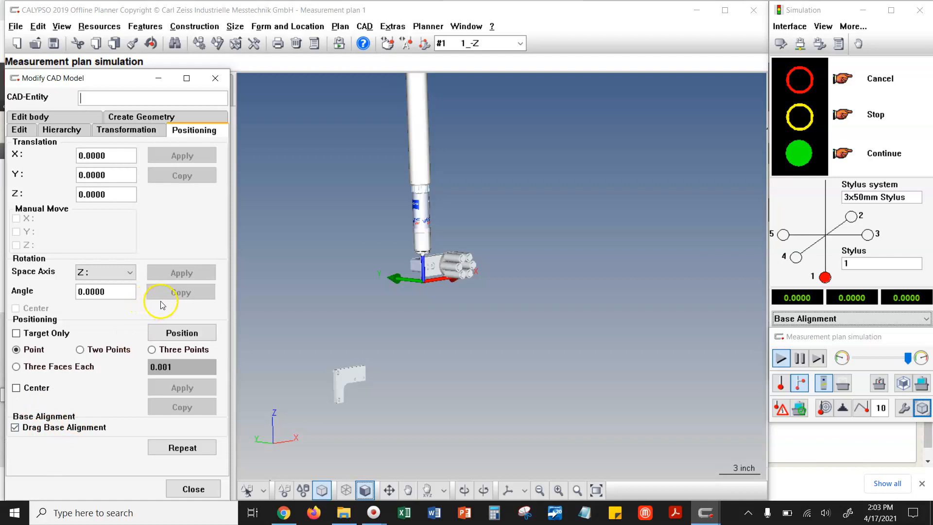
left_click(214, 77)
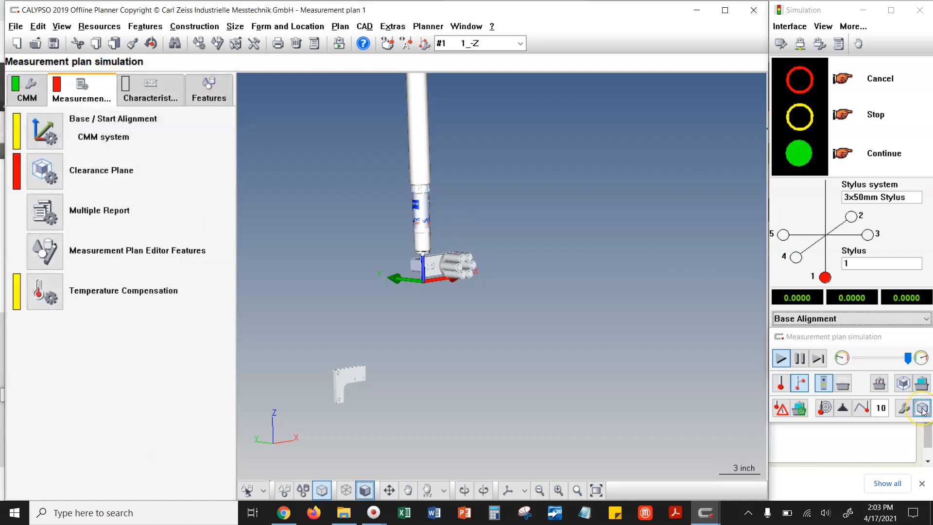
- Open the CAD model transformation dialog, review its translation fields and rotation space axis choices, and close it
left_click(366, 27)
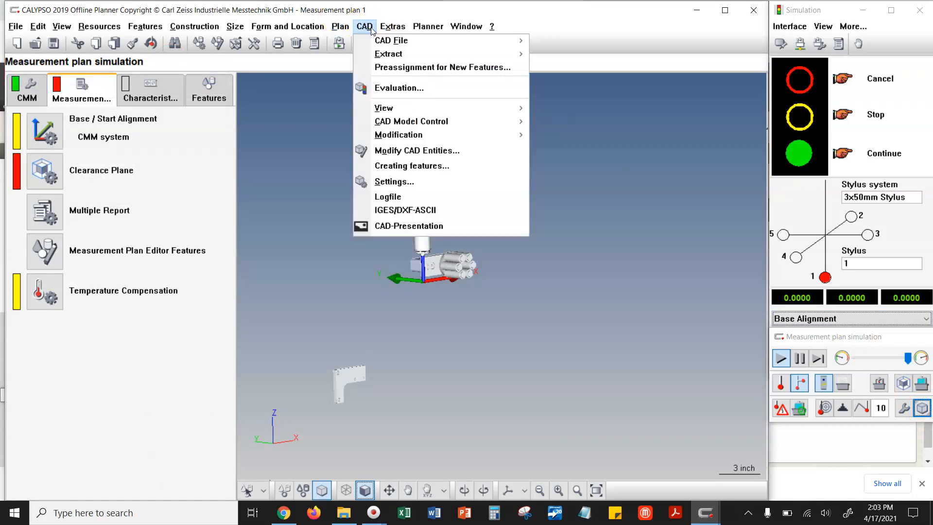
mouse_move(462, 135)
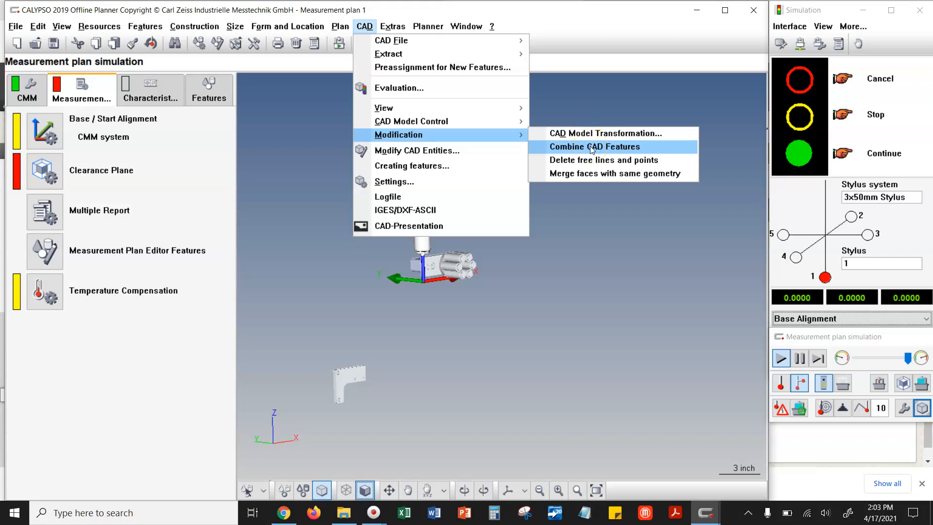
left_click(607, 146)
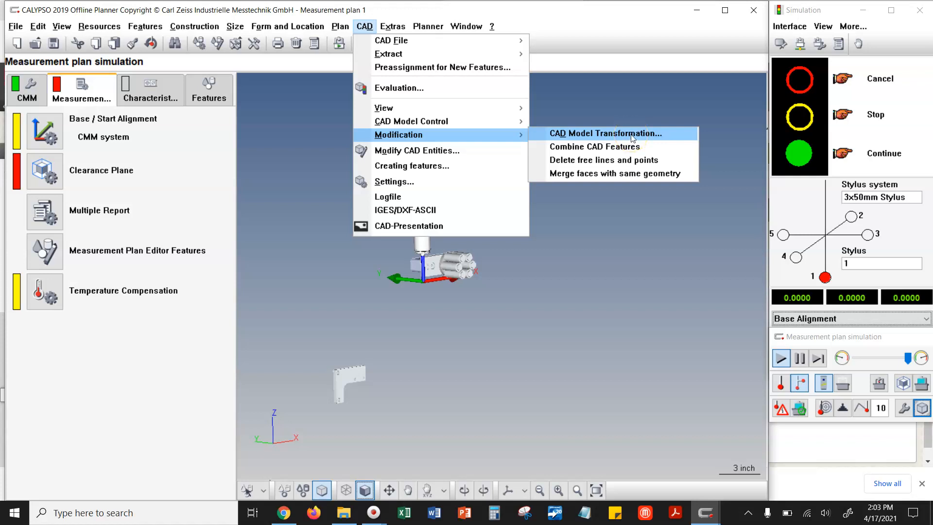
left_click(633, 139)
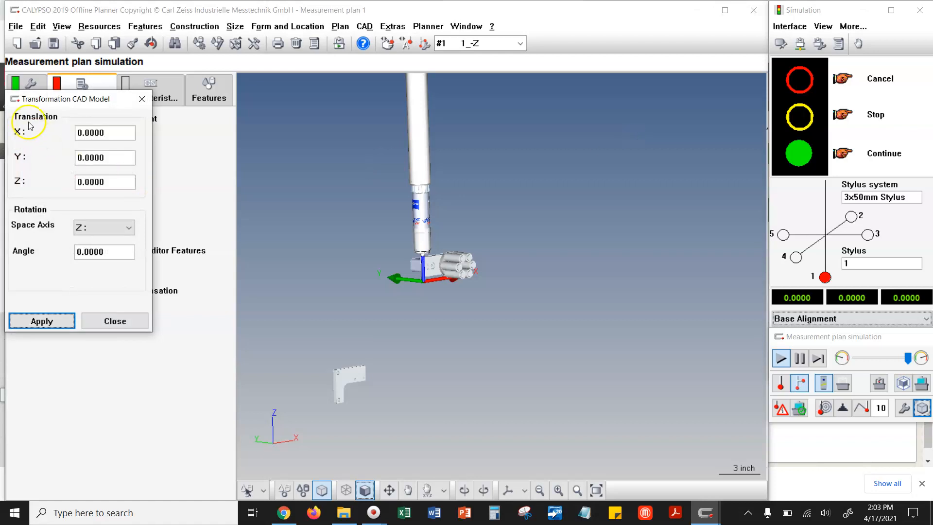
left_click_drag(46, 98, 126, 123)
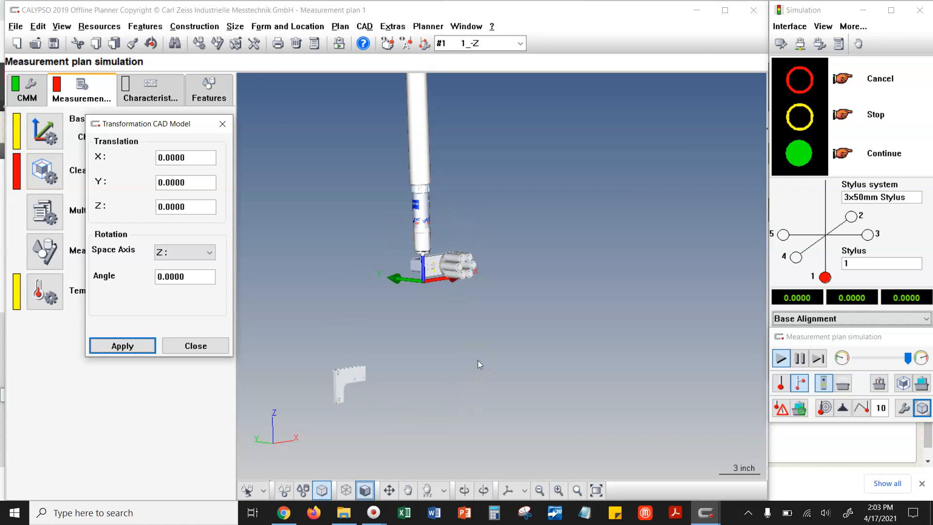
left_click(176, 154)
left_click(187, 208)
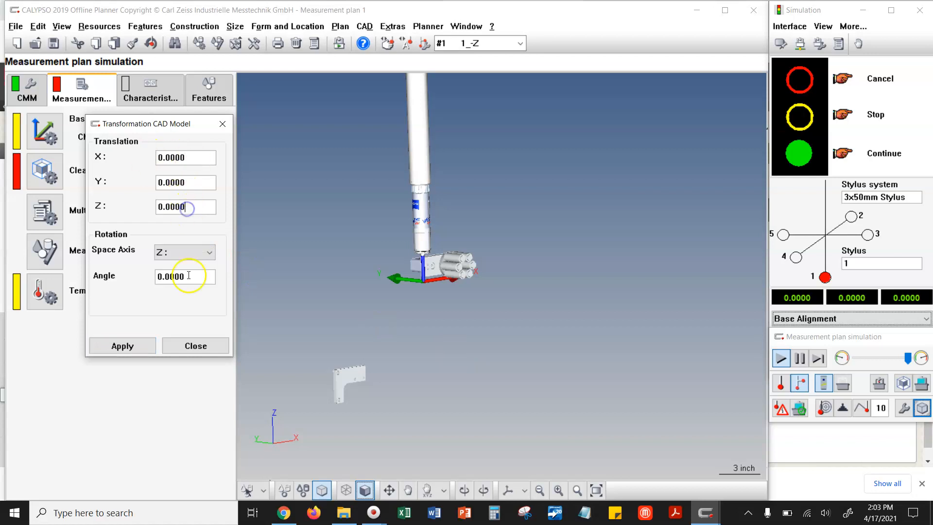
left_click(182, 251)
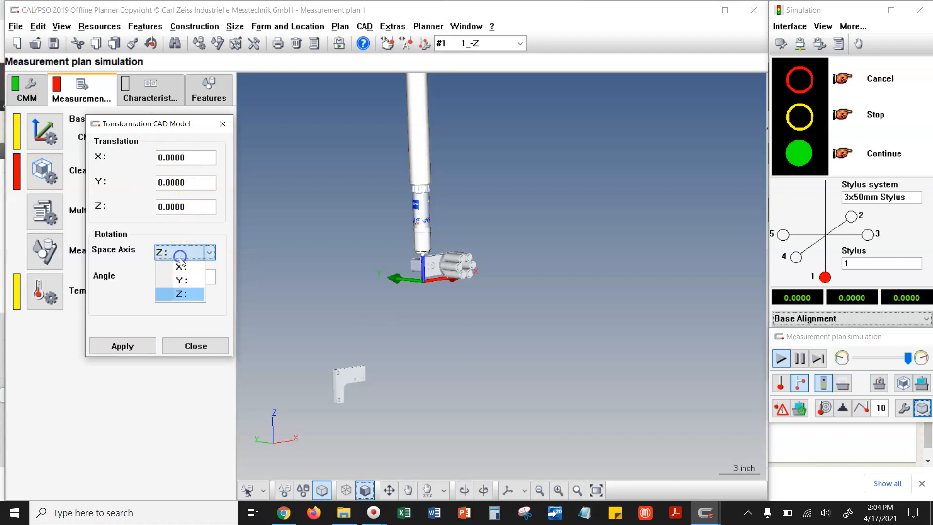
left_click(154, 319)
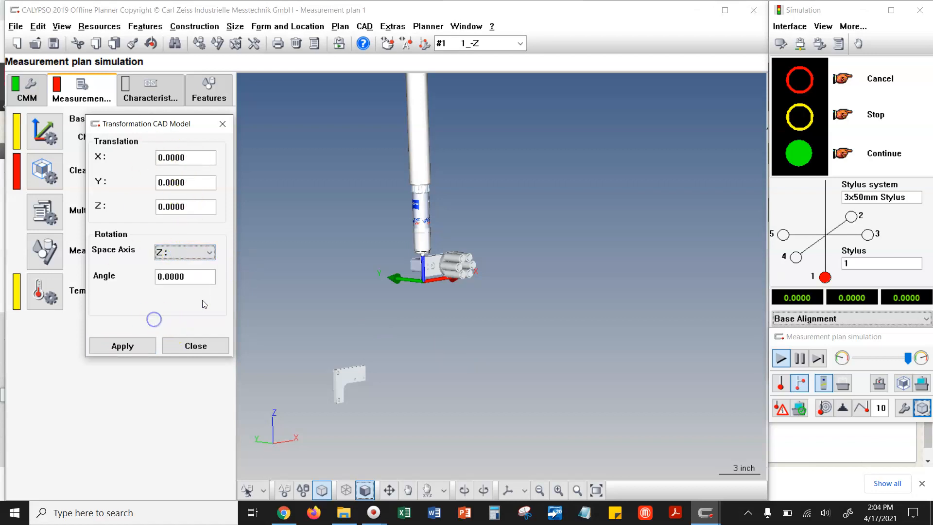
left_click(229, 124)
- Close all open measurement plans and create a new measurement plan
left_click(20, 28)
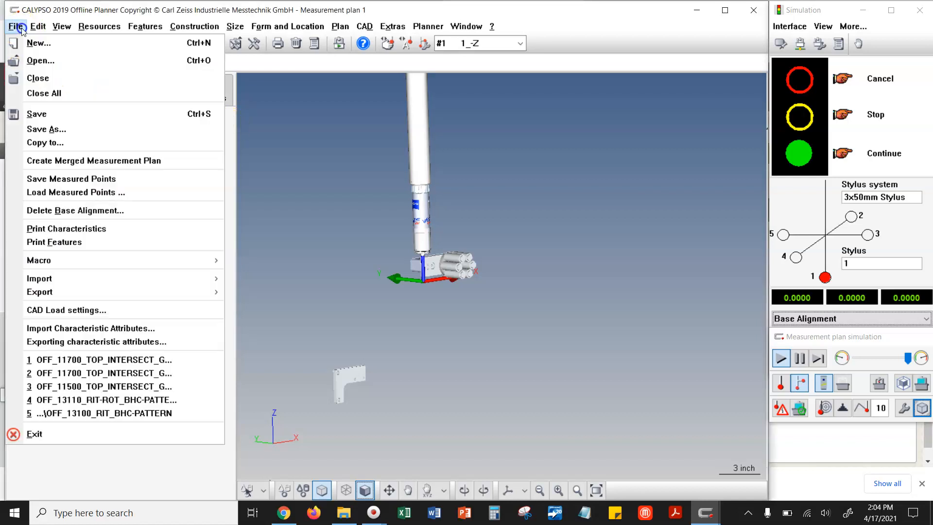
left_click(45, 92)
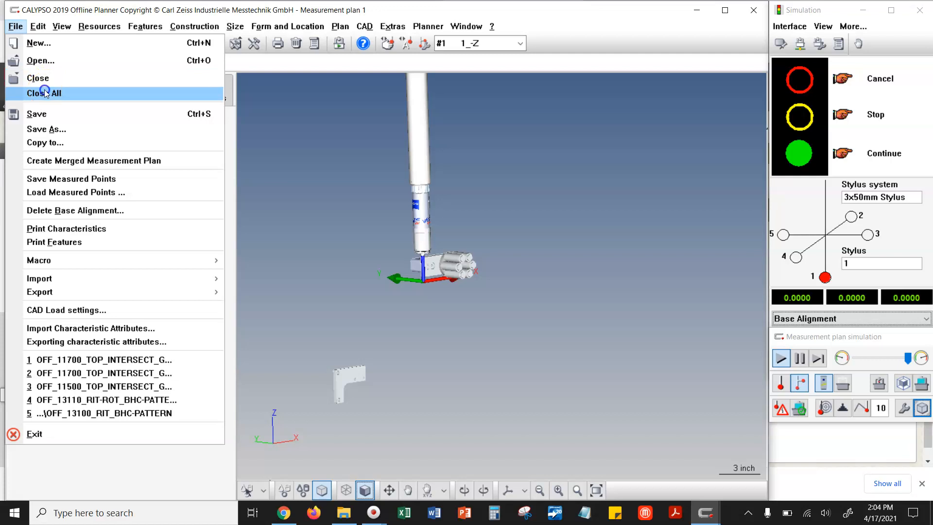
left_click(103, 102)
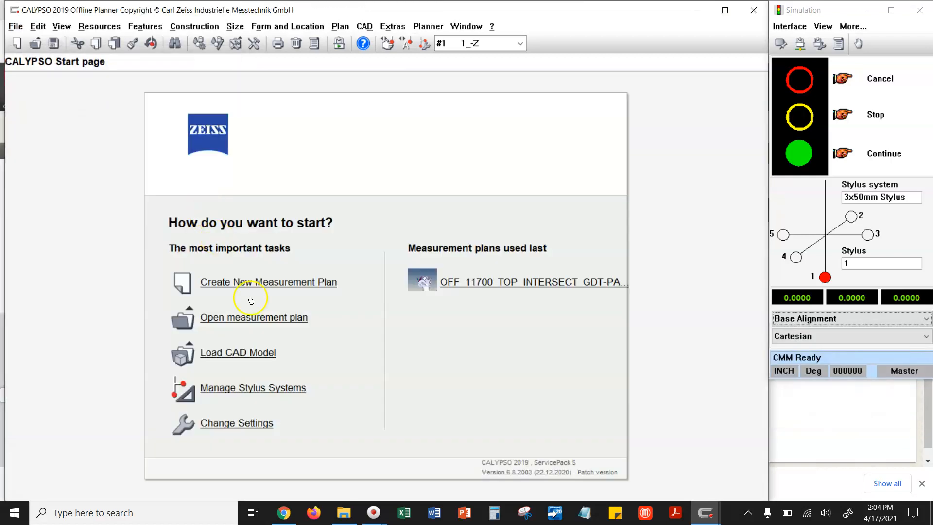
left_click(254, 283)
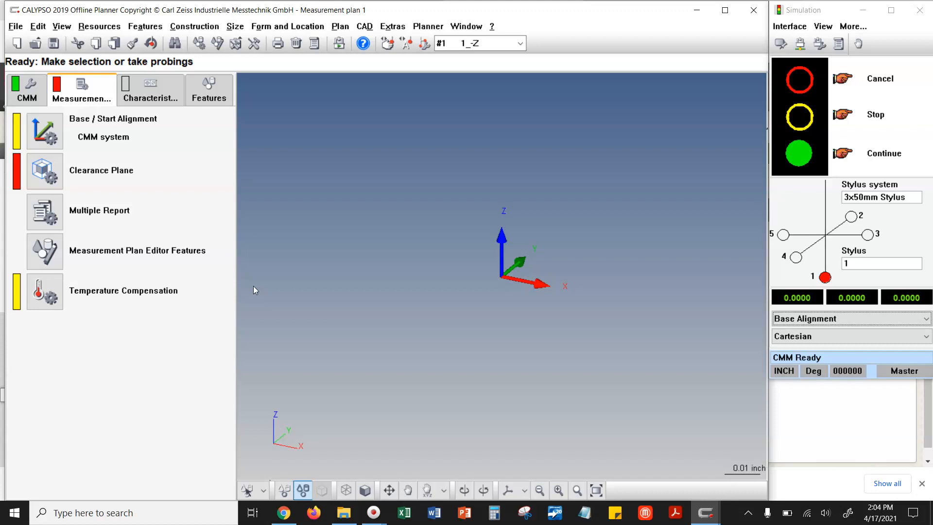
- Switch to the browser, check the Air Motor Assembly.STEP attachment on the Air Motor course page, and return to CALYPSO
left_click(366, 27)
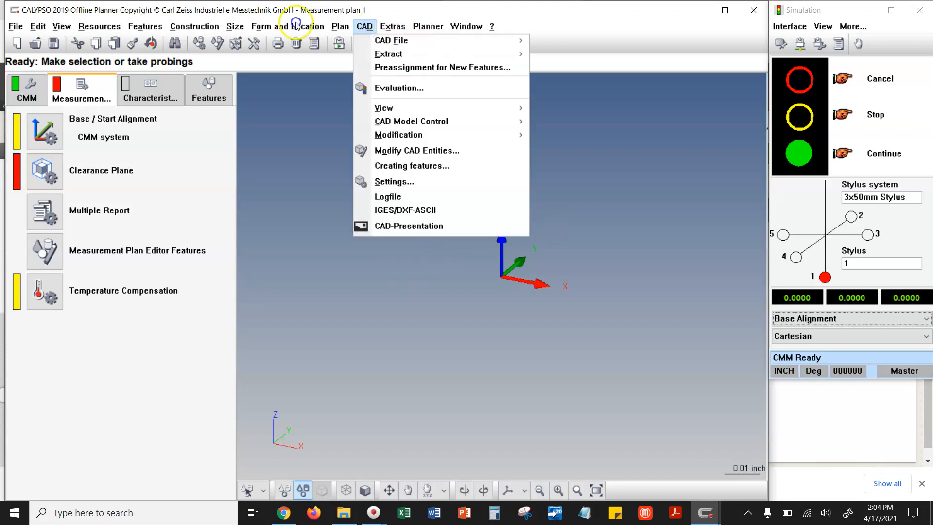
left_click(285, 515)
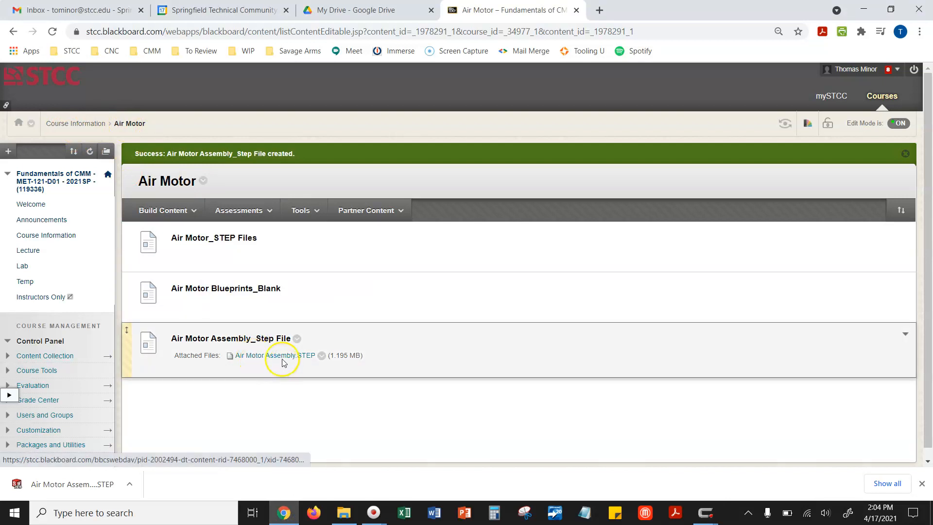
left_click(863, 10)
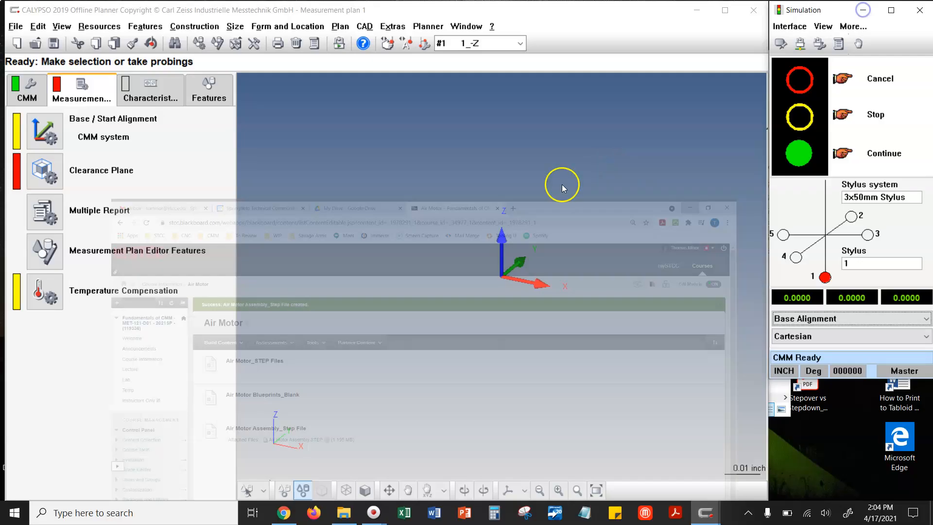
- Import Air Motor Assembly.STEP from the Downloads folder as the CAD file and display the model shaded
left_click(365, 26)
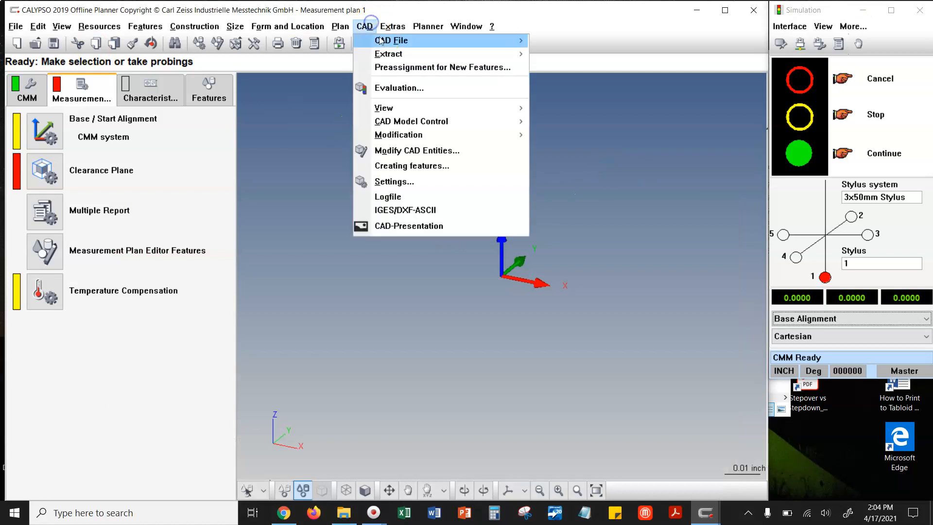
mouse_move(480, 43)
left_click(554, 41)
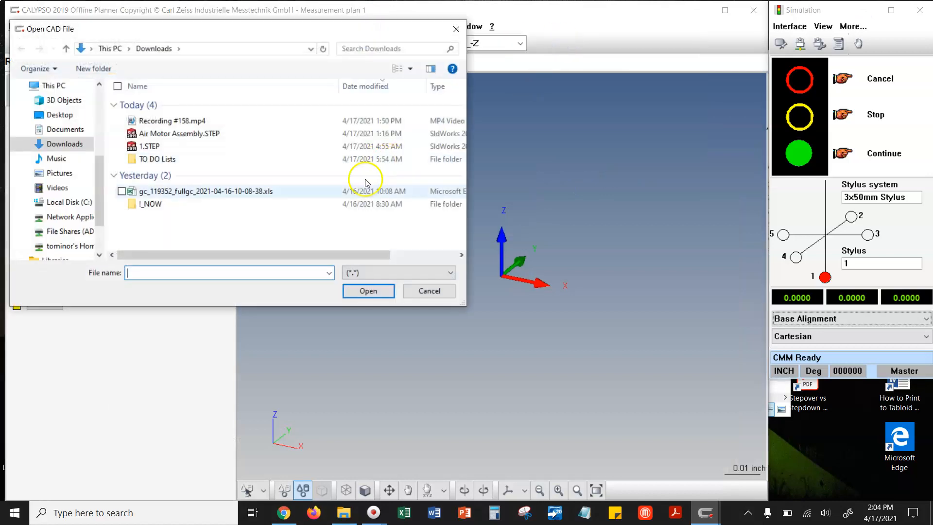
left_click(407, 278)
left_click(364, 382)
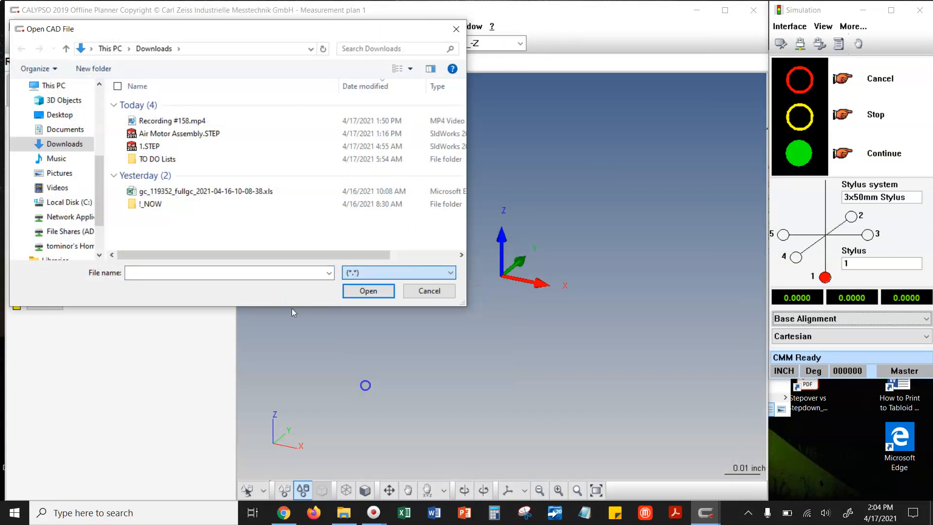
left_click(214, 134)
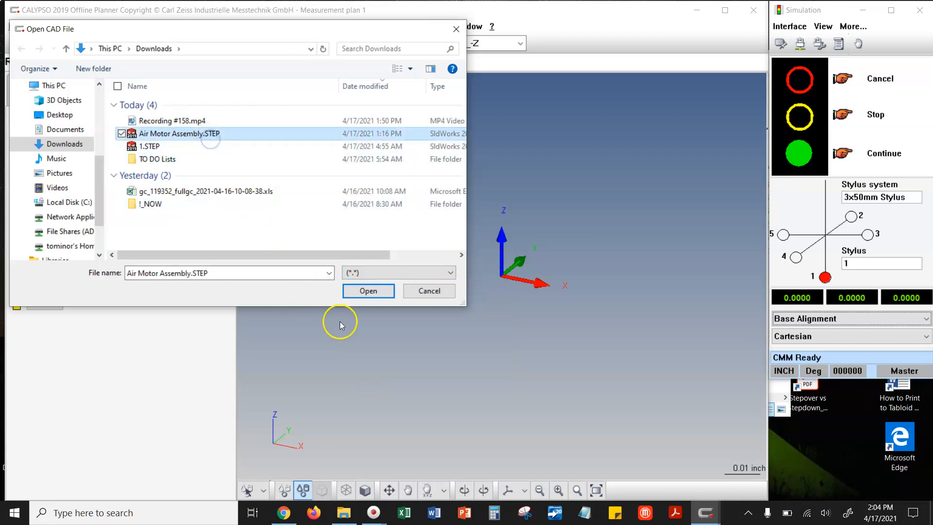
left_click(360, 292)
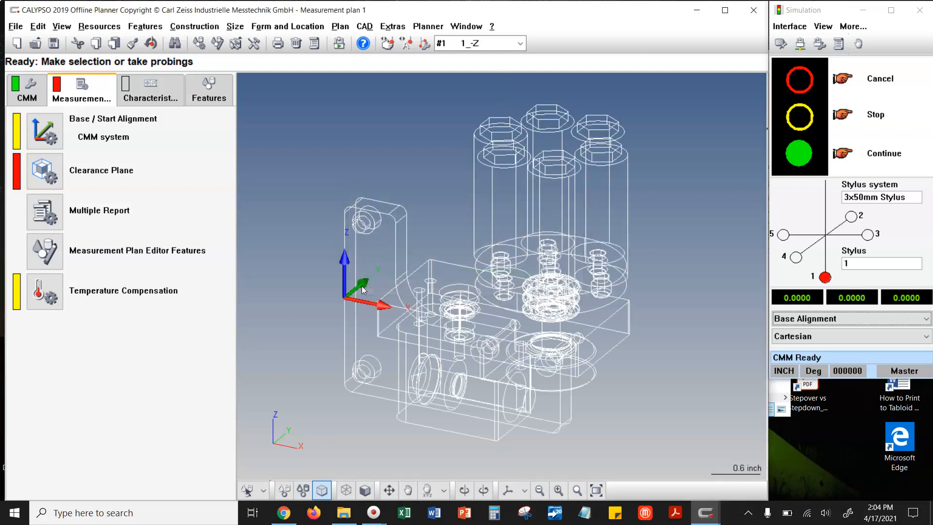
left_click(365, 490)
- Start the measurement plan simulation and move its control window below the Base Alignment selector, clear of the model view
left_click(421, 29)
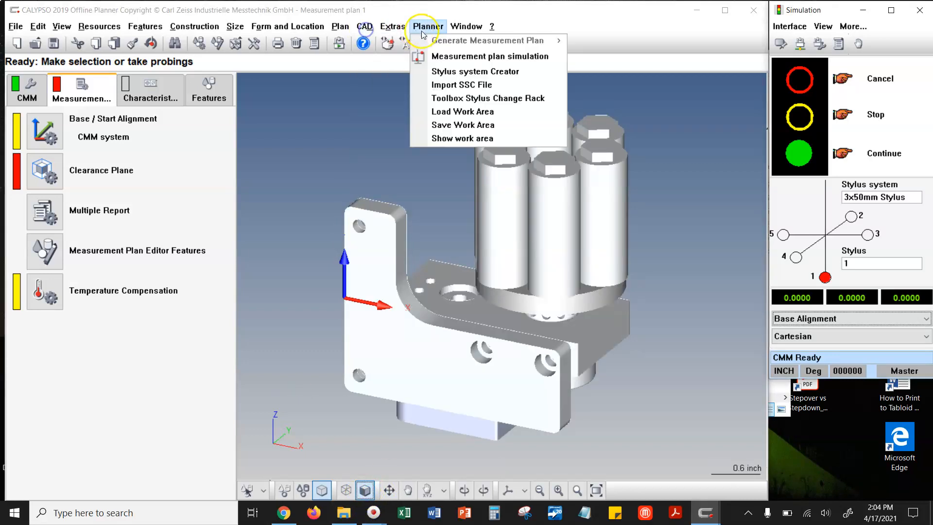
left_click(440, 53)
left_click_drag(443, 206, 863, 343)
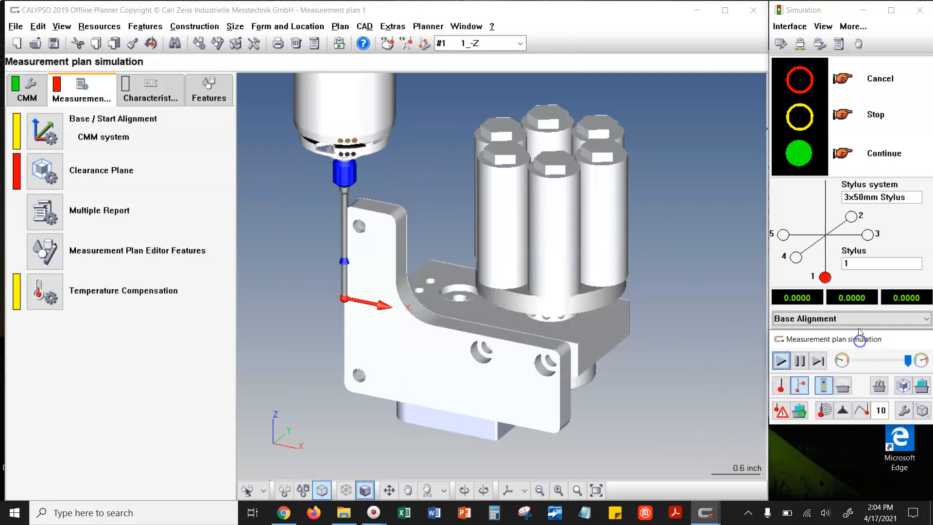
left_click(859, 322)
left_click(845, 351)
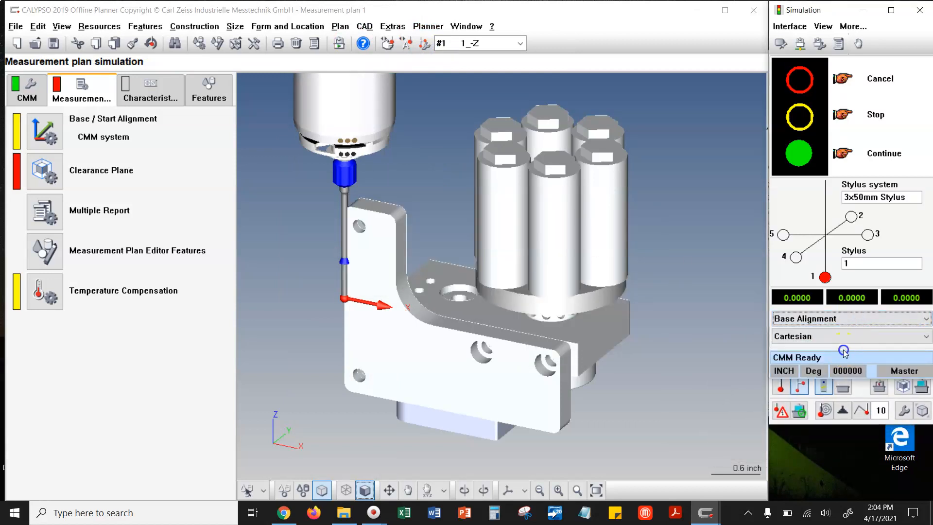
left_click(853, 422)
- Show the DuraMax machine around the air motor assembly in the measurement plan simulation
scroll(601, 323, "down", 1)
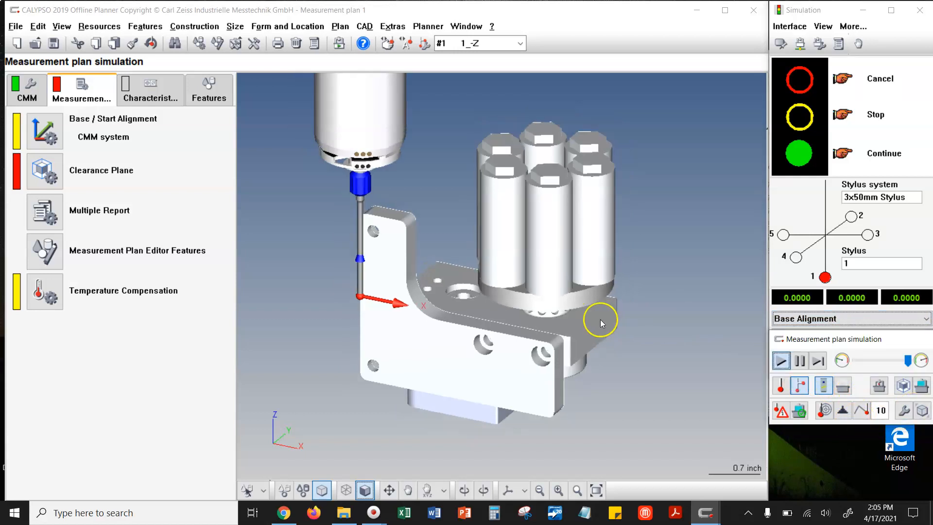
scroll(600, 323, "down", 2)
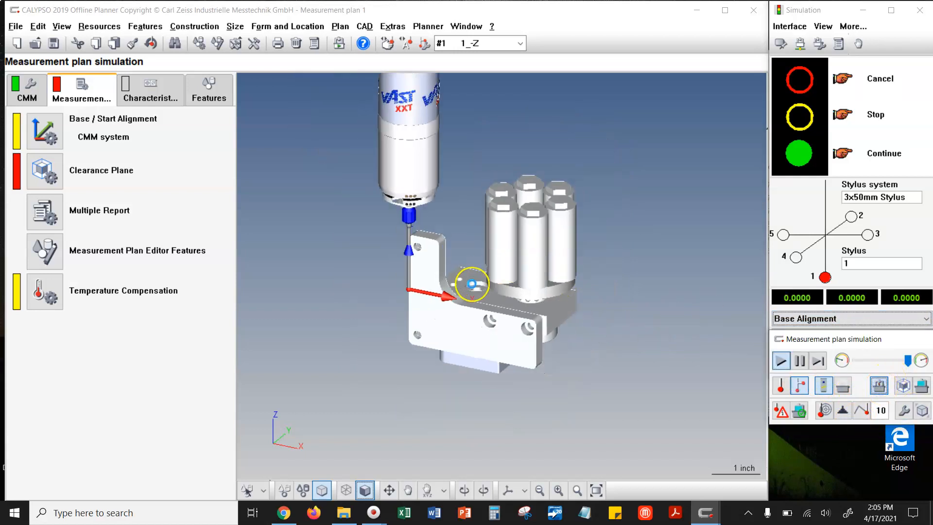
scroll(465, 224, "down", 6)
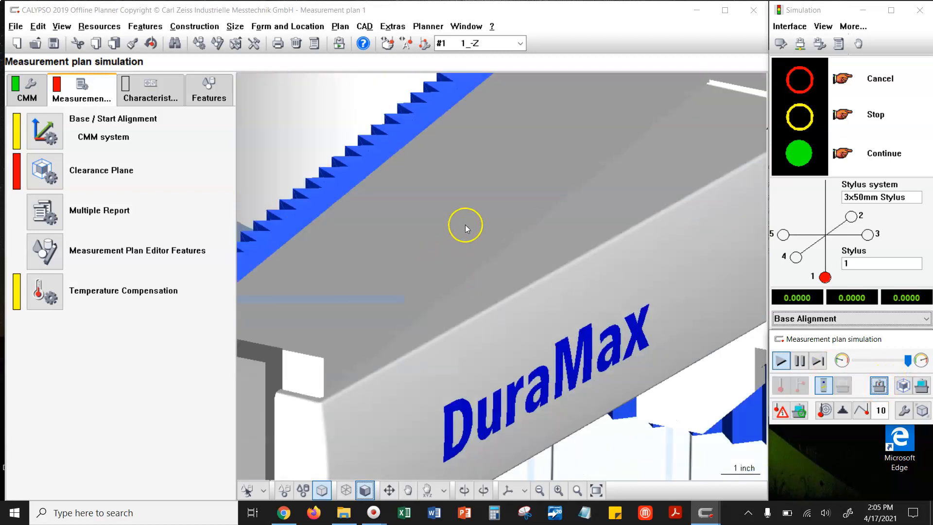
- Examine where the air motor assembly sits relative to the machine's probe head, arm and table
scroll(474, 303, "down", 3)
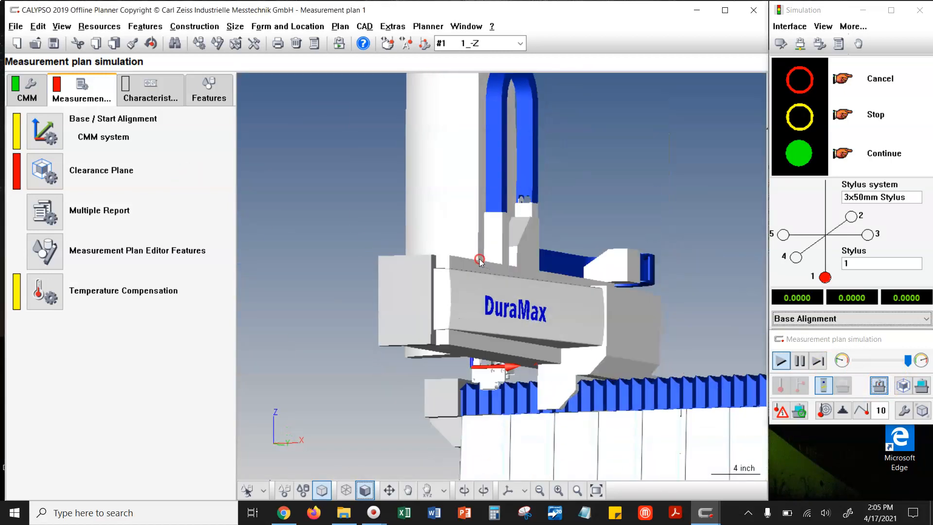
scroll(356, 279, "down", 1)
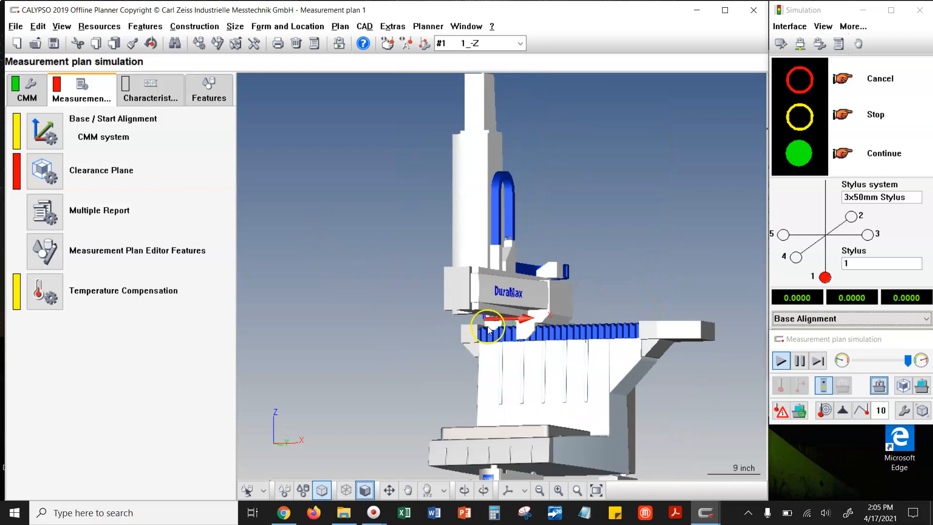
middle_click_drag(462, 335, 575, 358)
scroll(456, 311, "up", 5)
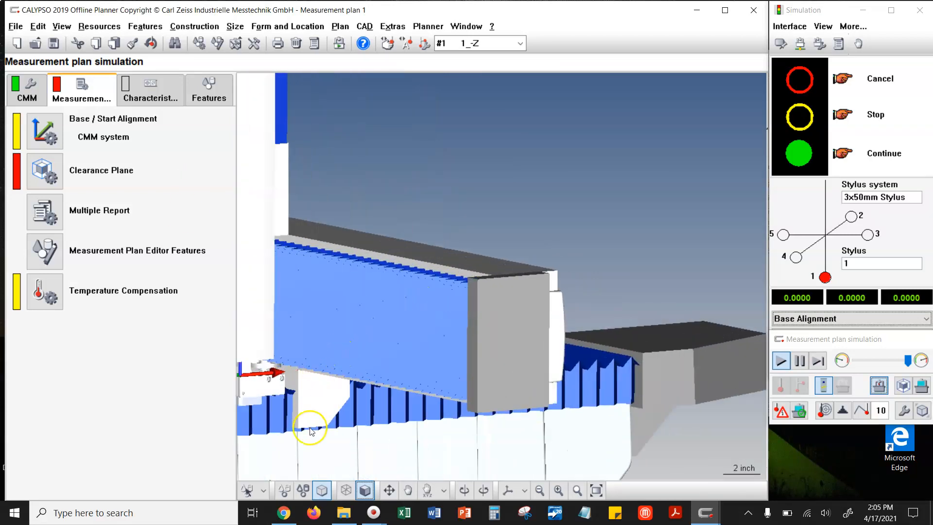
scroll(448, 389, "up", 2)
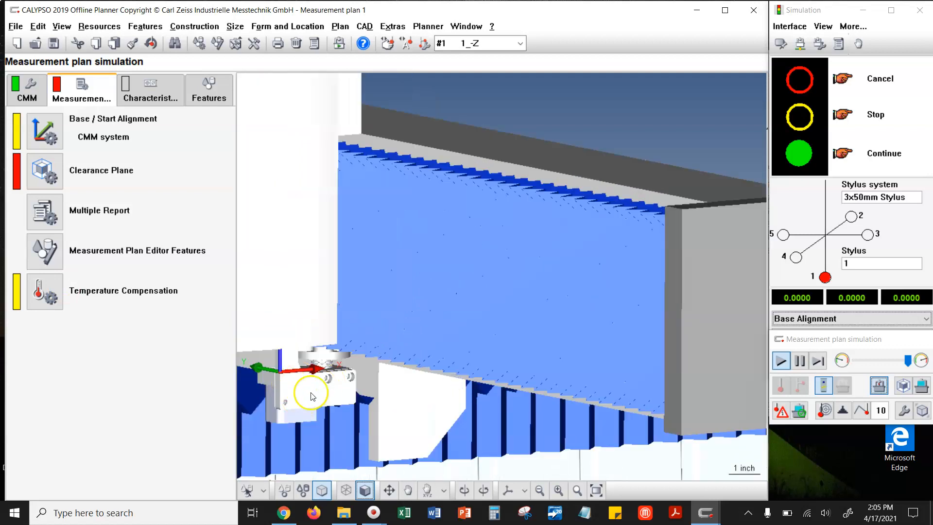
middle_click_drag(399, 443, 333, 438)
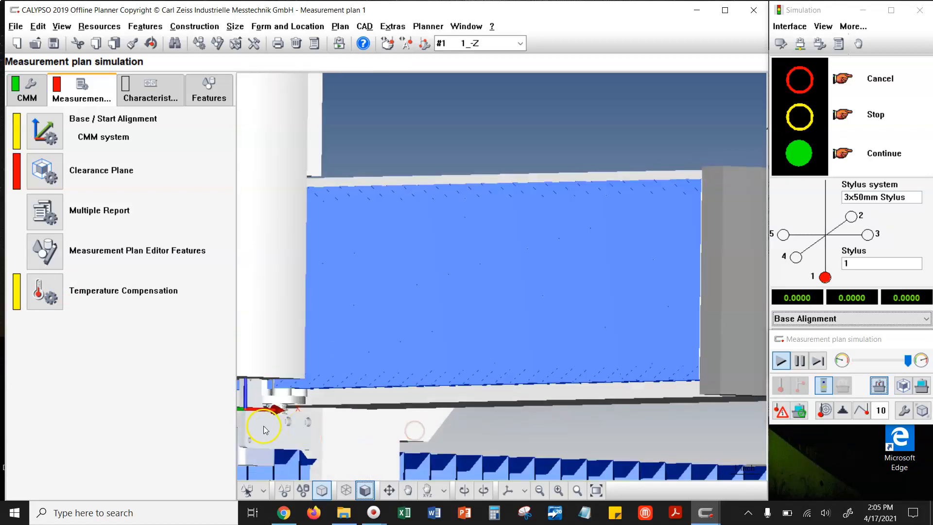
scroll(413, 180, "down", 6)
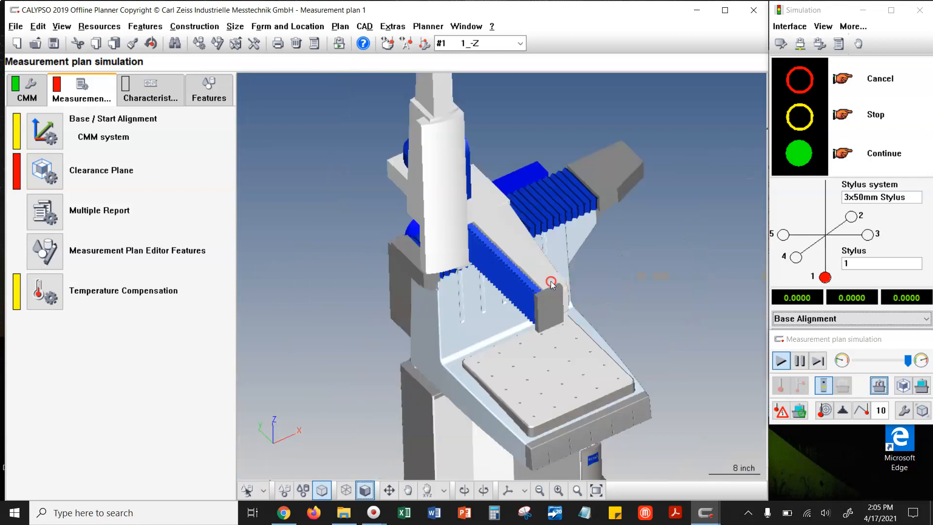
middle_click_drag(547, 356, 552, 333)
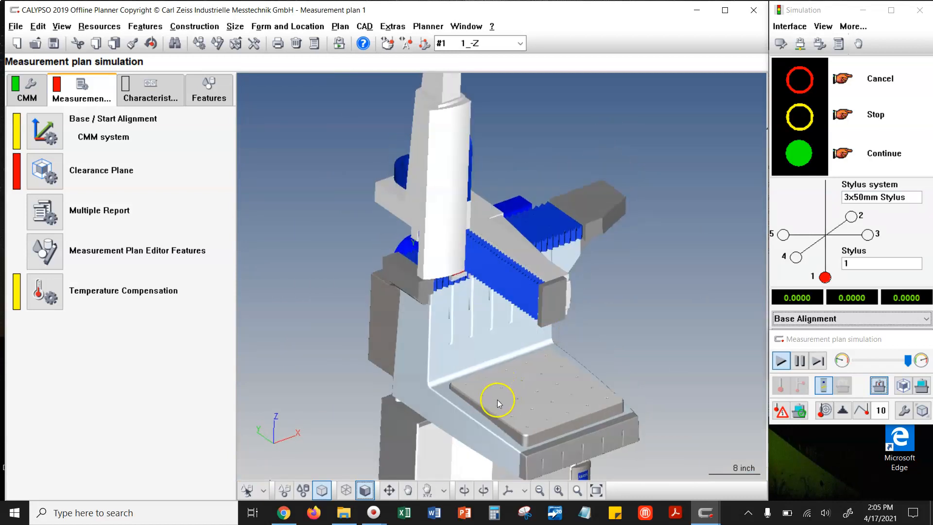
- Rotate the air motor assembly CAD model by 90 degrees about the X space axis with CAD Model Transformation
left_click(922, 412)
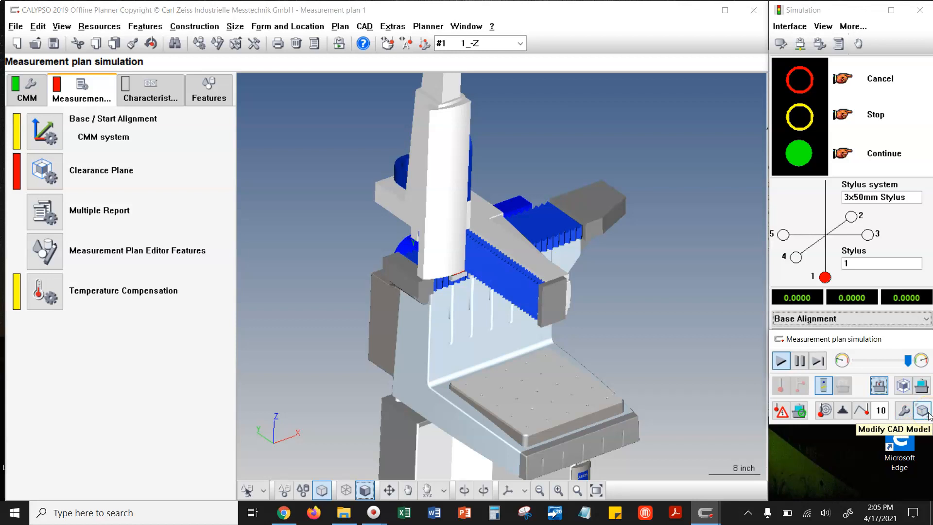
left_click(364, 26)
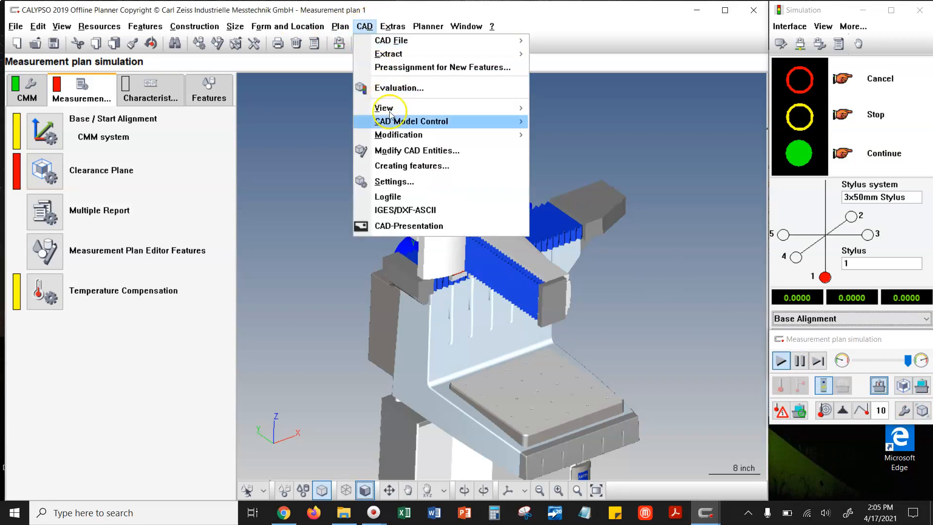
mouse_move(398, 136)
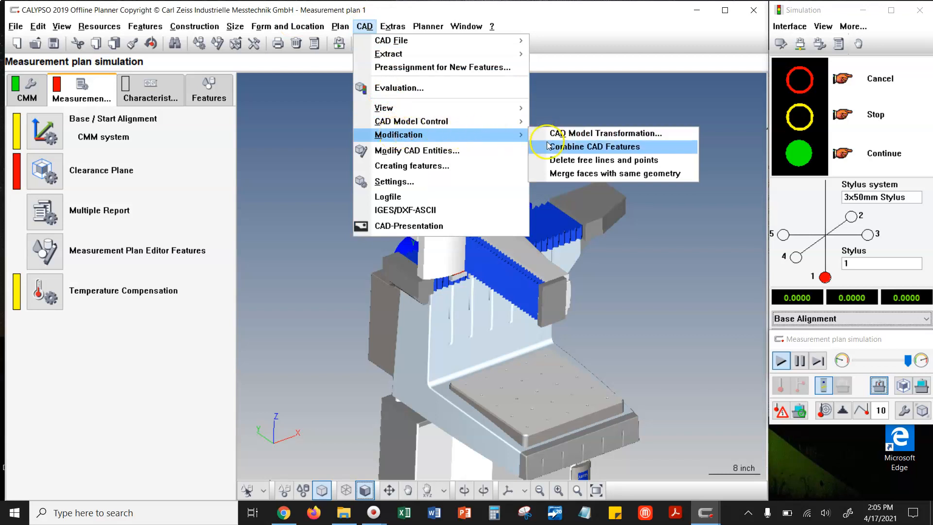
left_click(591, 135)
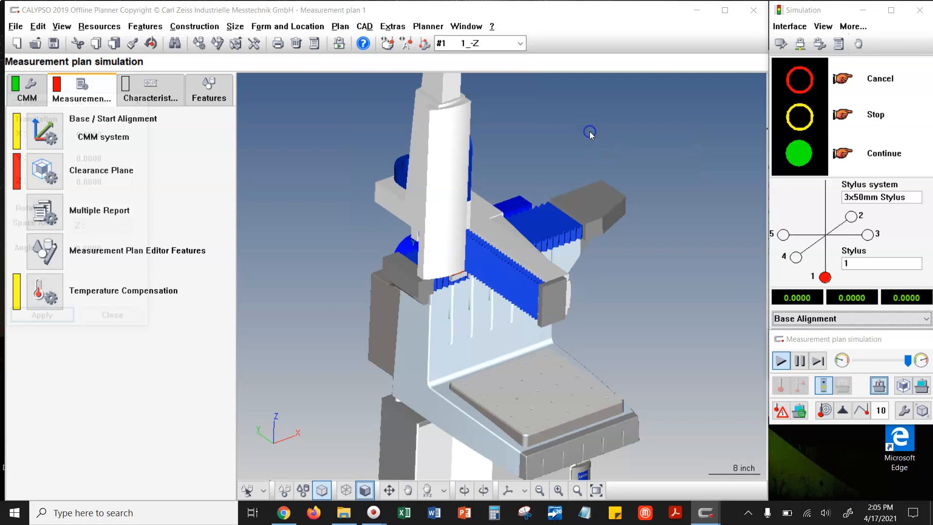
scroll(460, 271, "up", 5)
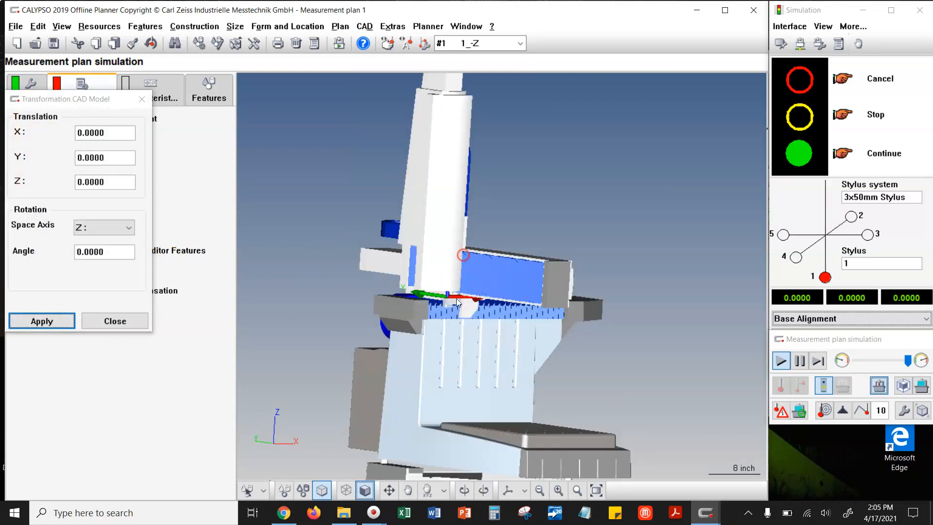
middle_click_drag(426, 330, 430, 320)
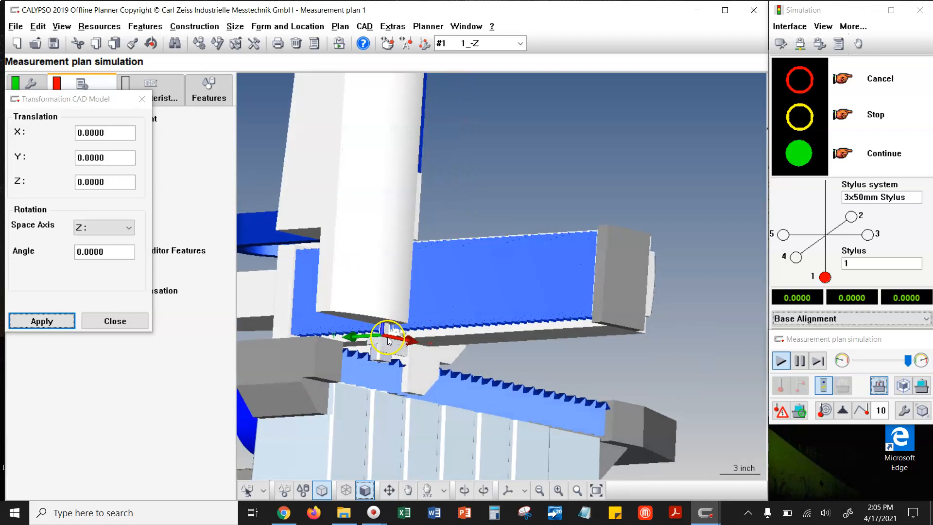
left_click(117, 227)
left_click(108, 244)
double_click(100, 251)
type("90")
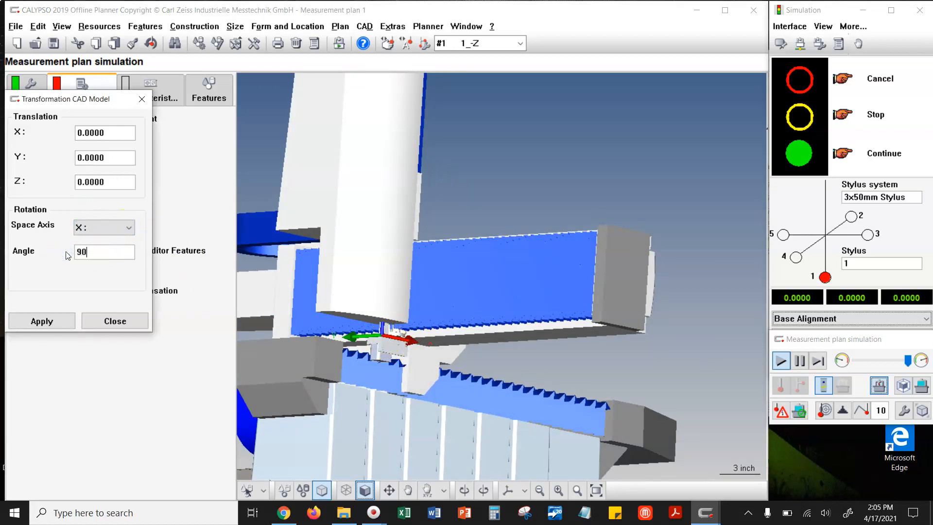
left_click(58, 319)
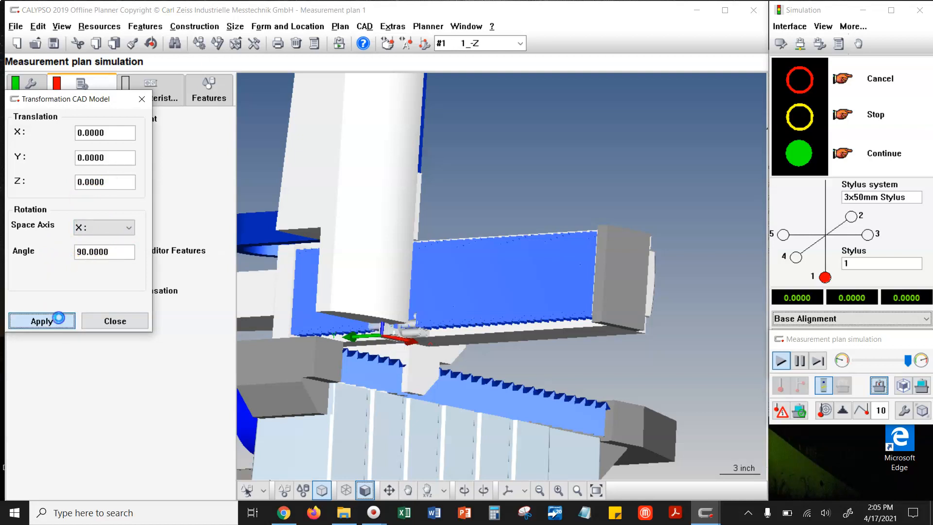
- Examine the rotated assembly's orientation relative to the coordinate axes and the machine arm
scroll(384, 340, "up", 3)
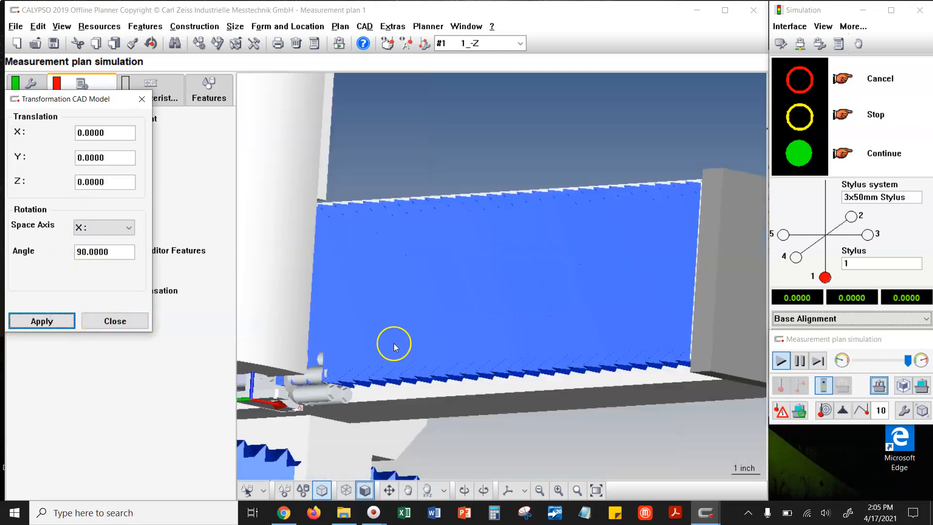
left_click_drag(368, 397, 350, 390)
scroll(331, 321, "down", 2)
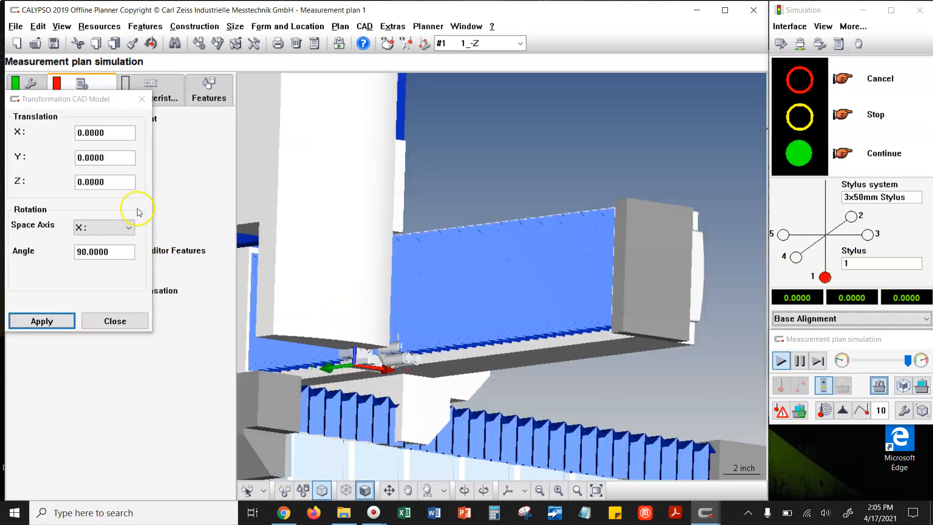
scroll(442, 277, "down", 3)
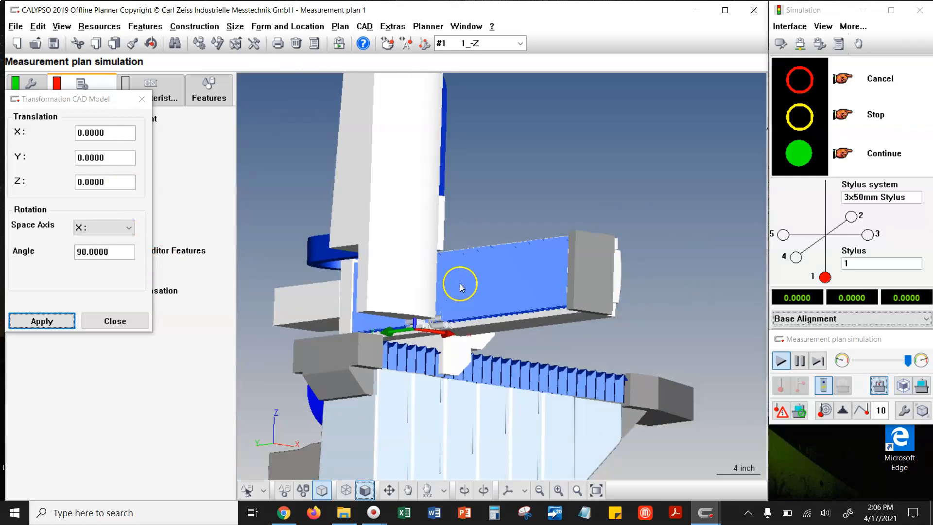
scroll(474, 306, "down", 1)
middle_click_drag(477, 309, 473, 306)
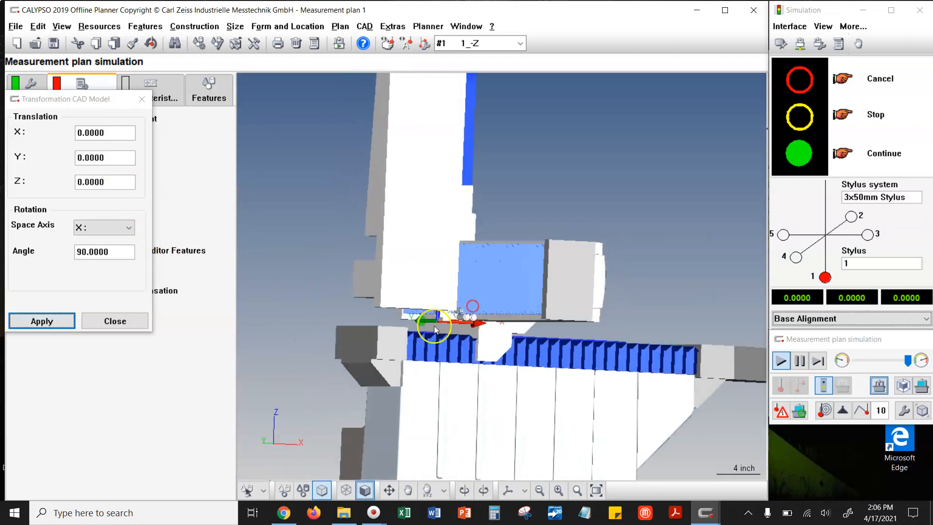
scroll(434, 329, "up", 1)
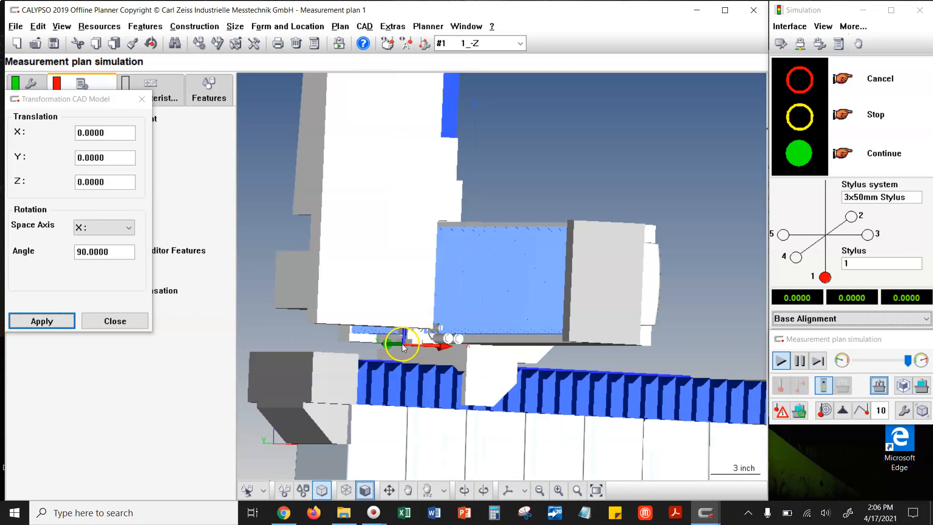
scroll(402, 343, "up", 4)
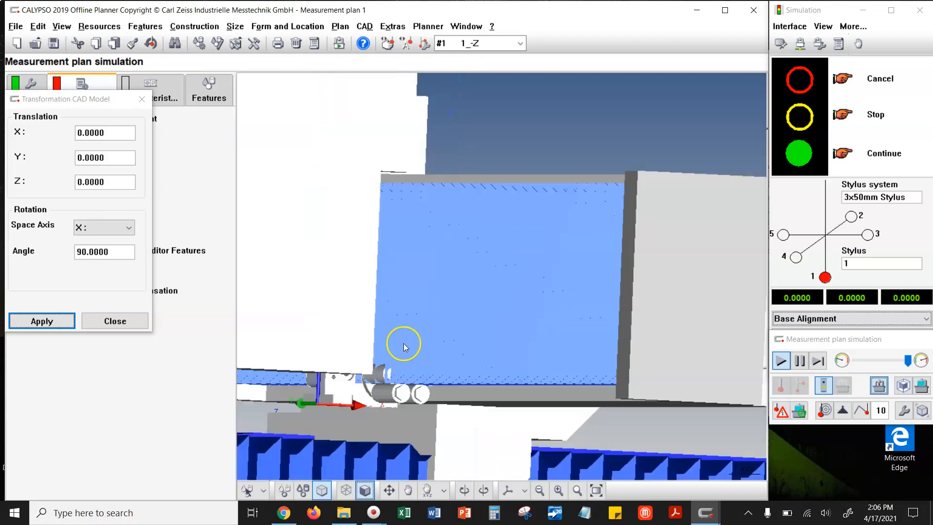
- Hide the full CMM in the simulation and show the base plate with the probe and the air motor assembly
middle_click_drag(305, 309, 589, 268)
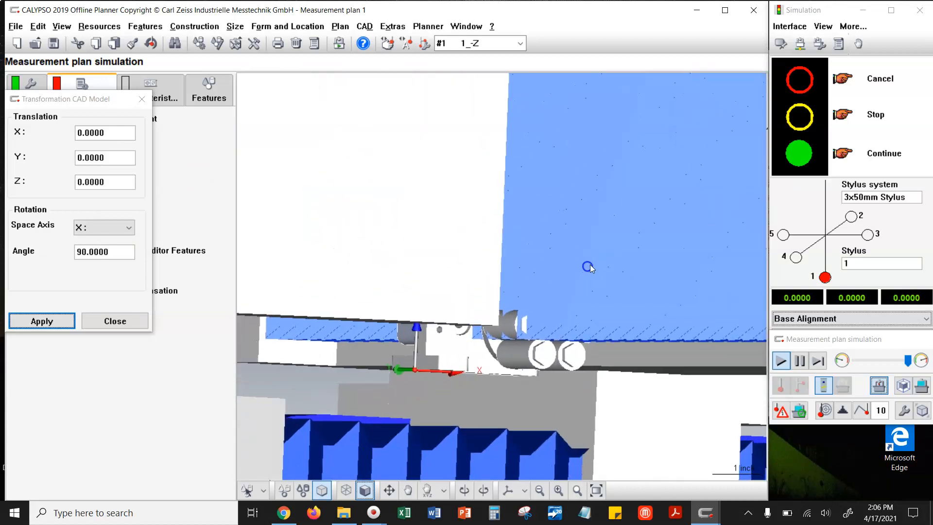
left_click(893, 391)
scroll(444, 374, "up", 4)
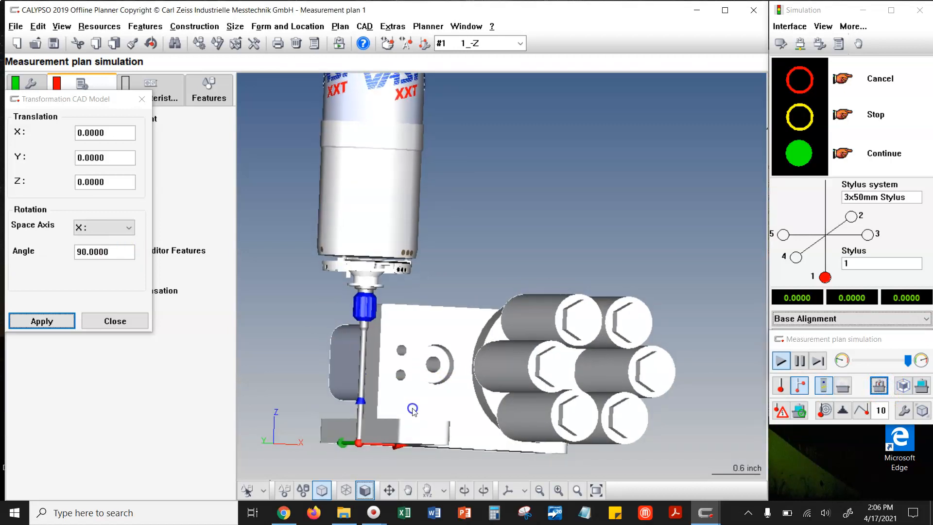
scroll(444, 358, "down", 3)
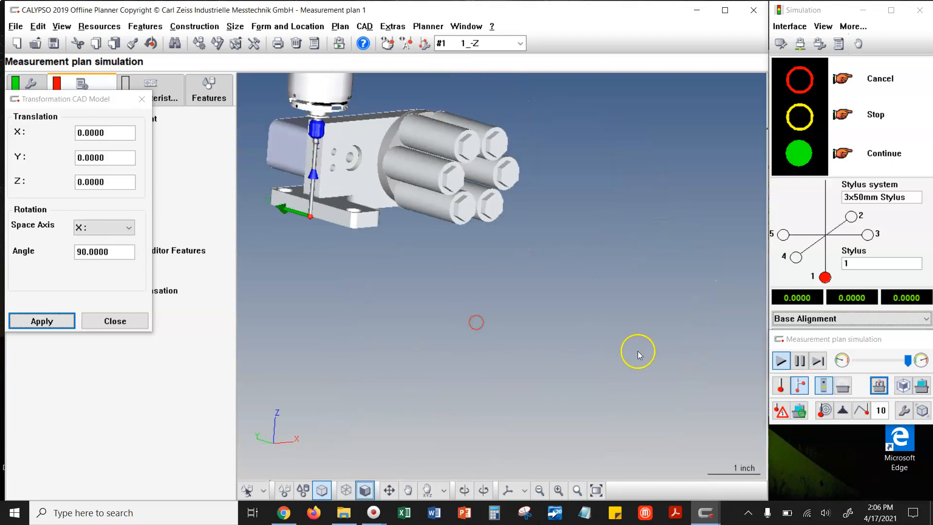
scroll(638, 351, "down", 1)
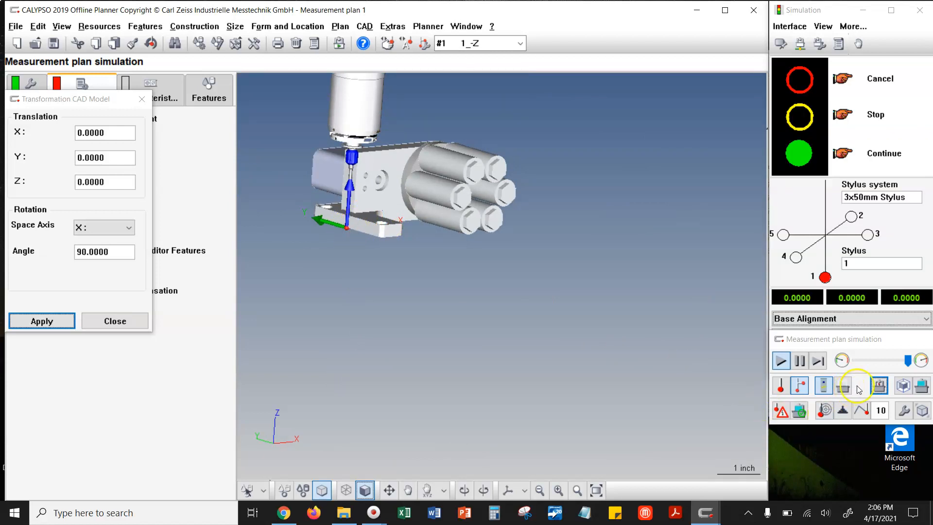
left_click(878, 385)
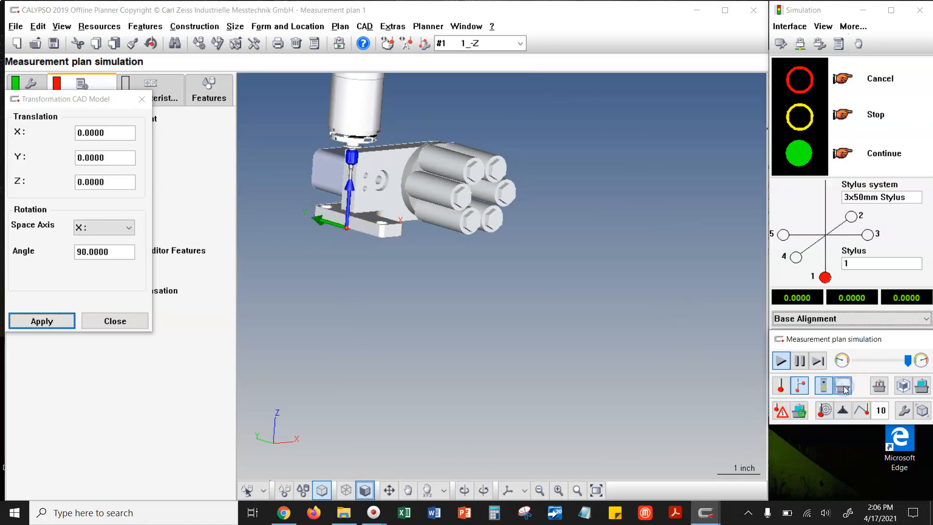
left_click(783, 362)
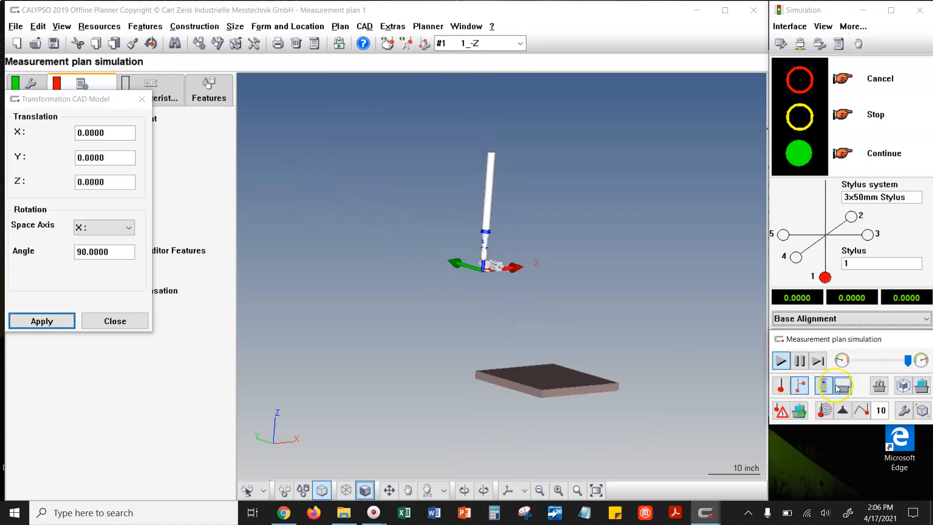
- Move the probe with CMM Operation in the machine system to about X 10.0394, Y -10.0394 and Z -18.5039
left_click(843, 407)
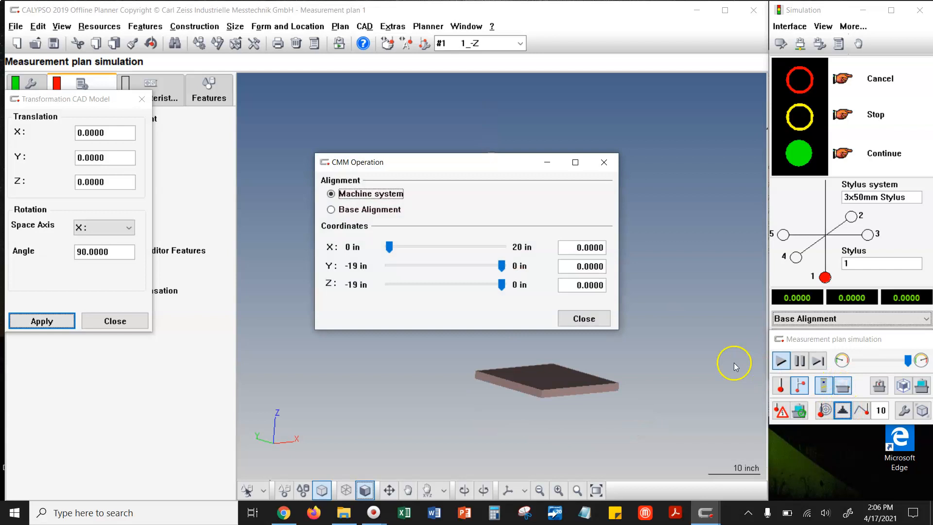
left_click_drag(466, 164, 243, 286)
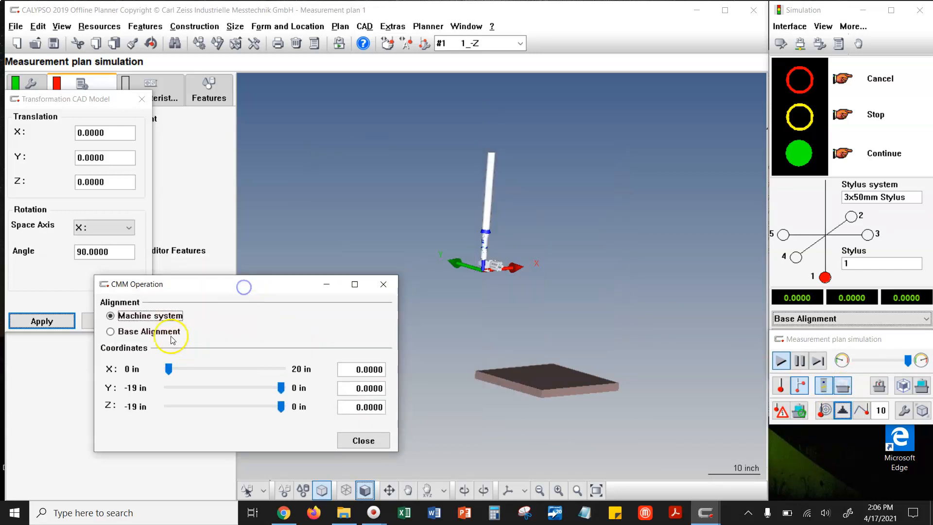
left_click(200, 370)
left_click_drag(201, 369, 226, 369)
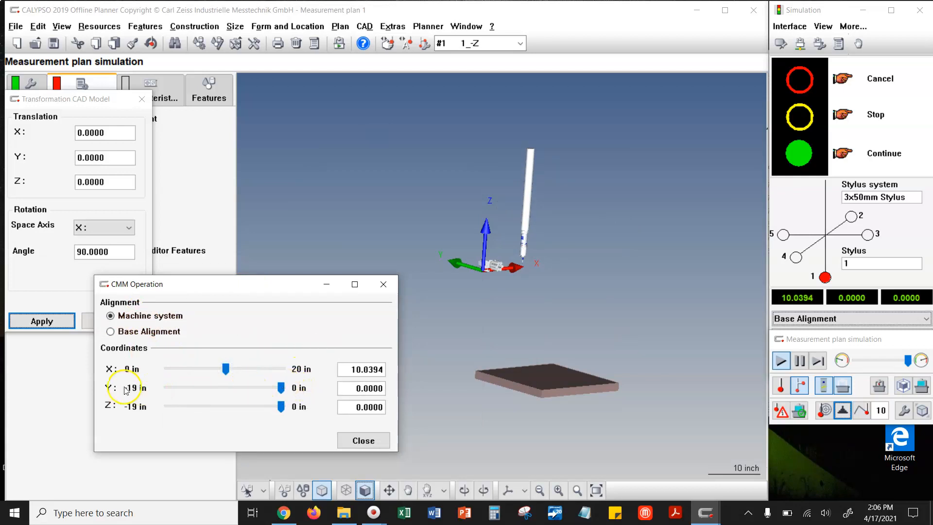
left_click_drag(281, 387, 224, 388)
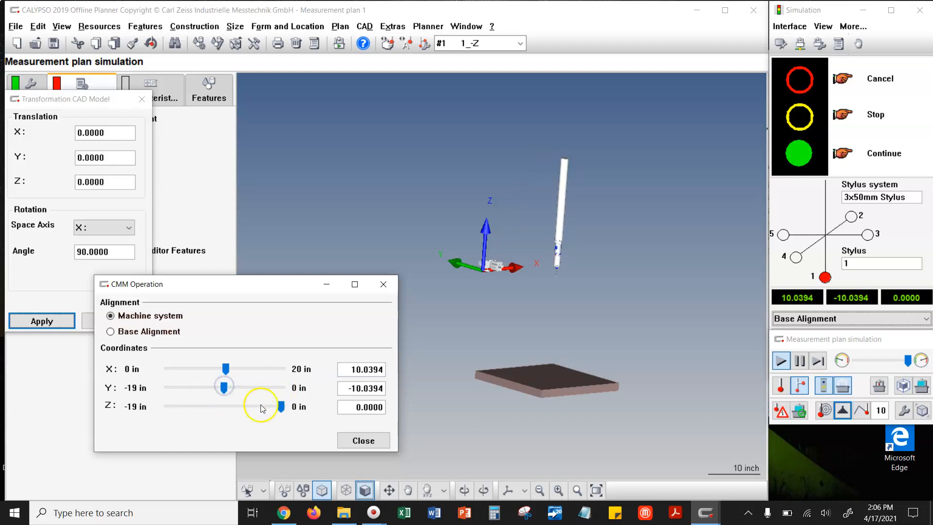
left_click_drag(280, 407, 176, 405)
- Lower the probe to Z -19.6850 at the base plate's surface, check its machine coordinates and close CMM Operation
right_click_drag(604, 399, 588, 390)
left_click(526, 487)
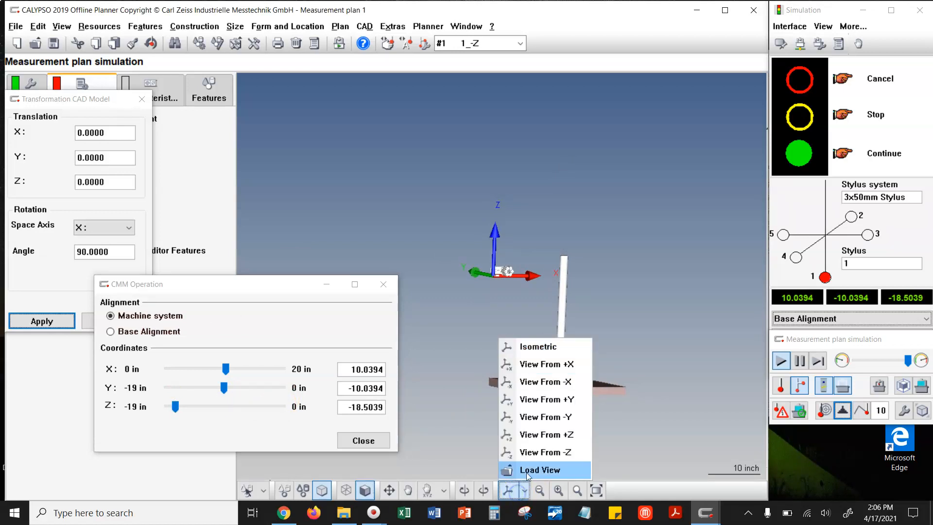
left_click(550, 418)
scroll(581, 386, "up", 5)
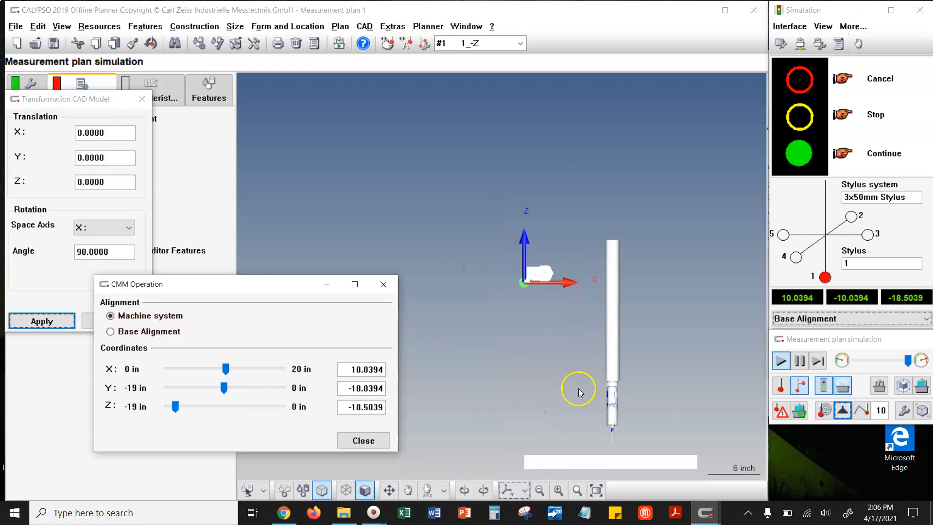
middle_click_drag(490, 243, 483, 233)
scroll(605, 417, "up", 4)
middle_click_drag(606, 412, 454, 192)
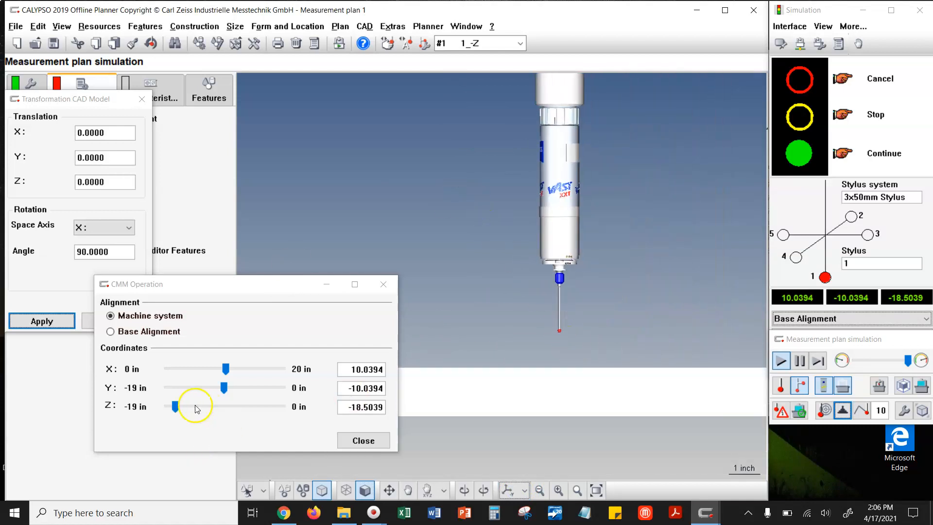
left_click_drag(175, 406, 167, 409)
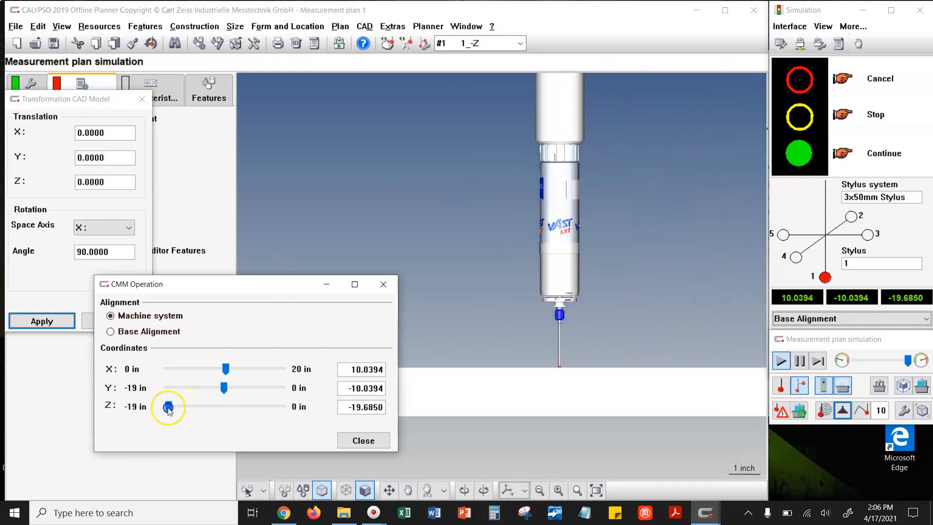
left_click(354, 409)
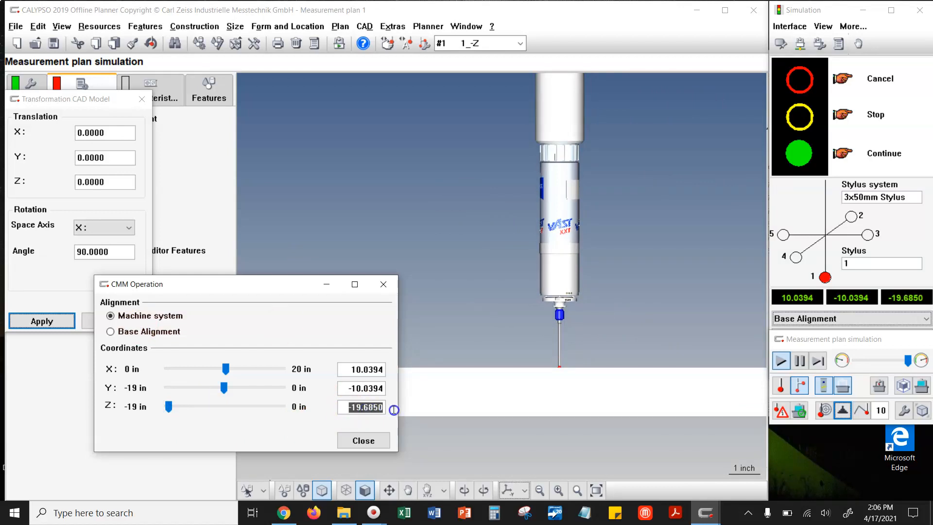
left_click_drag(353, 369, 369, 406)
left_click(383, 284)
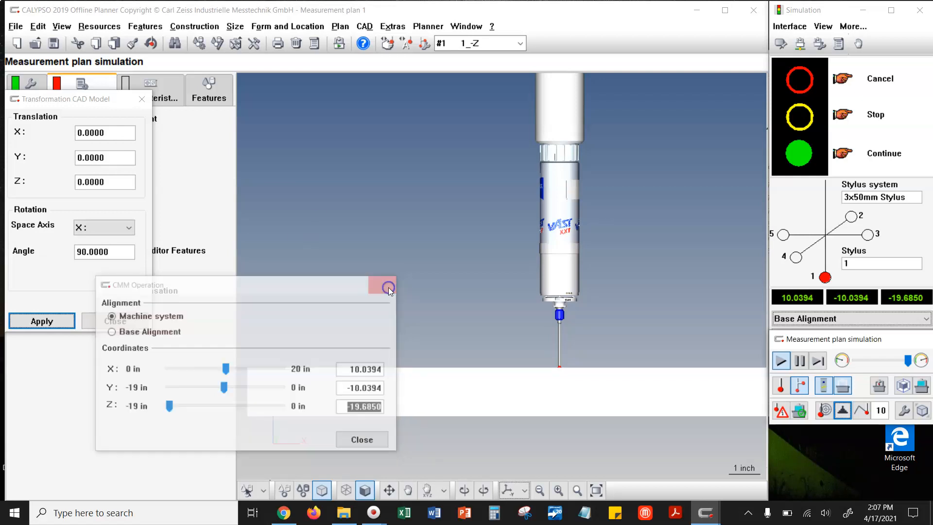
- Translate the assembly CAD model by X 10, Y -10 and Z -19.6850 with a rotation angle of 0
left_click(94, 132)
left_click_drag(106, 133, 58, 136)
type("10")
key("Tab")
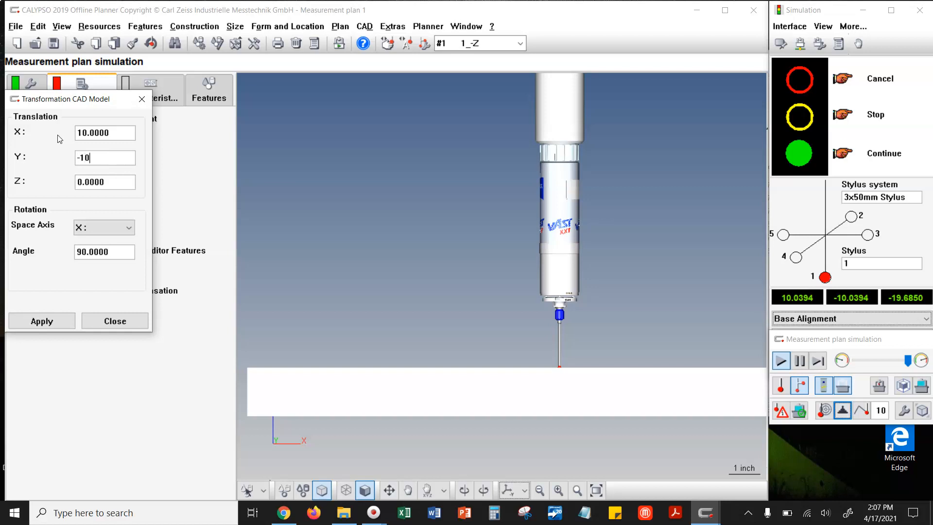
key("Tab")
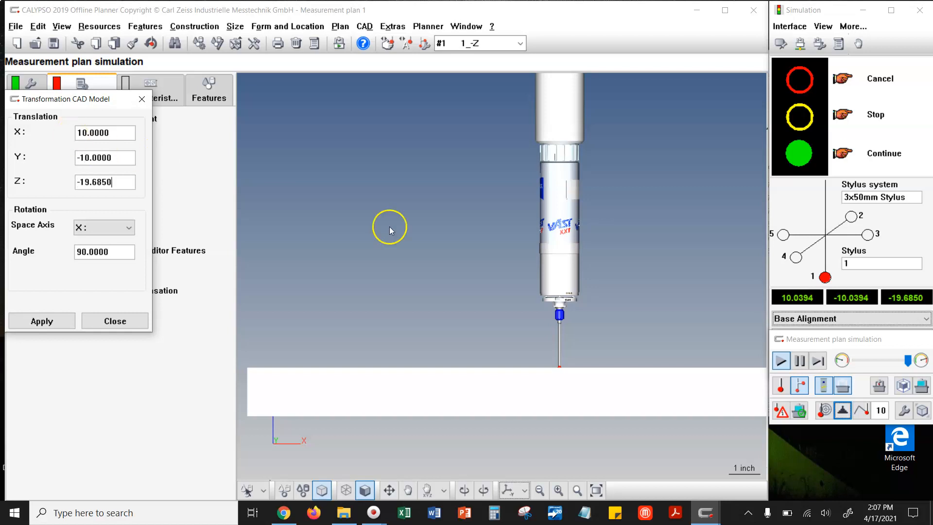
scroll(419, 305, "down", 8)
scroll(447, 279, "down", 4)
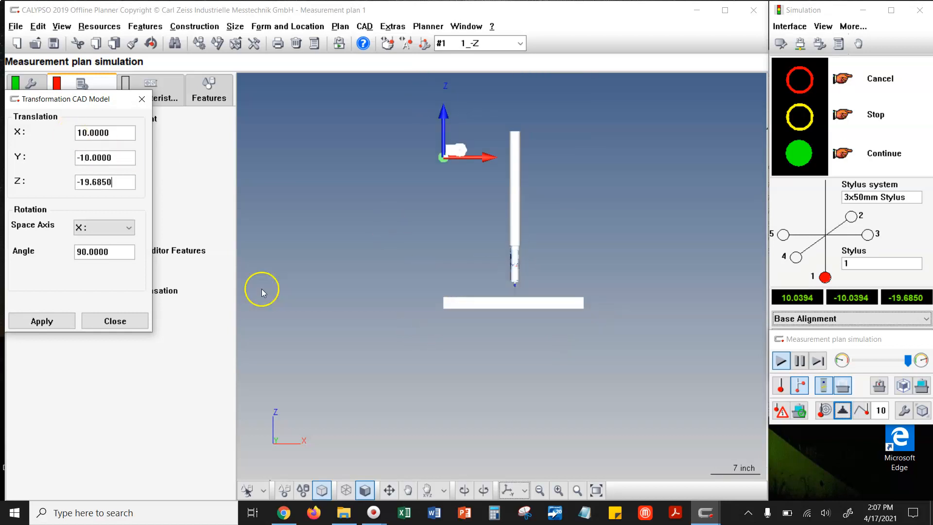
left_click_drag(368, 218, 372, 254)
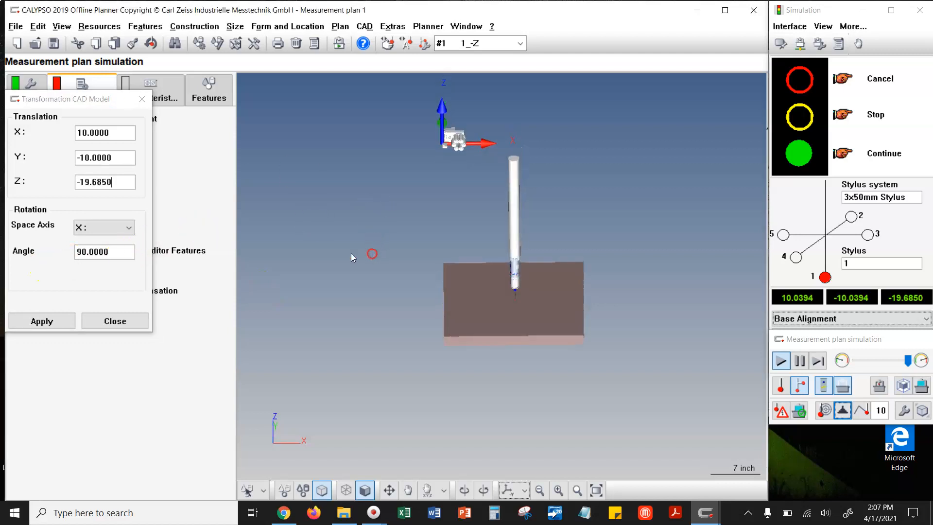
left_click(115, 251)
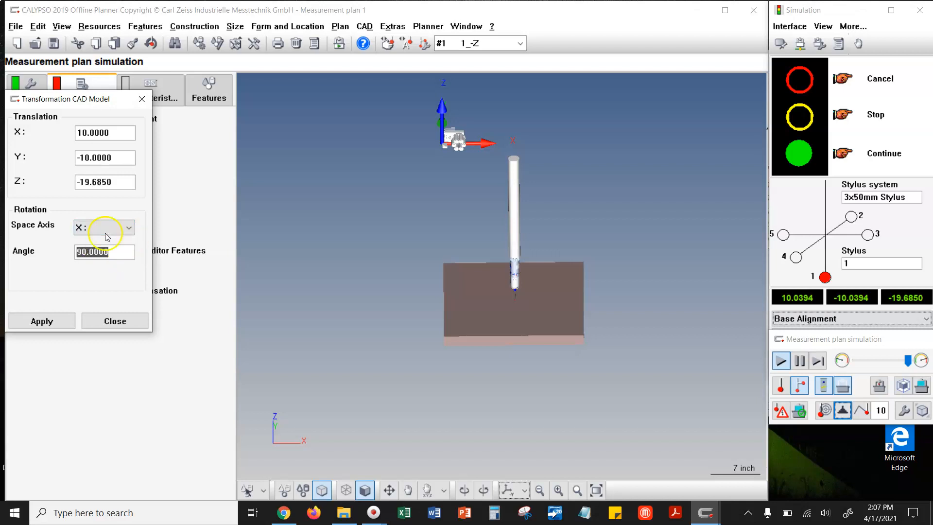
key("Tab")
left_click(57, 320)
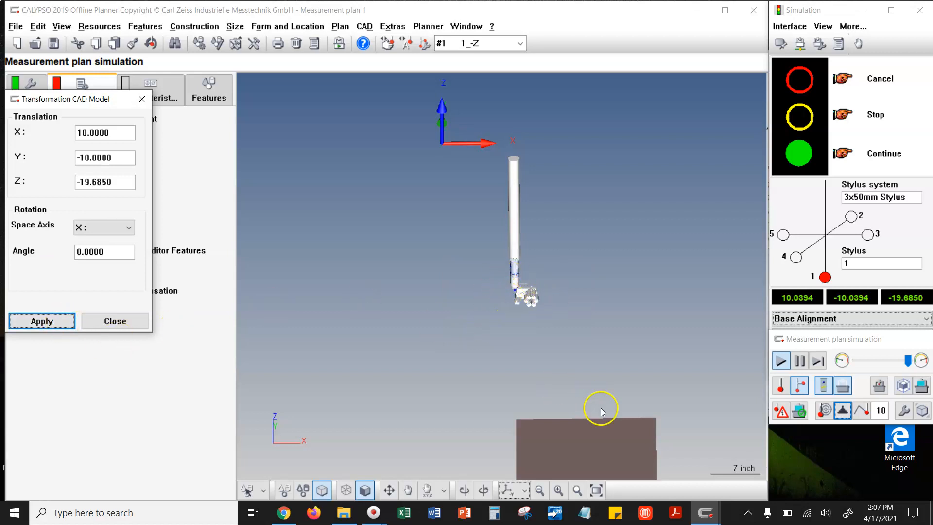
- Toggle the full CMM display on and off around the moved assembly and show the base plate beneath it
left_click(878, 390)
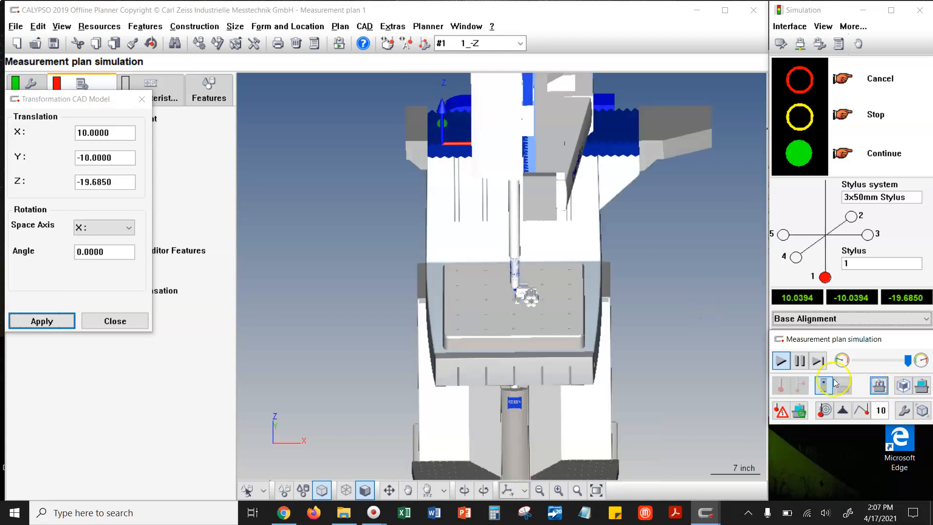
left_click(847, 388)
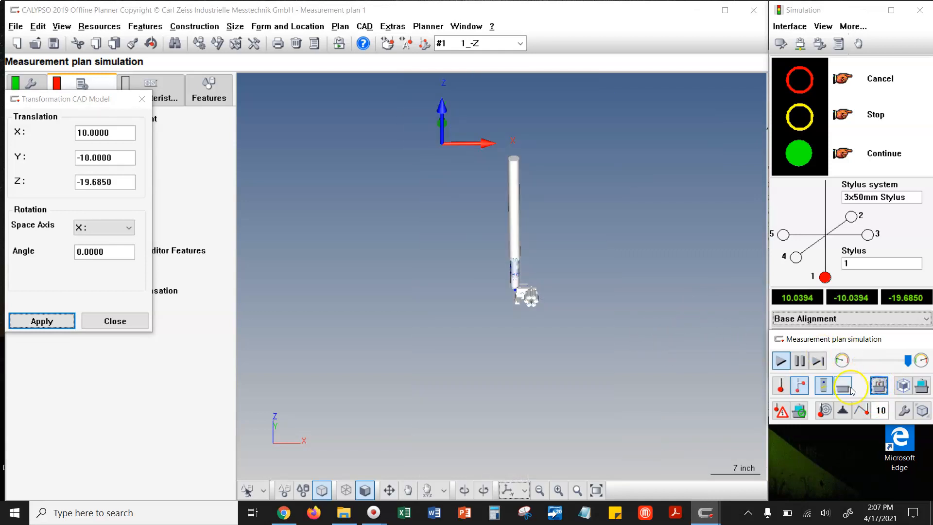
left_click(862, 389)
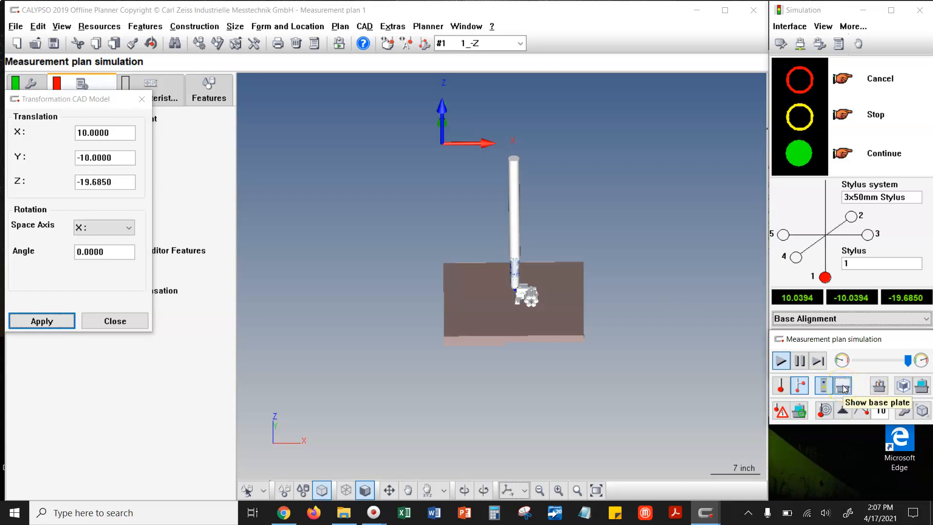
left_click(844, 388)
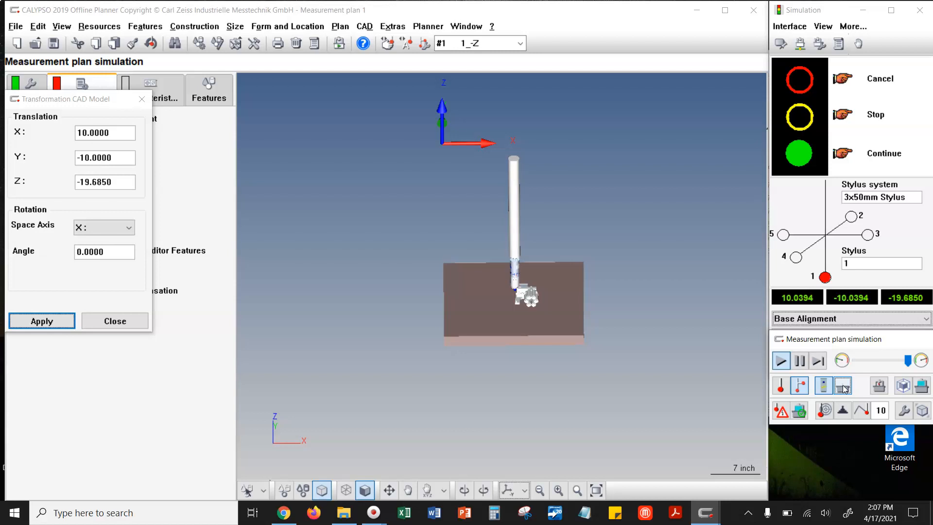
left_click(879, 387)
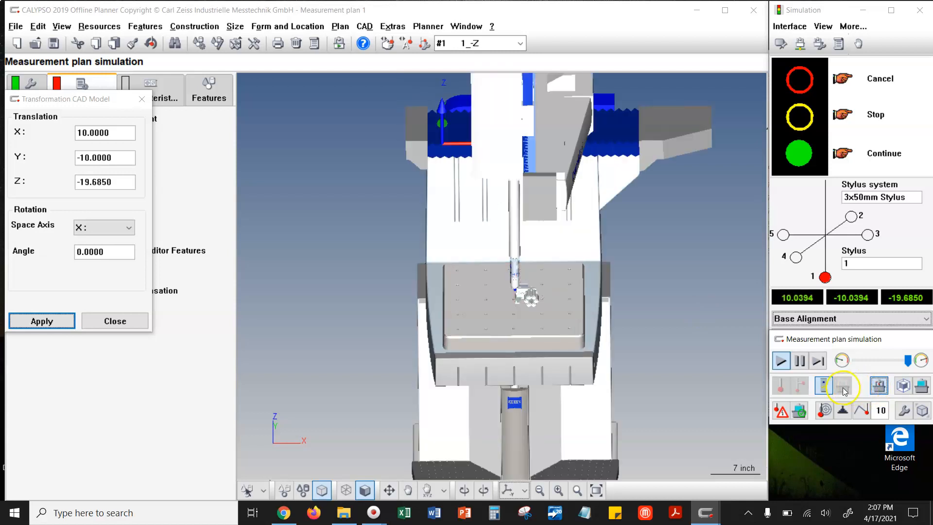
left_click(878, 388)
left_click(844, 388)
- Examine how the air motor assembly sits on the base plate relative to the stylus
right_click_drag(452, 341, 424, 327)
scroll(482, 301, "up", 2)
scroll(482, 305, "up", 5)
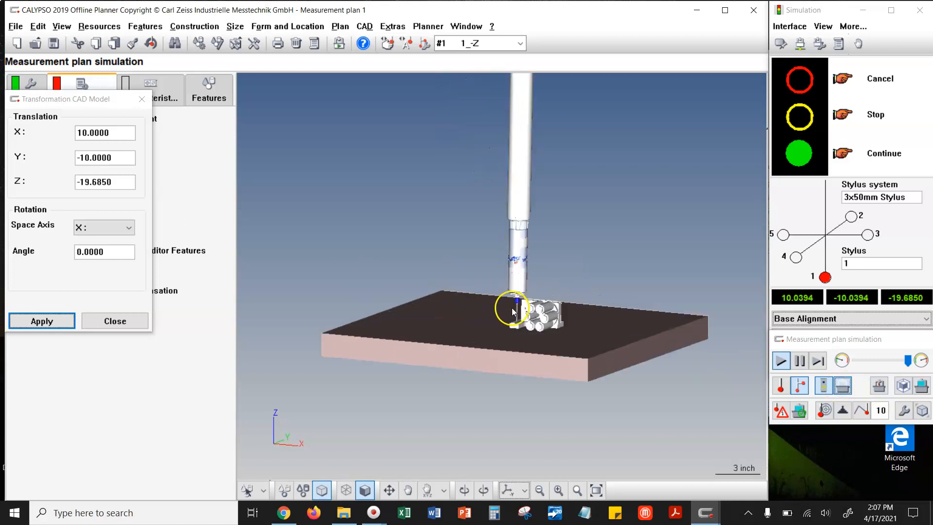
middle_click_drag(427, 305, 401, 255)
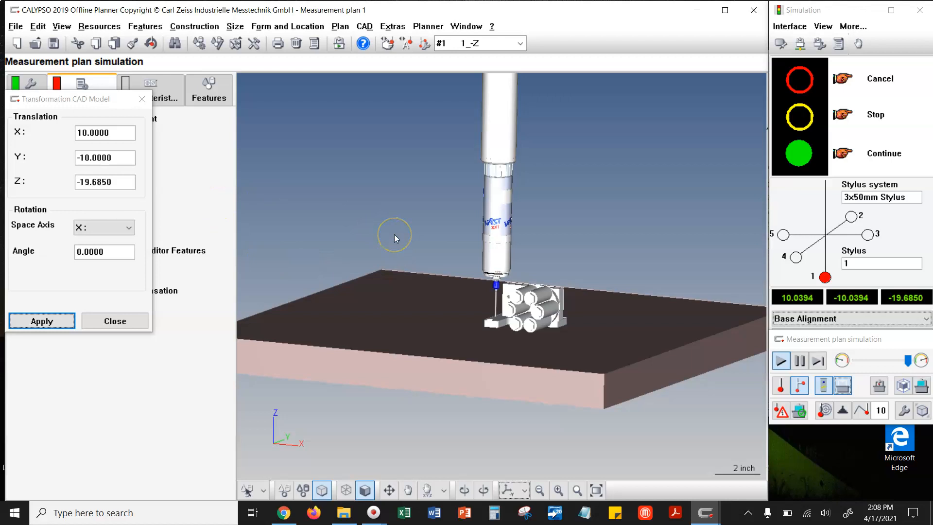
right_click_drag(430, 271, 470, 305)
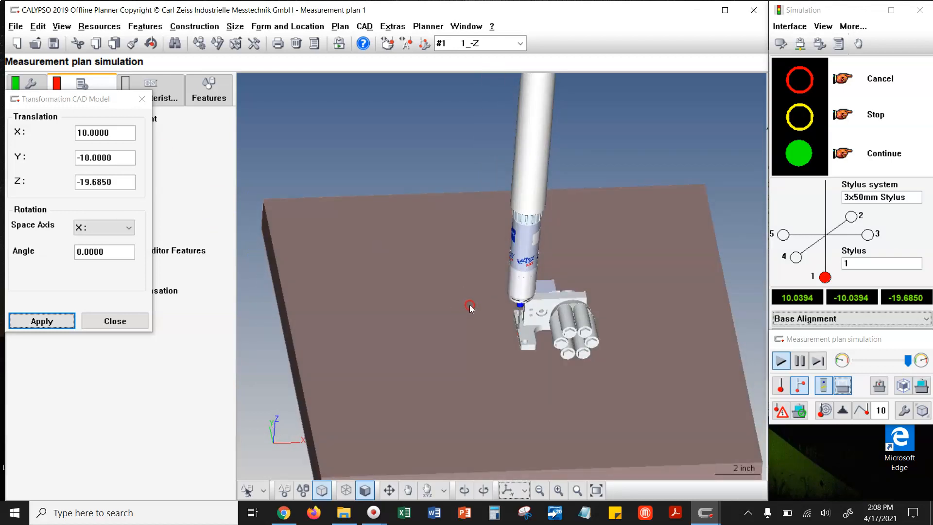
right_click_drag(568, 371, 554, 359)
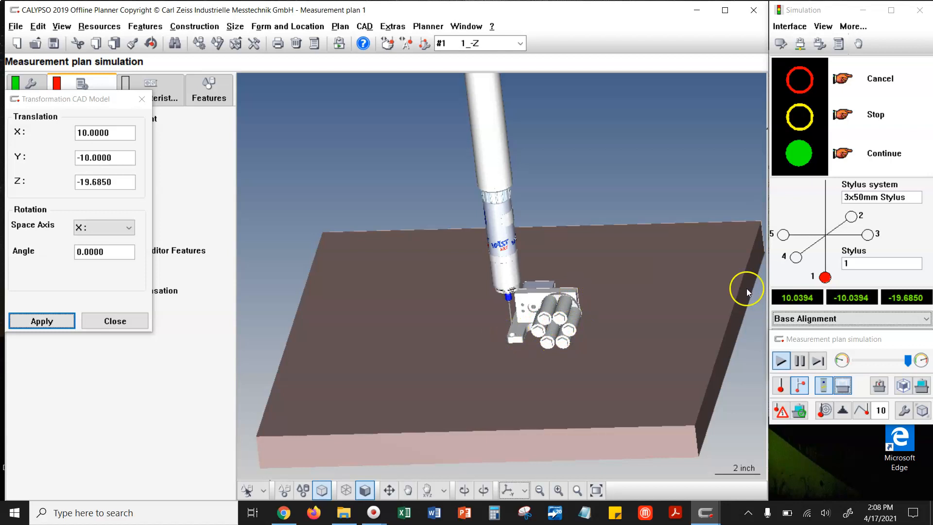
- Reset the CAD model's X, Y and Z translation values to 0
left_click(82, 133)
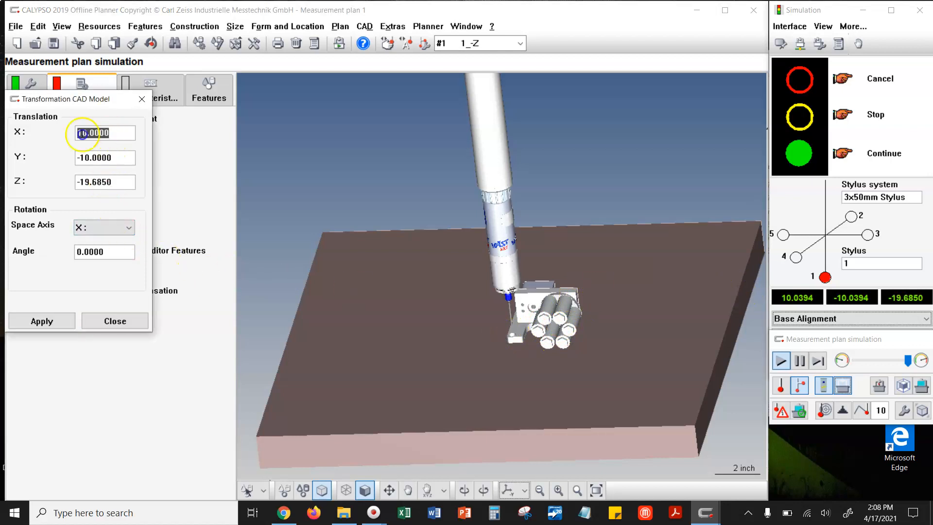
type("0")
left_click(80, 153)
type("0")
key("Tab")
left_click_drag(116, 182, 59, 179)
type("0")
left_click(104, 158)
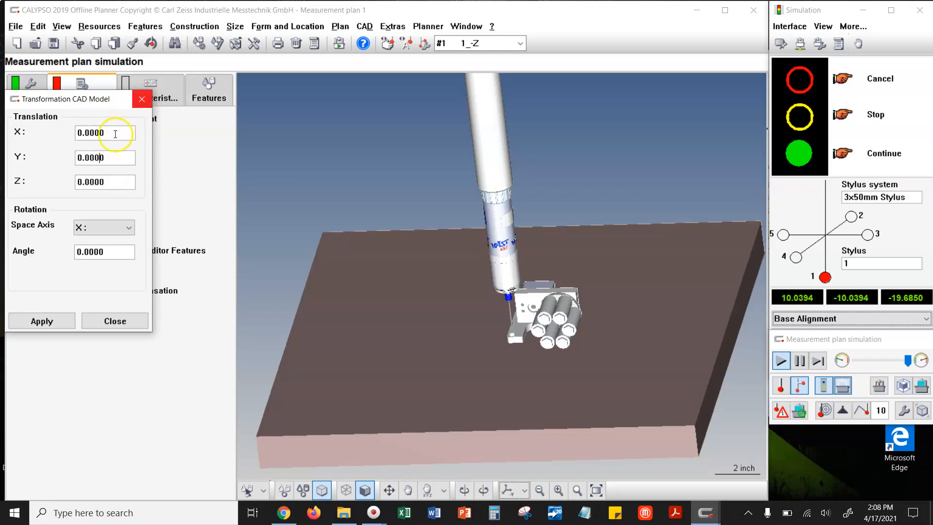
- Rotate the assembly CAD model by 90 degrees about the Z space axis
left_click(104, 237)
left_click(104, 264)
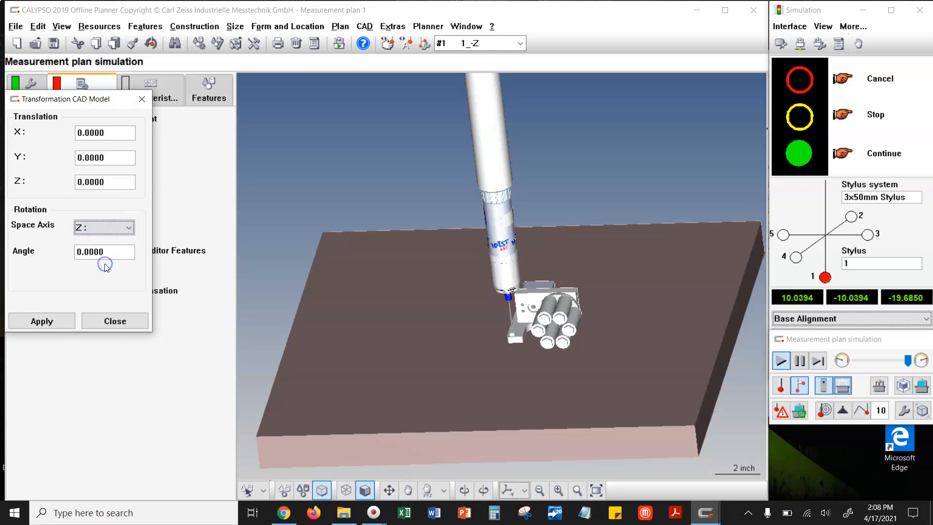
left_click_drag(106, 251, 69, 252)
type("90")
left_click(62, 318)
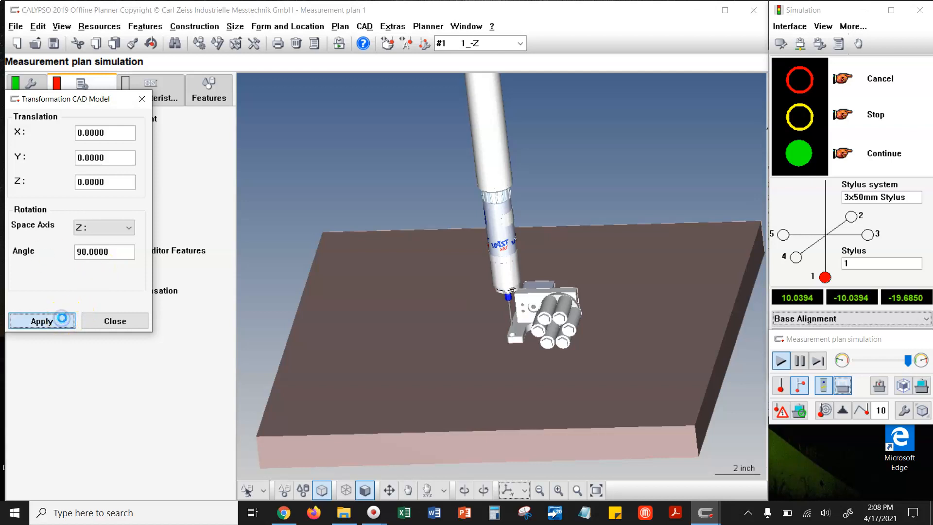
- Toggle the full CMM and redisplay the base plate to check where the rotated assembly sits relative to the plate
scroll(352, 403, "down", 3)
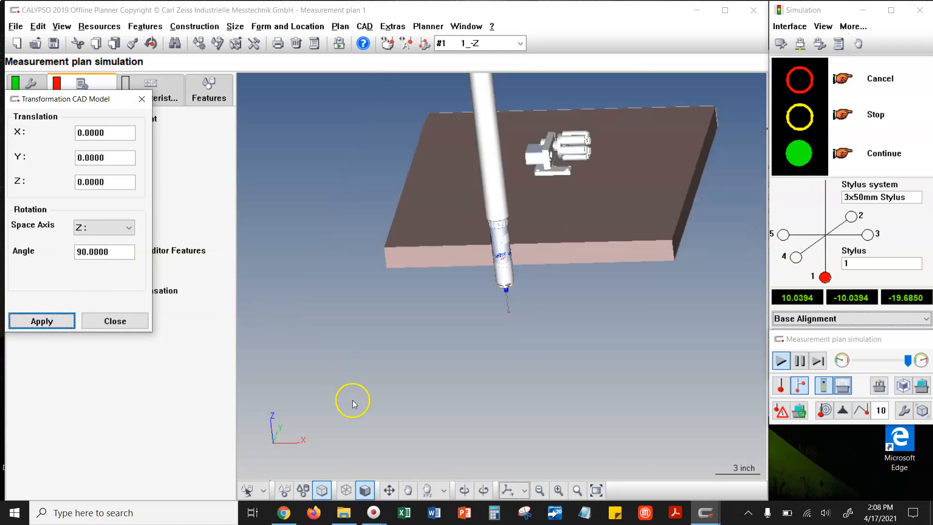
scroll(352, 404, "down", 3)
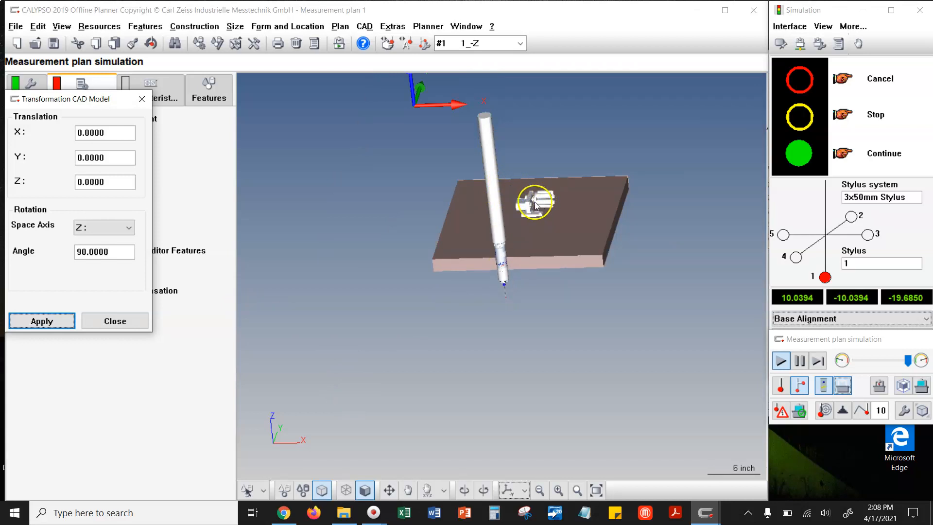
left_click_drag(546, 213, 522, 218)
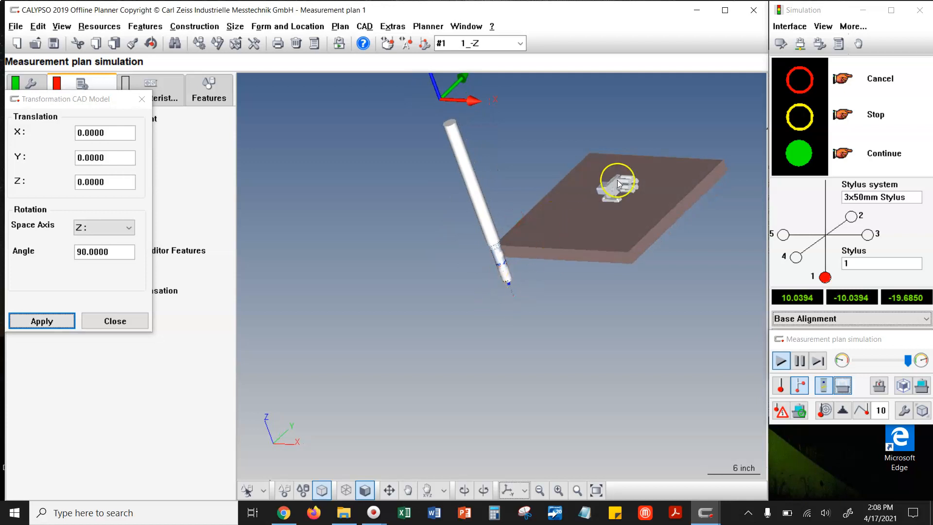
left_click(873, 387)
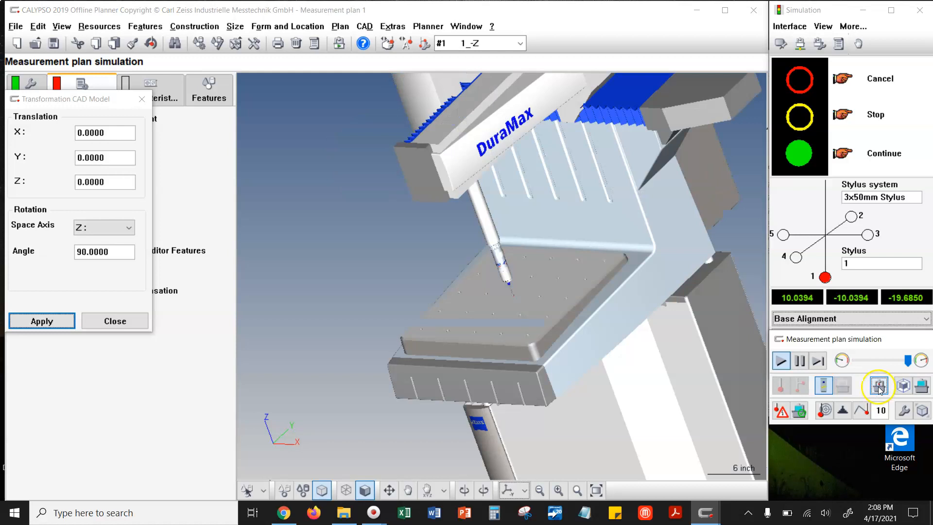
left_click(879, 387)
left_click(664, 257)
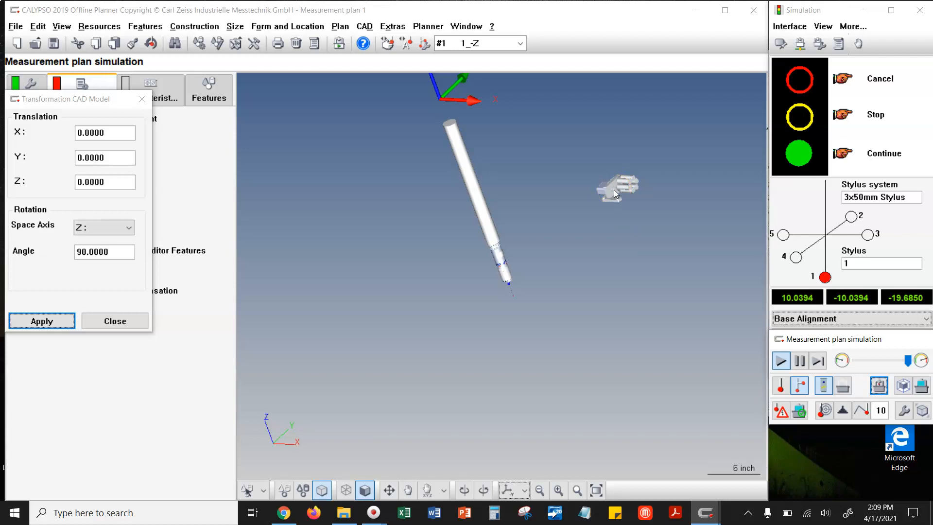
left_click(843, 387)
left_click_drag(620, 270, 612, 253)
right_click_drag(612, 252, 598, 267)
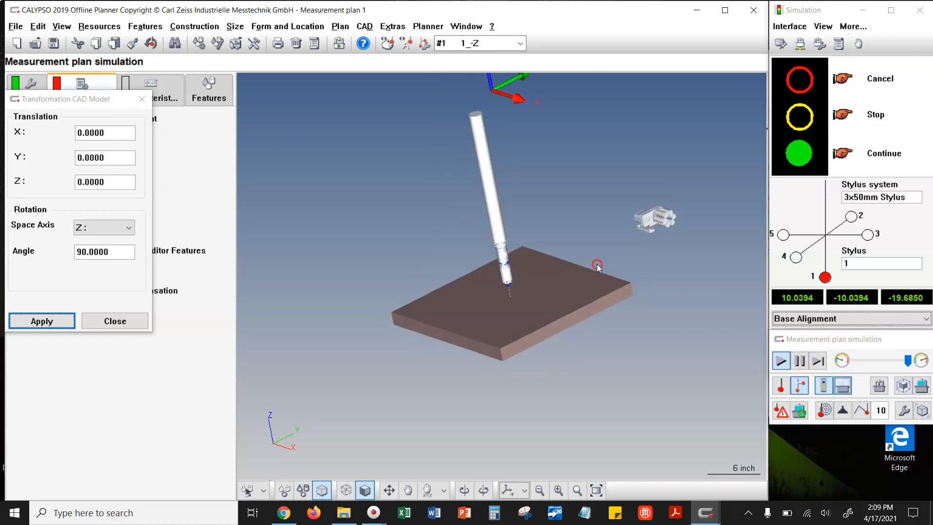
- Reset the CAD model's rotation angle about the Z space axis to 0
left_click_drag(117, 252, 54, 250)
type("0")
key("Tab")
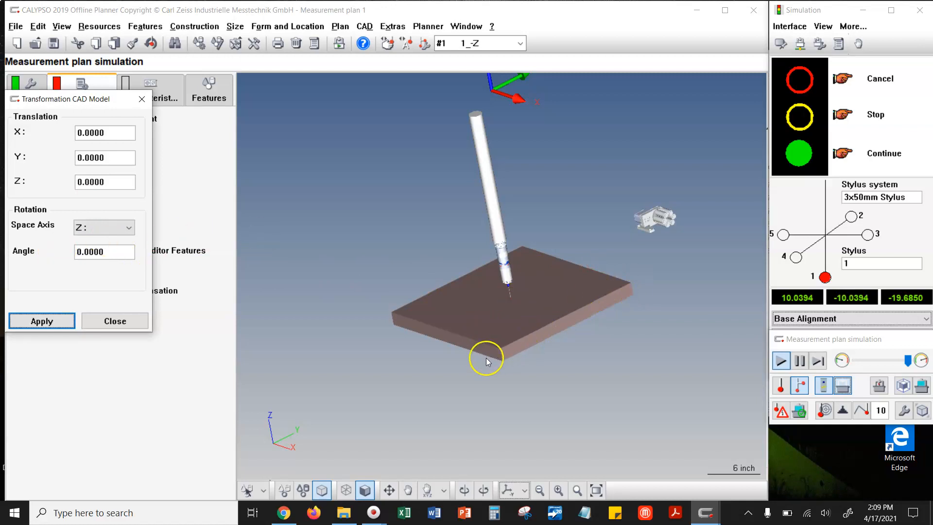
- Translate the assembly CAD model by -20 in Y, with X and Z kept at 0
left_click_drag(626, 290, 535, 286)
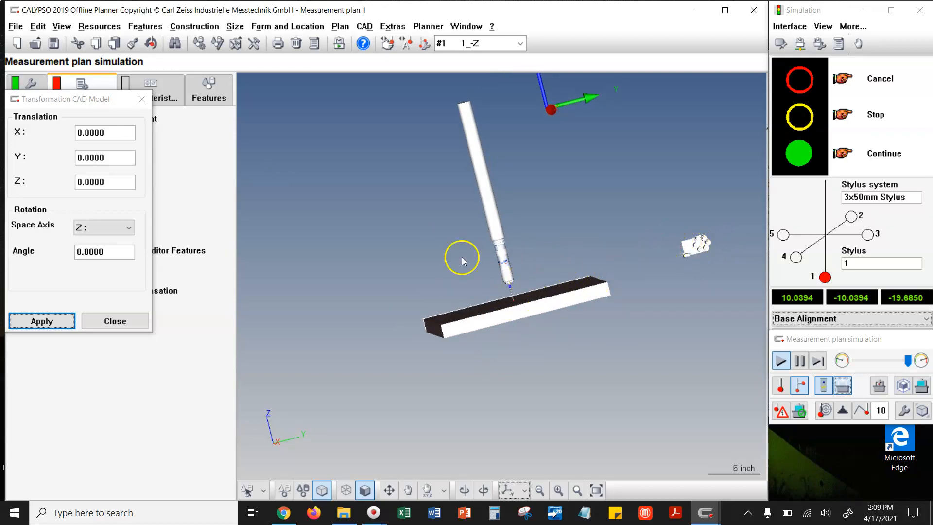
left_click(105, 158)
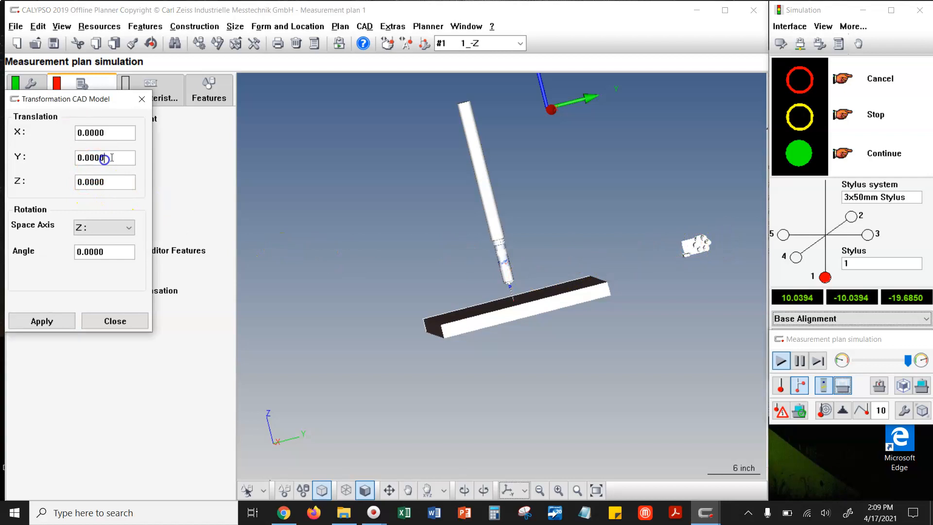
double_click(85, 159)
left_click_drag(121, 161, 62, 164)
type("-20")
left_click(118, 180)
left_click(111, 250)
left_click_drag(113, 249, 63, 254)
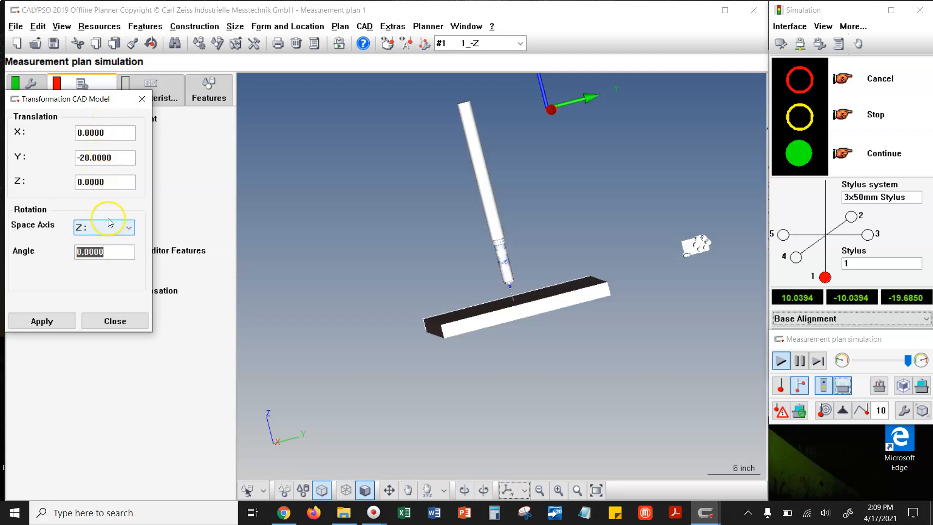
left_click(60, 320)
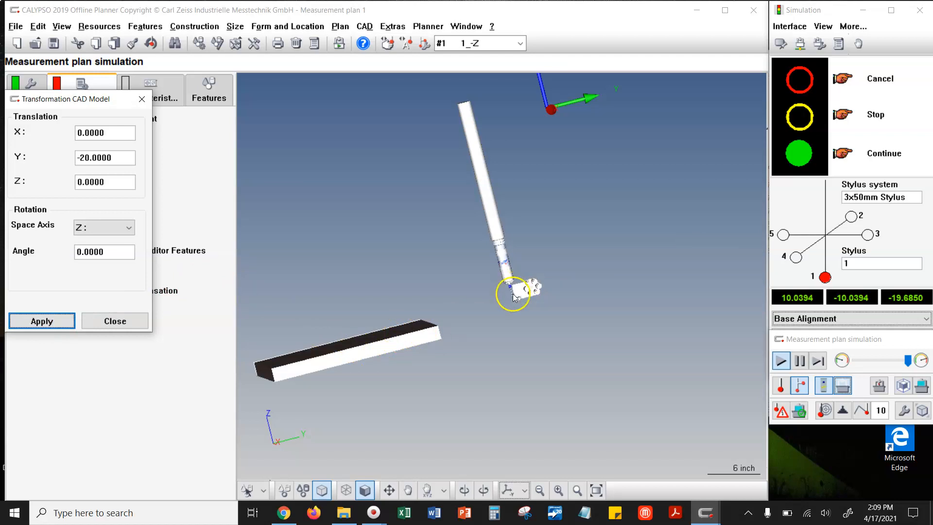
- Toggle the full CMM display on and off and redisplay the base plate beneath the translated assembly
scroll(516, 293, "up", 3)
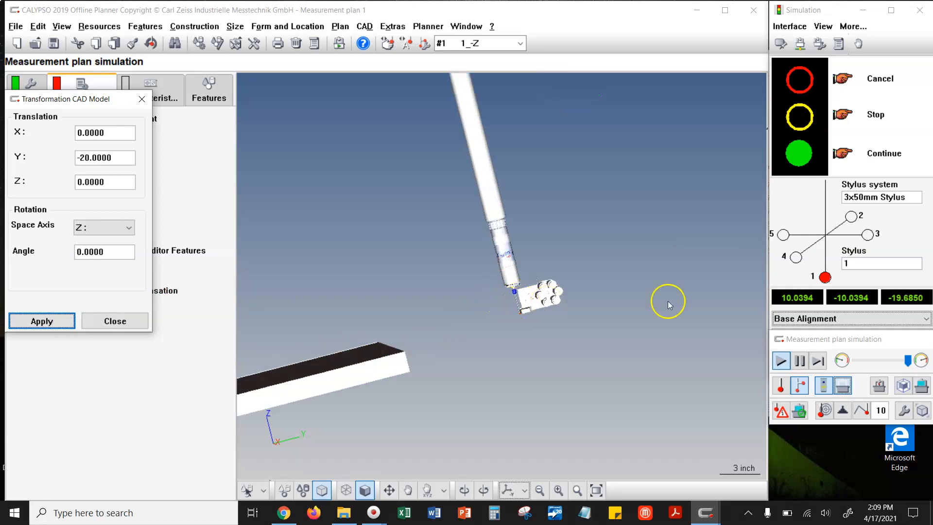
left_click(879, 384)
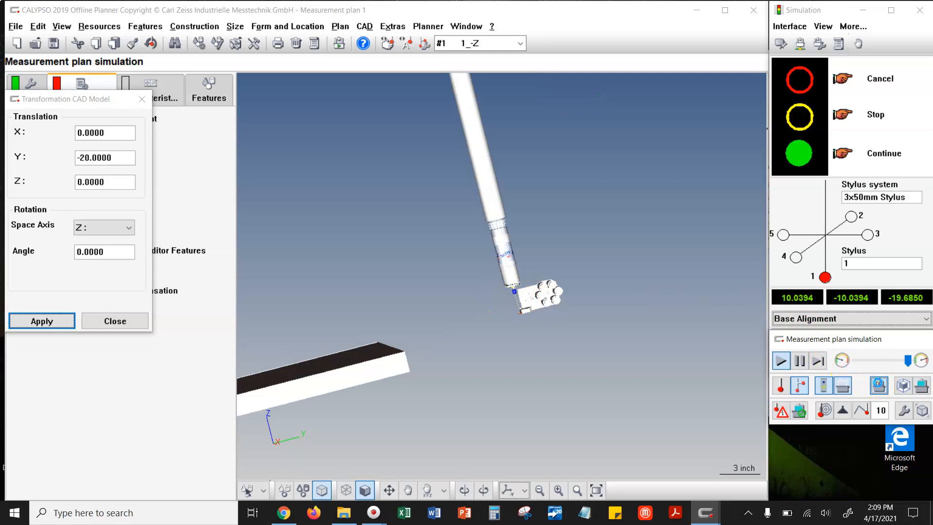
left_click(879, 386)
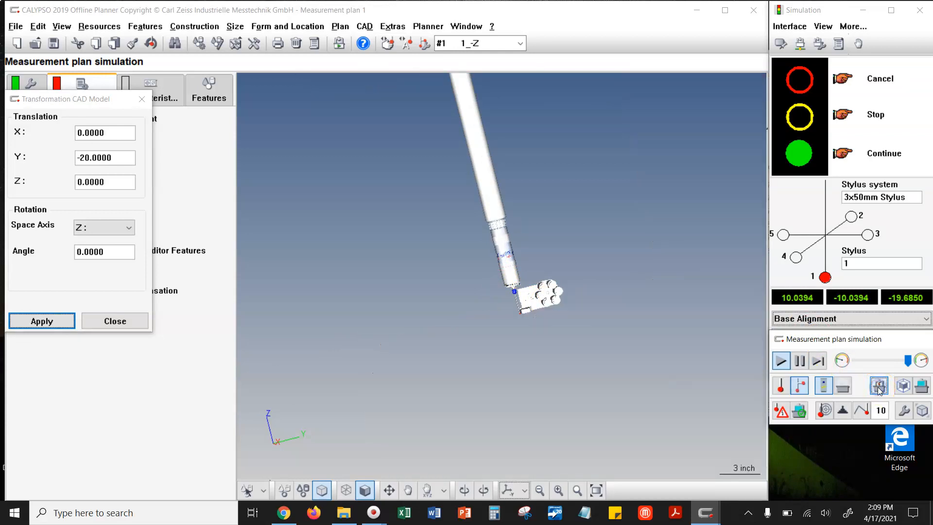
left_click(842, 386)
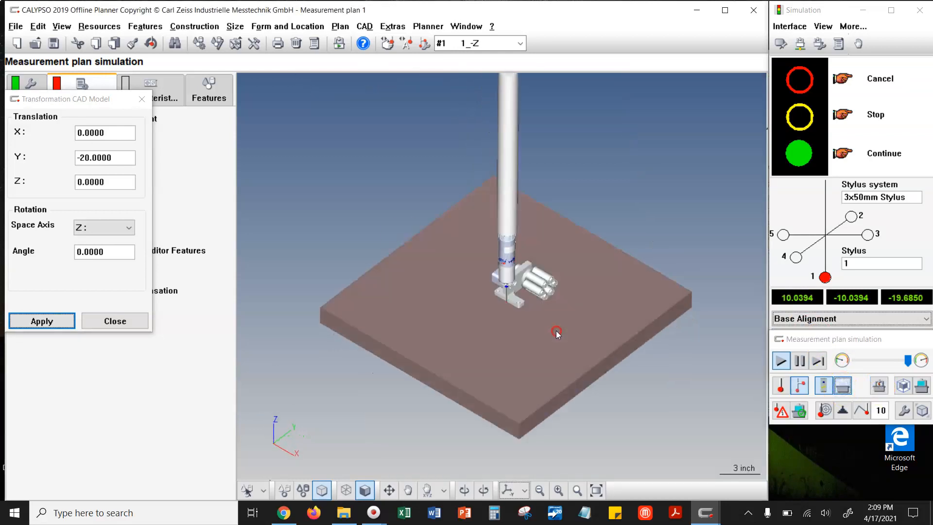
- Examine the assembly on the base plate up close around the stylus tip and mounting foot
left_click_drag(518, 299, 533, 262)
scroll(520, 295, "up", 3)
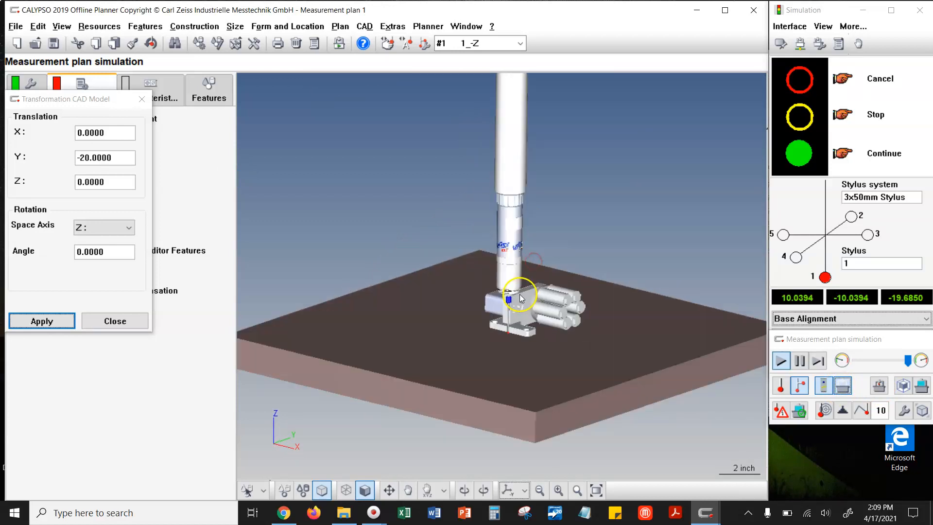
mouse_move(548, 368)
left_mouse_down()
mouse_move(617, 358)
mouse_move(548, 292)
mouse_move(614, 306)
mouse_move(625, 322)
mouse_move(604, 308)
mouse_move(569, 321)
left_mouse_up()
left_click_drag(558, 292, 517, 280)
scroll(473, 250, "up", 4)
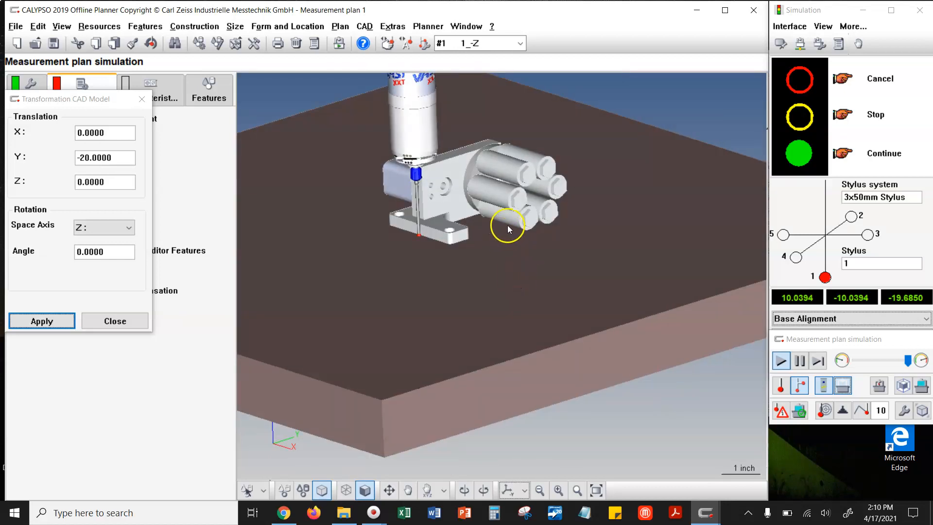
- Close the CAD model transformation dialog and view the positioned assembly from the motor block side
left_click(141, 98)
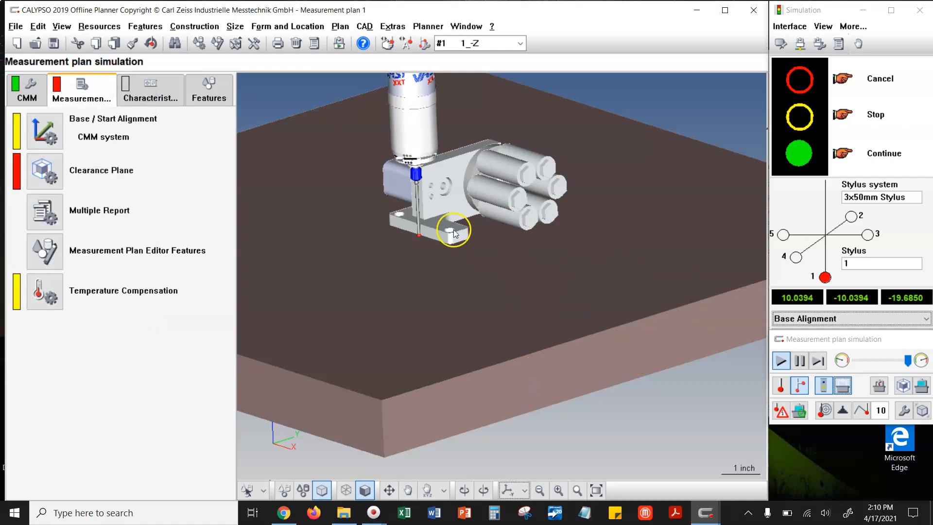
left_click(15, 27)
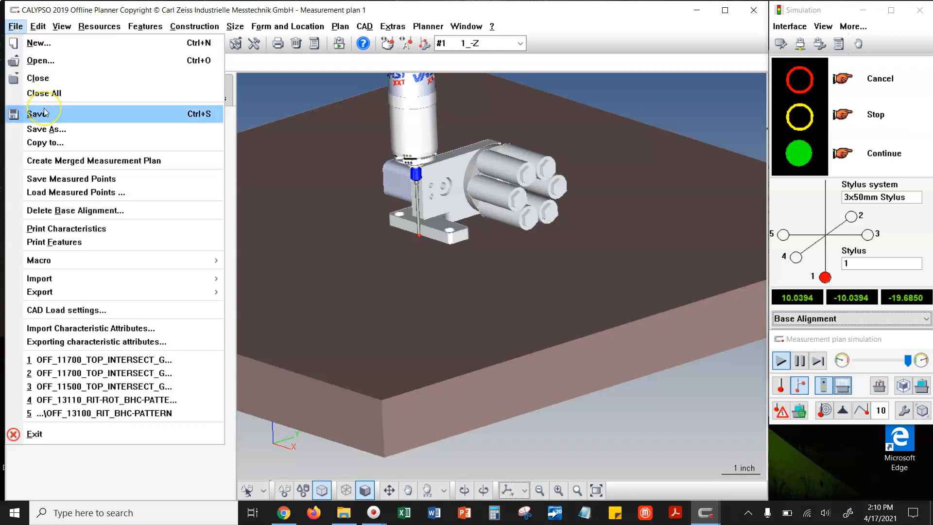
left_click(679, 399)
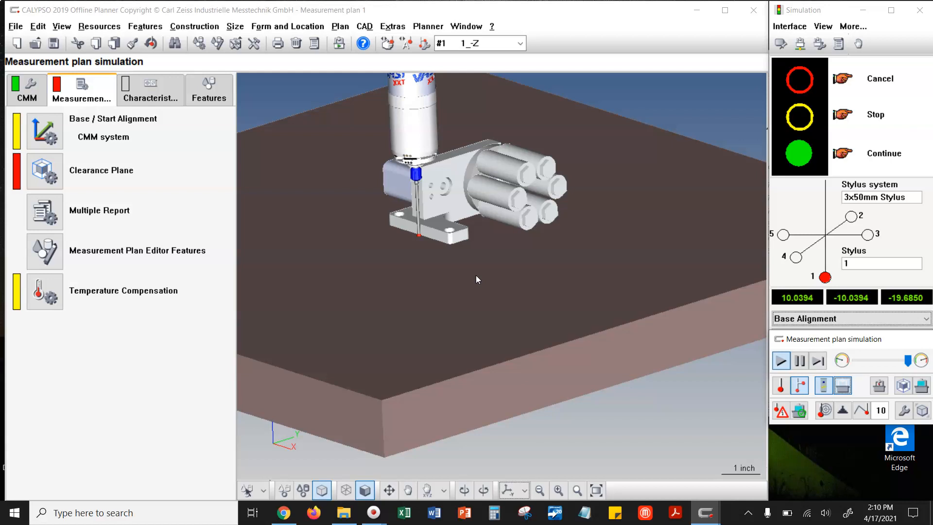
left_click_drag(477, 188, 499, 192)
left_click_drag(398, 171, 520, 221)
scroll(610, 276, "down", 6)
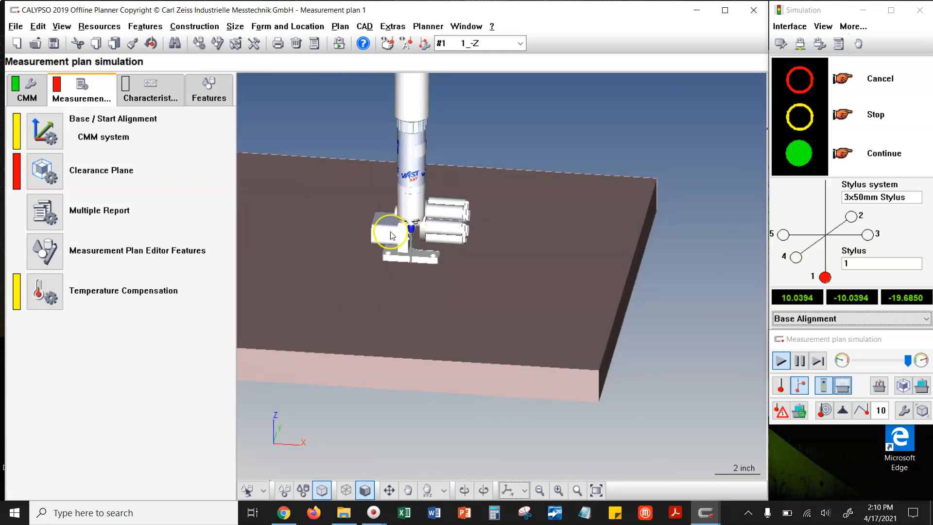
scroll(345, 228, "up", 6)
left_click_drag(345, 229, 386, 251)
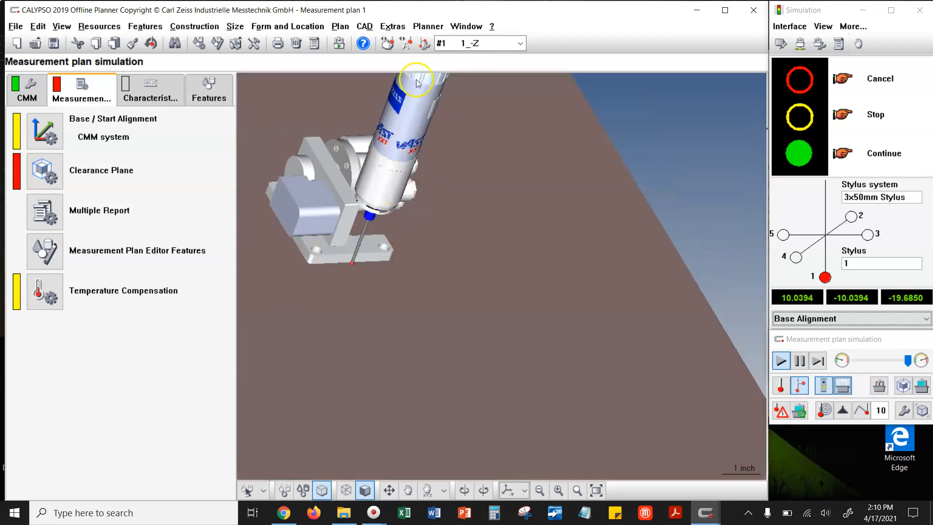
left_click(365, 25)
mouse_move(392, 26)
mouse_move(364, 26)
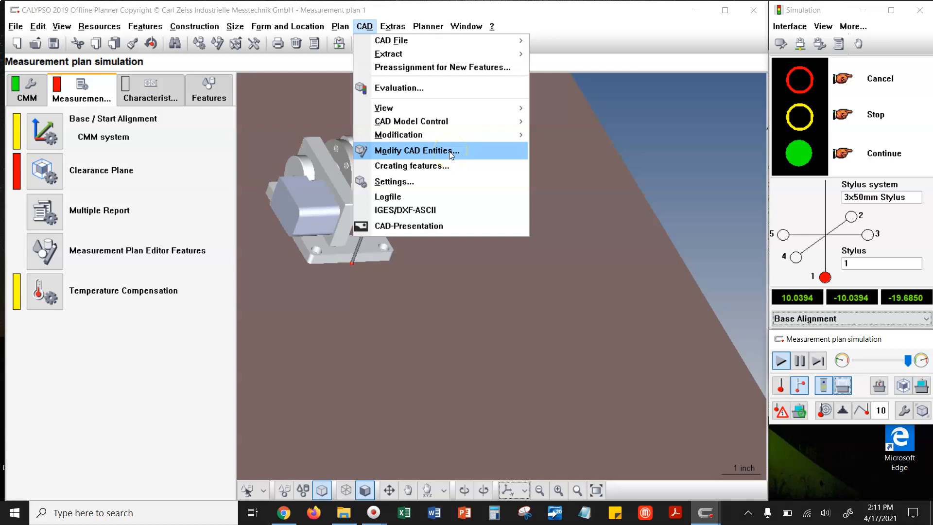
left_click(923, 411)
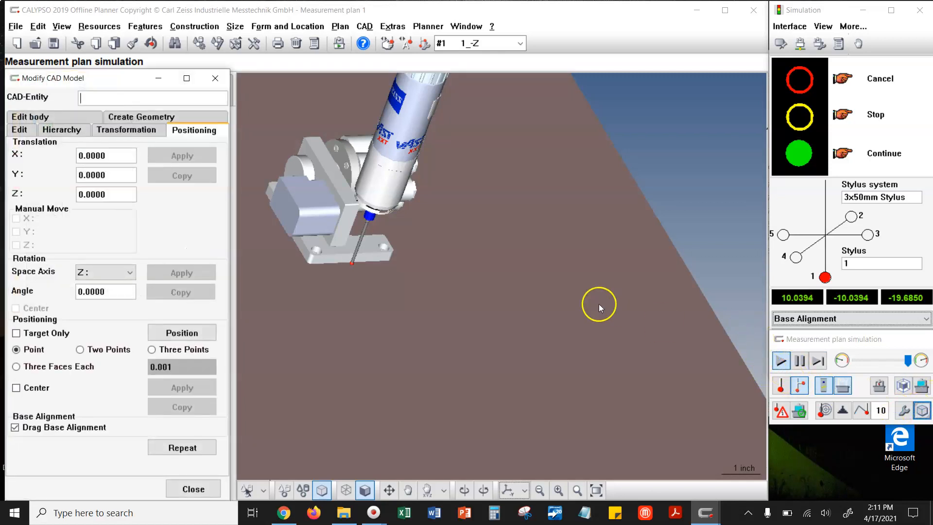
mouse_move(599, 306)
left_mouse_down()
mouse_move(563, 292)
mouse_move(589, 294)
left_mouse_up()
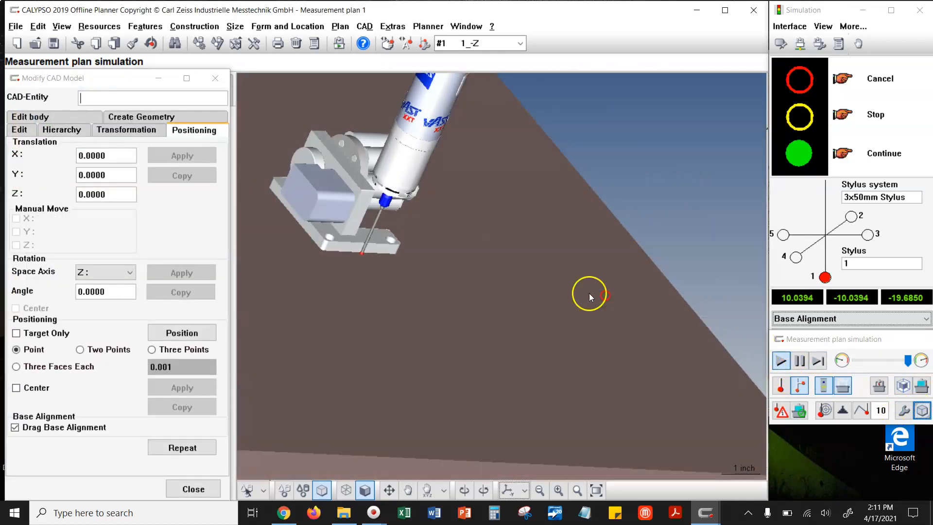
left_click(296, 191)
left_click(324, 183)
left_click(310, 190)
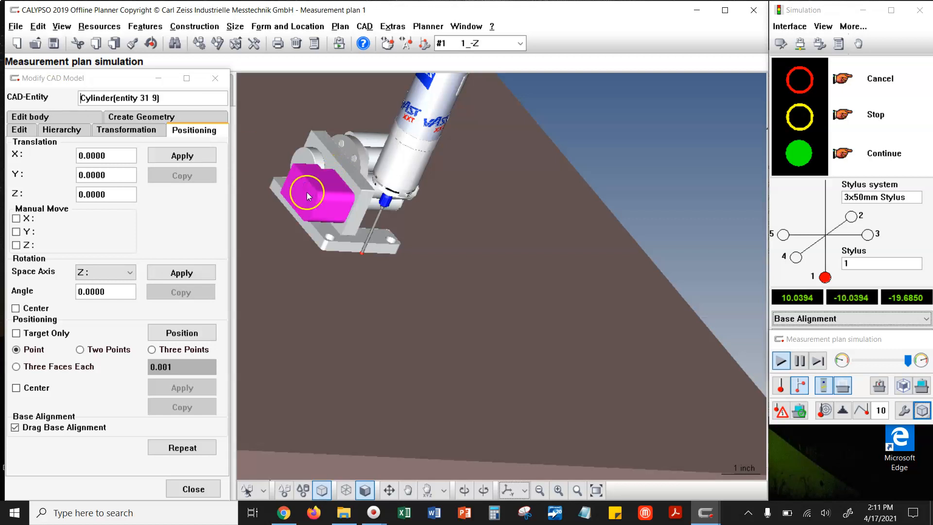
left_click(179, 333)
left_click(215, 78)
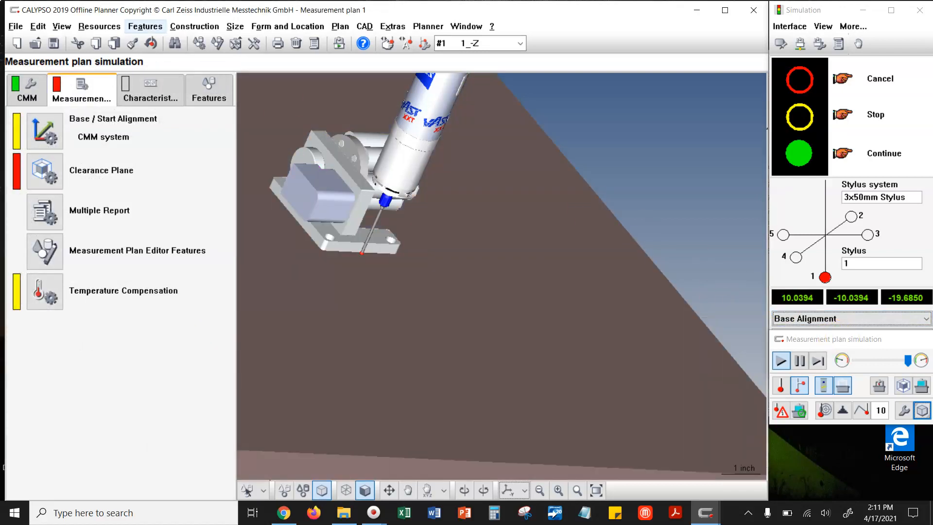
- Save the measurement plan under the new name Measurement plan 2 in the inspections folder
left_click(16, 26)
left_click(51, 129)
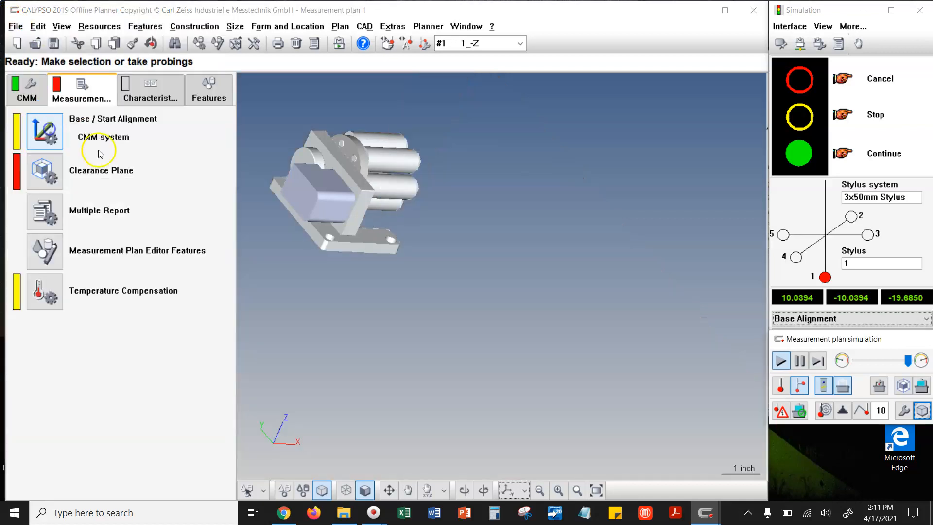
left_click(64, 144)
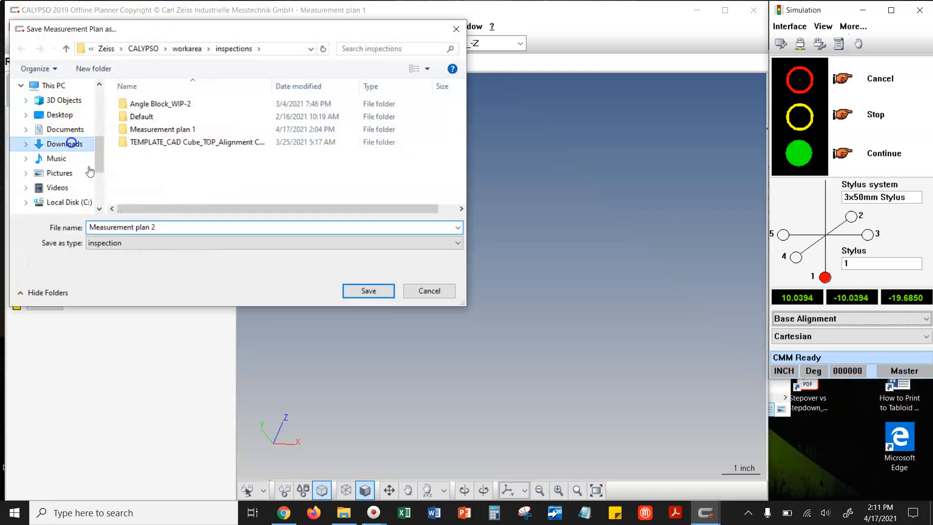
left_click(372, 290)
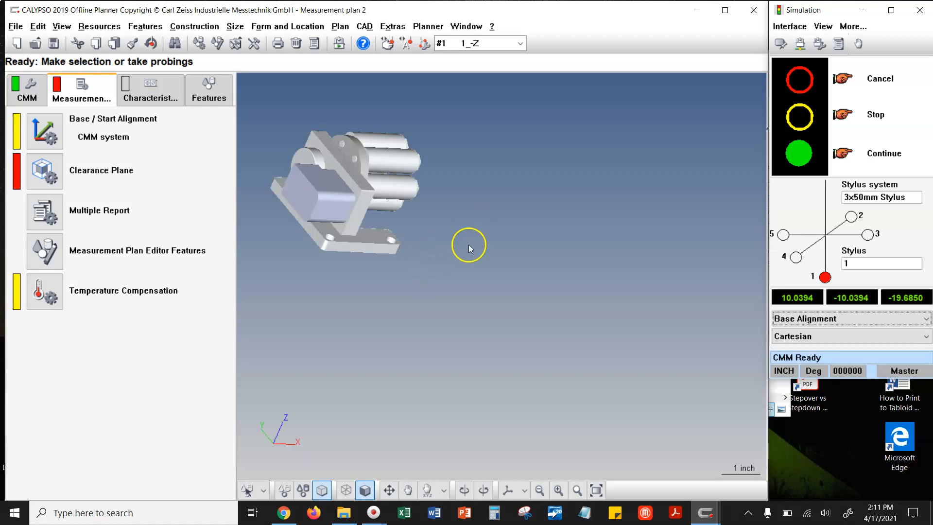
- Start the measurement plan simulation and move its control window clear of the CAD view
left_click(428, 26)
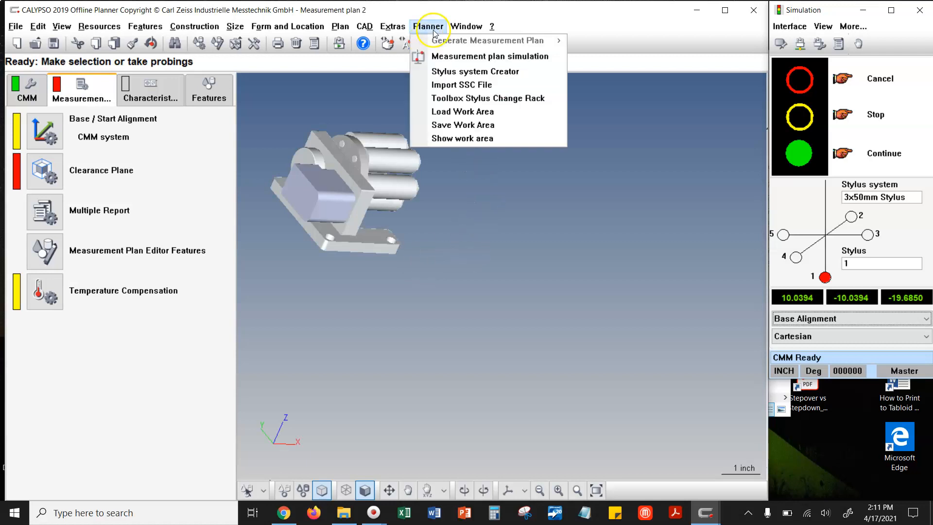
left_click(450, 56)
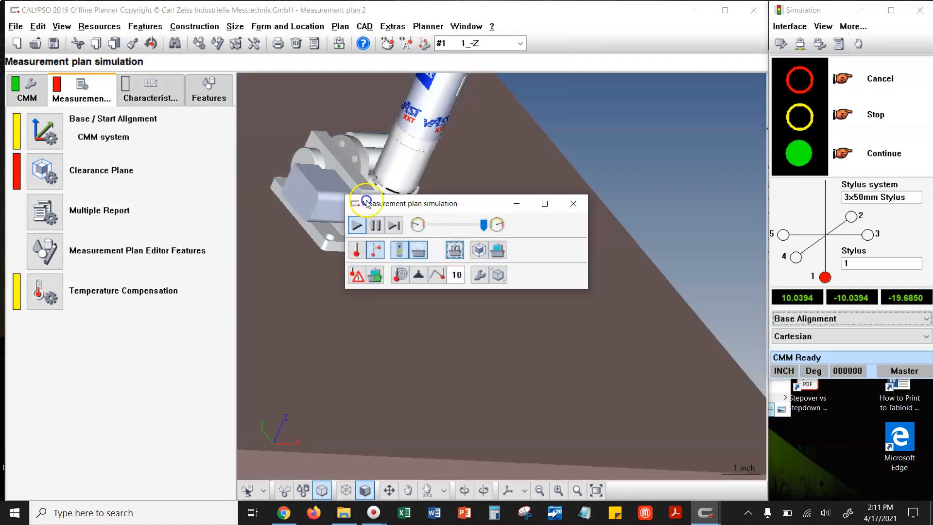
left_click_drag(470, 204, 856, 357)
left_click(699, 311)
left_click(665, 315)
- Open the CAD model modification dialog and set positioning to use Center, with Drag Base Alignment turned off
left_click(924, 430)
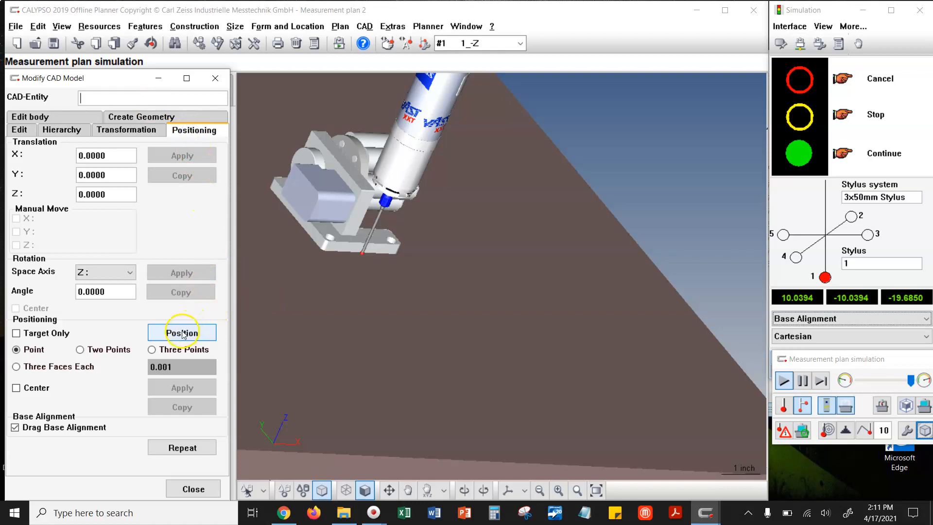
left_click(16, 388)
left_click(15, 428)
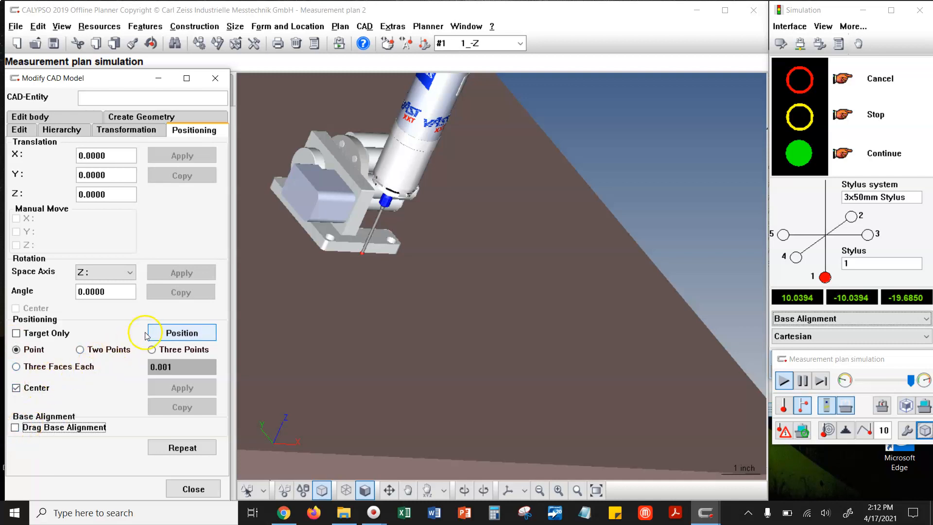
- Position the Cylinder body by a single point, centred on the top face of the Upright, and apply the move
left_click(305, 196)
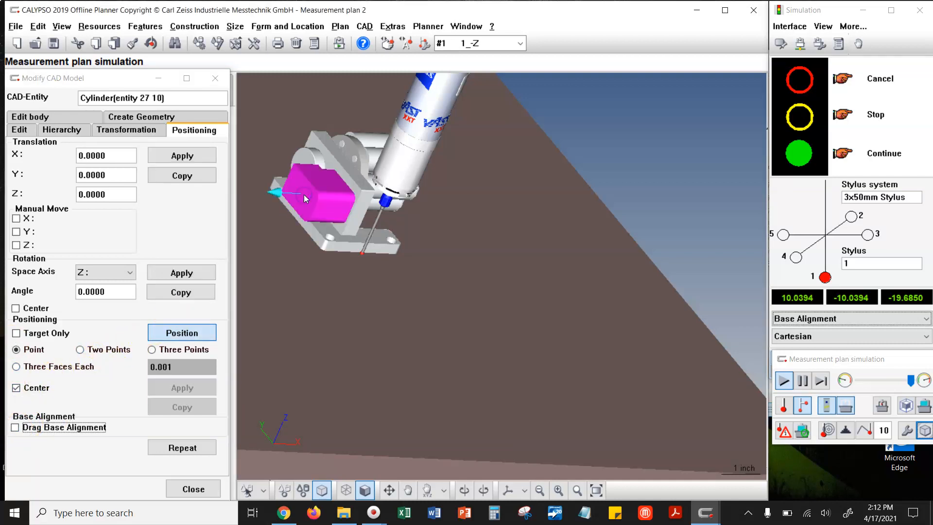
left_click(343, 163)
left_click_drag(343, 226, 369, 218)
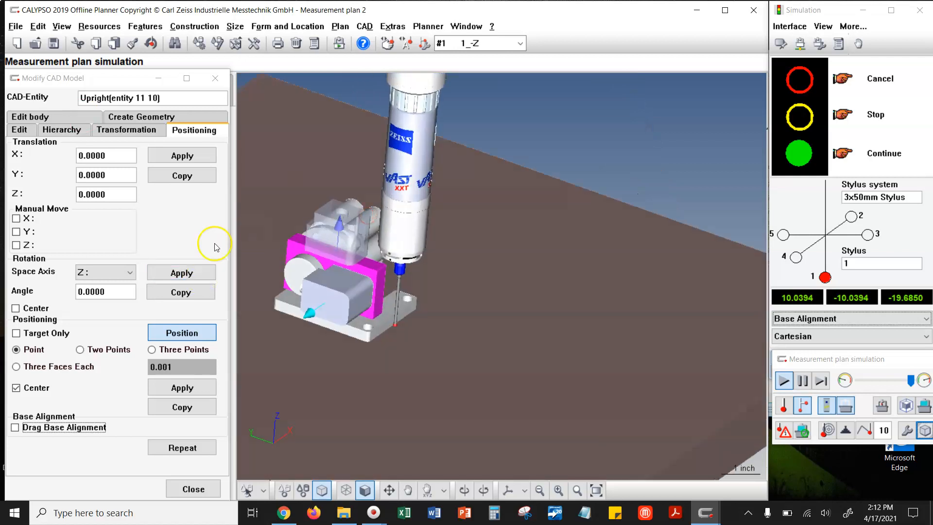
left_click(189, 381)
left_click(186, 386)
left_click(186, 388)
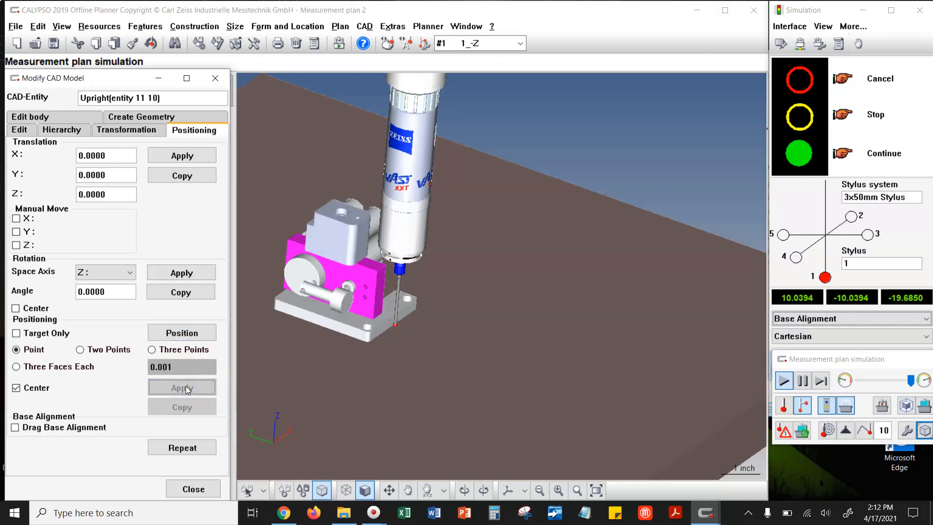
- Set up a transformation about the body's own center and select the Cylinder block on top of the Upright
left_click(328, 221)
left_click_drag(329, 222, 360, 215)
middle_click_drag(319, 237, 477, 337)
left_click_drag(562, 362, 559, 354)
middle_click_drag(518, 274, 543, 343)
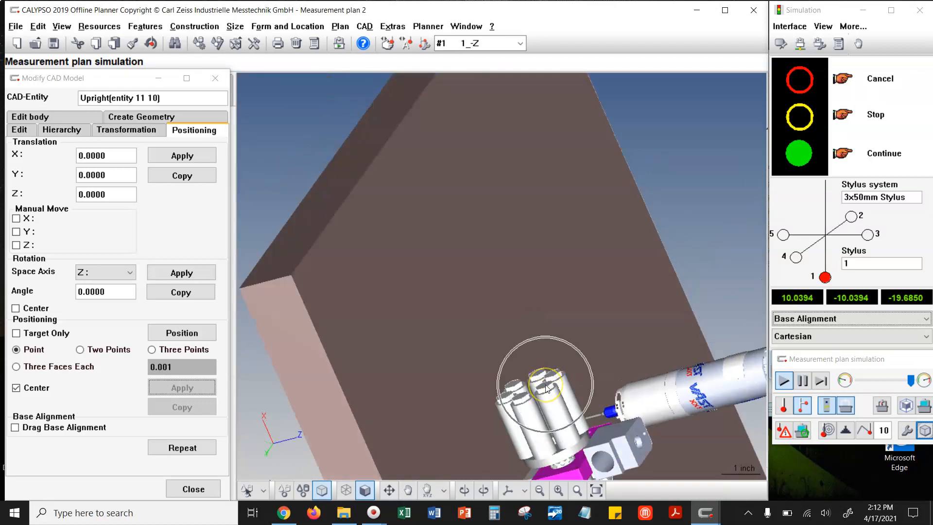
middle_click_drag(545, 384, 442, 301)
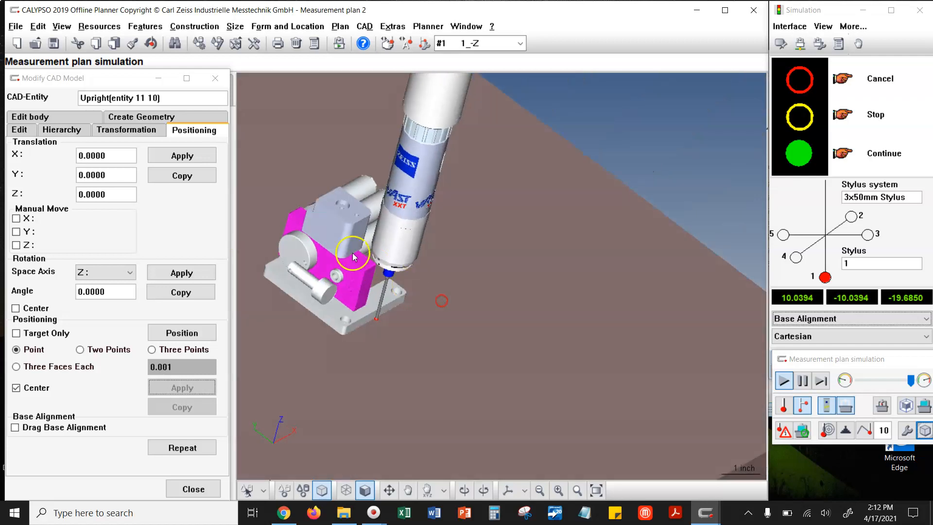
left_click(149, 131)
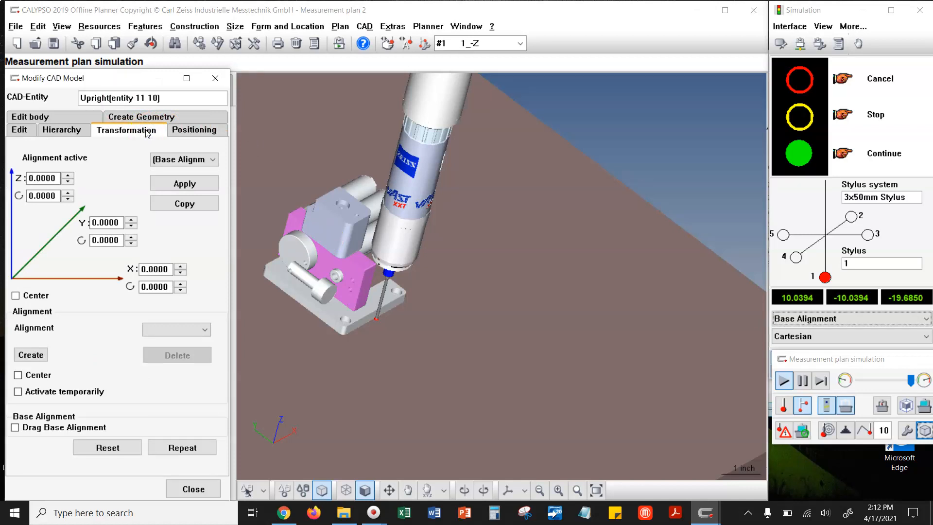
left_click(16, 295)
left_click(342, 225)
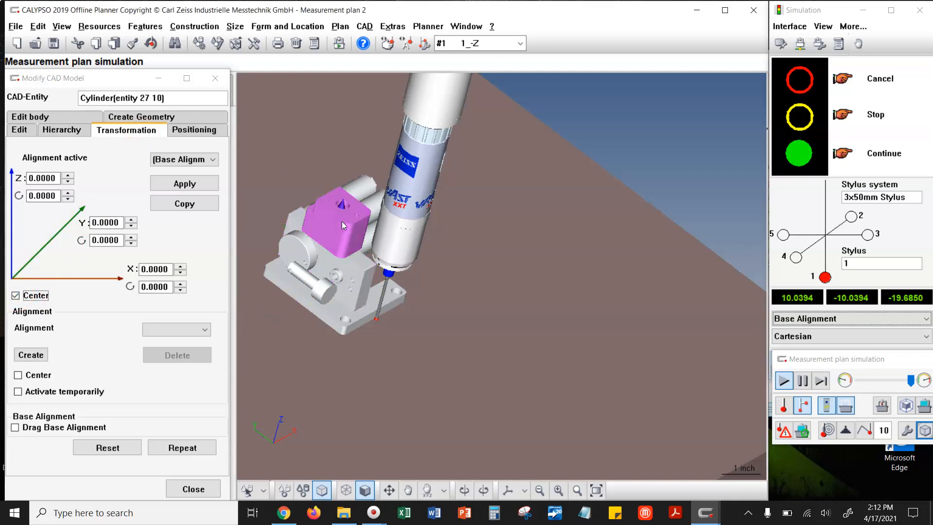
- Try a 90-degree rotation of the Cylinder body about Z and check its preview with the model in wireframe
left_click(270, 391)
left_click(363, 492)
left_click_drag(384, 333, 273, 313)
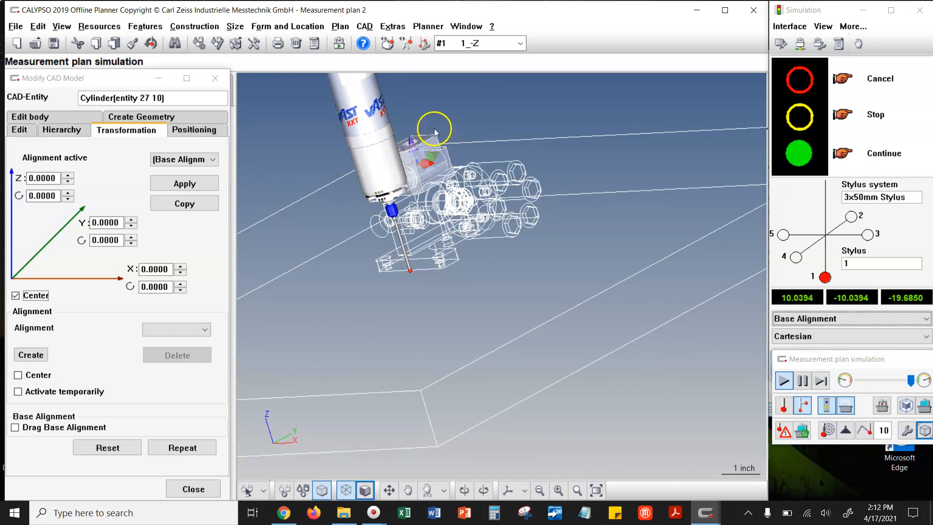
double_click(42, 196)
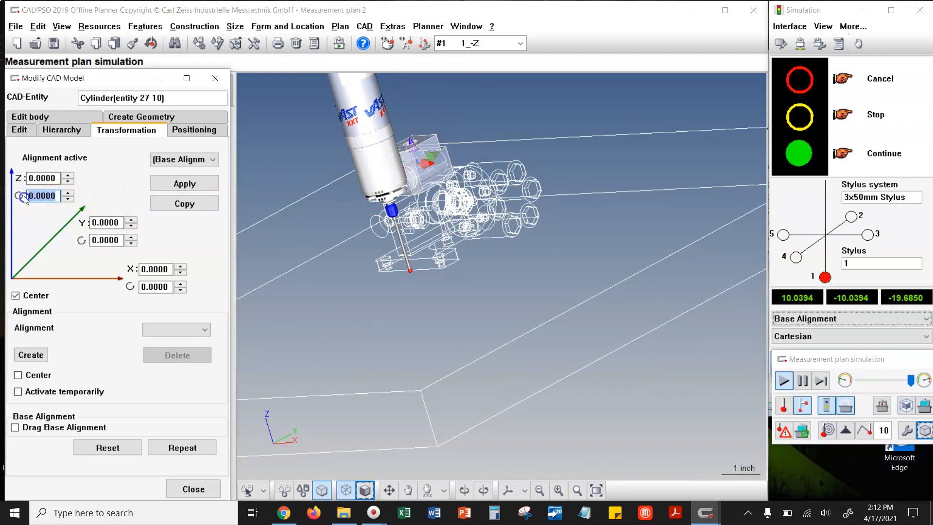
type("90")
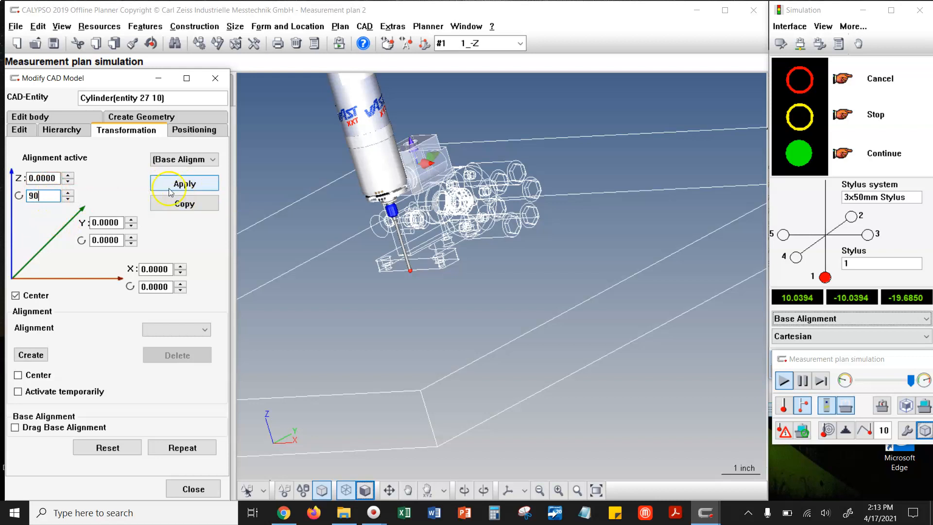
key("Tab")
left_click_drag(394, 180, 515, 236)
scroll(539, 238, "down", 3)
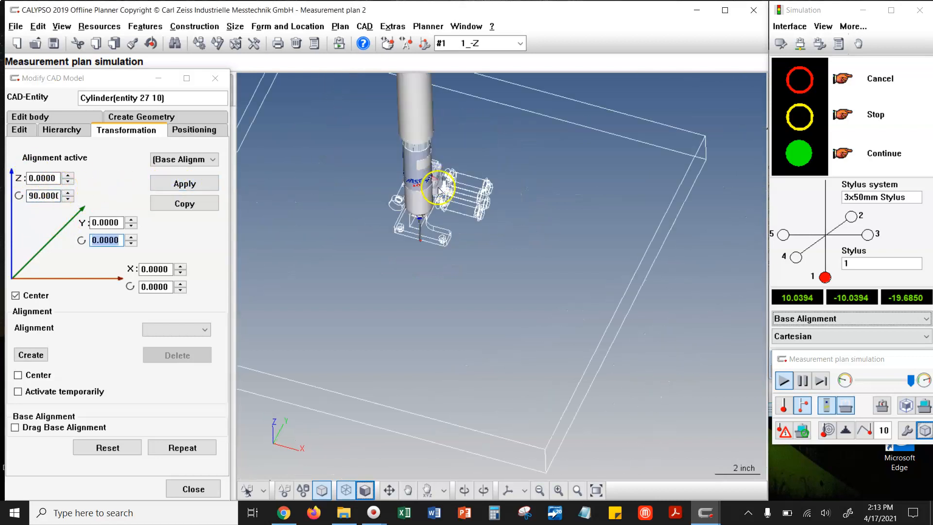
scroll(475, 264, "up", 5)
left_click_drag(523, 253, 573, 248)
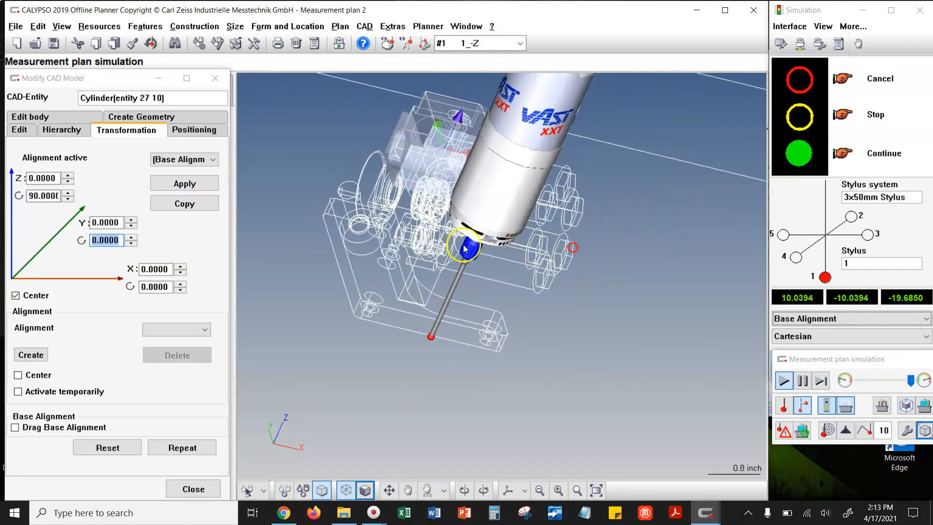
- Rotate the Cylinder body -90 degrees about Z around its center, with the model displayed shaded
left_click(42, 195)
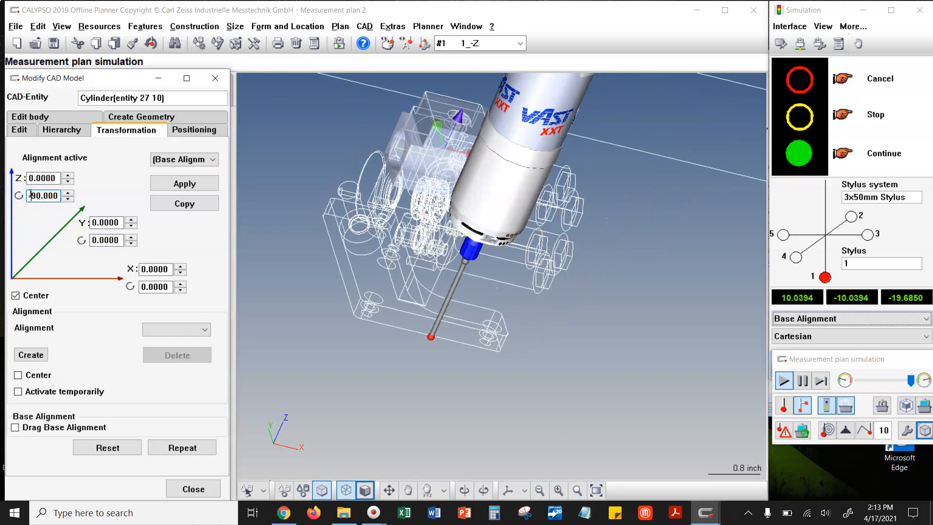
key("Tab")
left_click(45, 195)
middle_click_drag(385, 230, 310, 212)
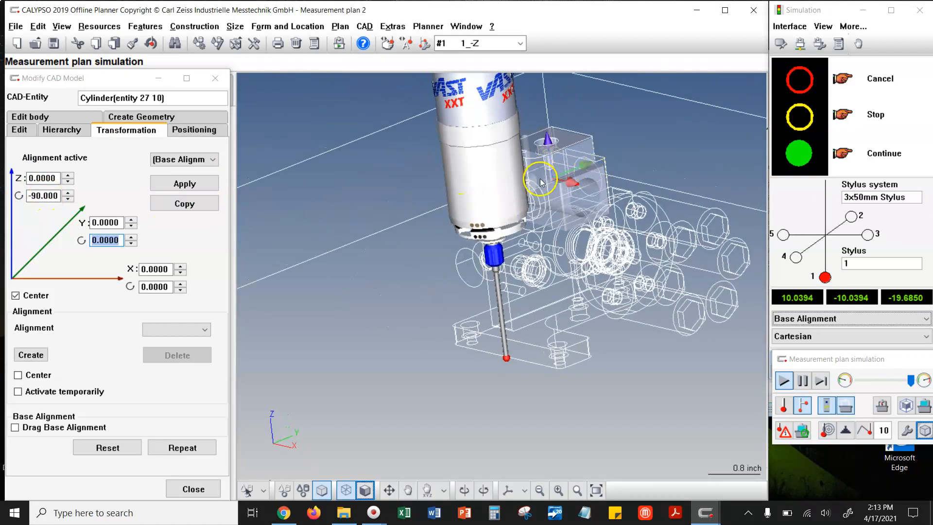
left_click(365, 489)
middle_click_drag(597, 212, 580, 245)
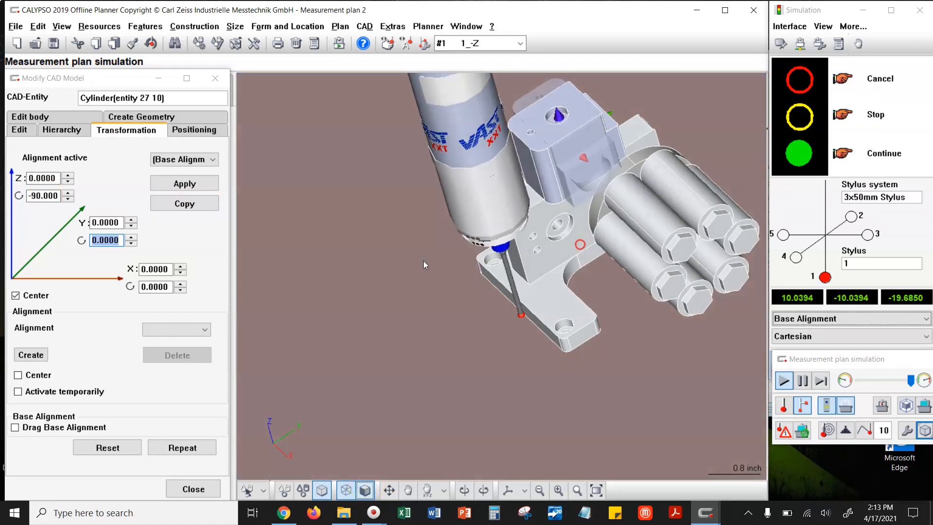
left_click(184, 186)
- Raise the stylus clear of the assembly to Z -9.8425 in the machine system using the CMM operation settings
middle_click_drag(613, 237, 633, 202)
scroll(475, 292, "down", 3)
scroll(475, 292, "down", 2)
middle_click_drag(580, 294, 565, 302)
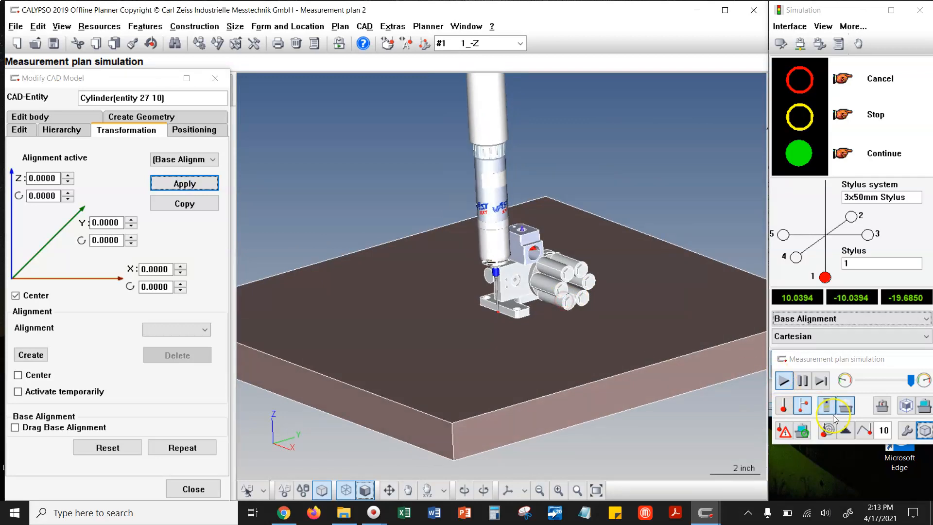
left_click(845, 429)
left_click_drag(391, 287, 445, 290)
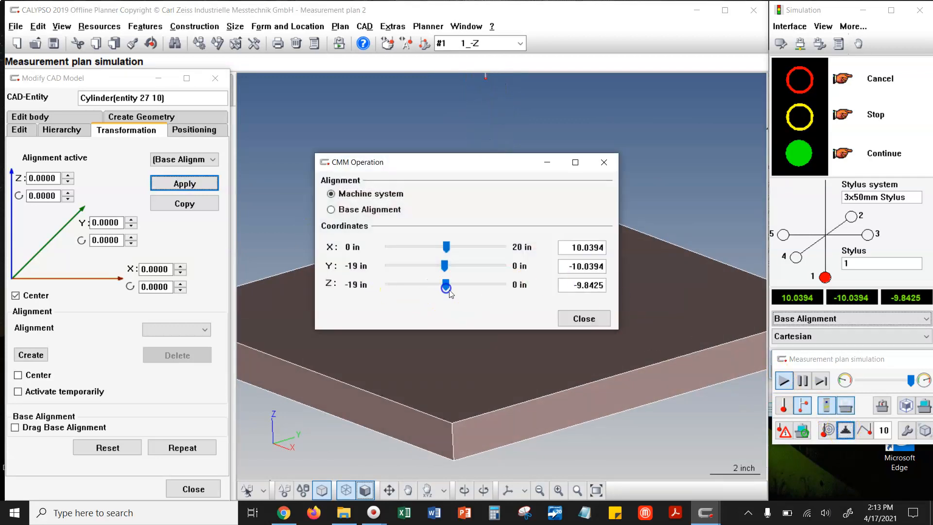
left_click(583, 317)
- Close the CAD model modification dialog and display the complete CMM around the repositioned assembly
right_click_drag(552, 243, 575, 277)
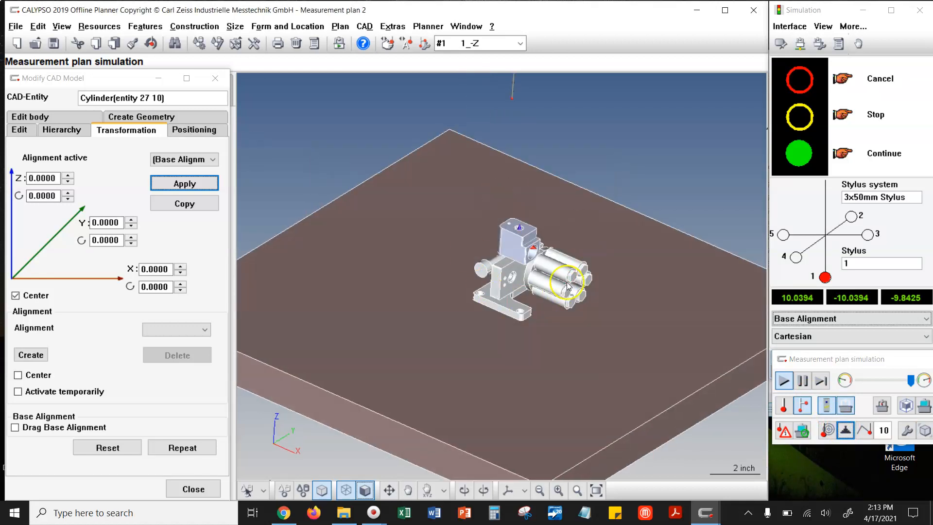
scroll(567, 283, "up", 3)
mouse_move(578, 373)
right_mouse_down()
mouse_move(596, 338)
mouse_move(609, 367)
mouse_move(589, 360)
right_mouse_up()
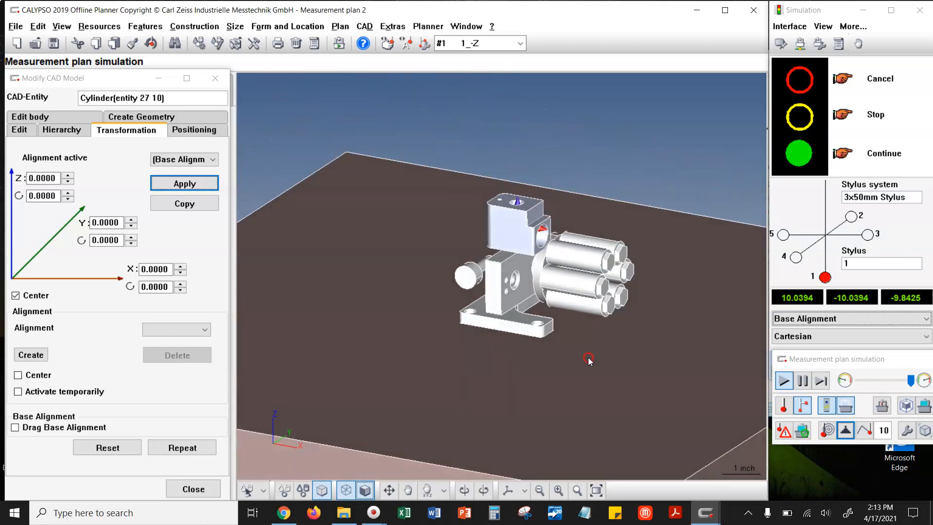
left_click(215, 79)
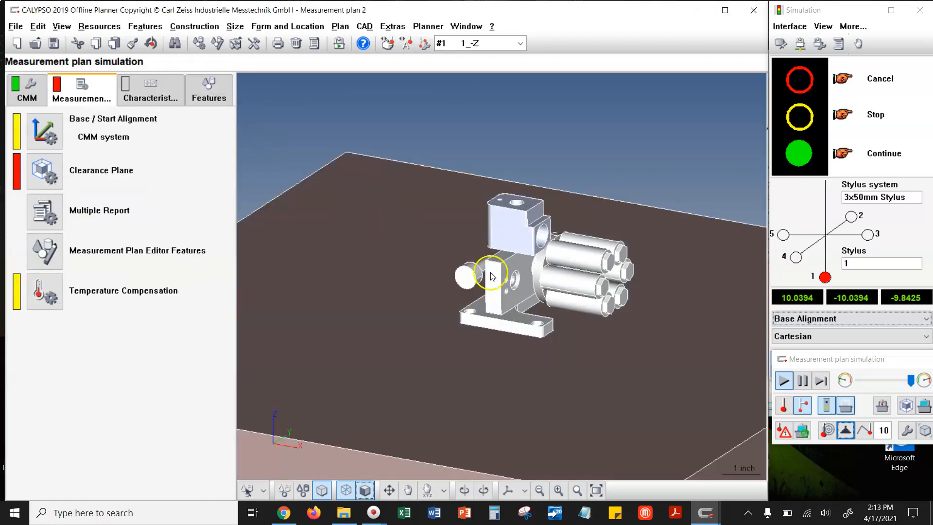
right_click_drag(573, 301, 574, 309)
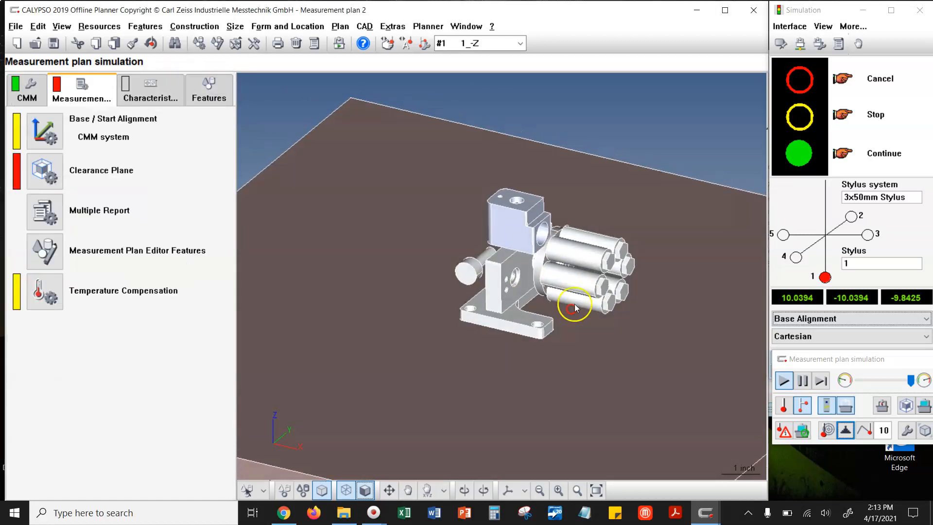
left_click(882, 407)
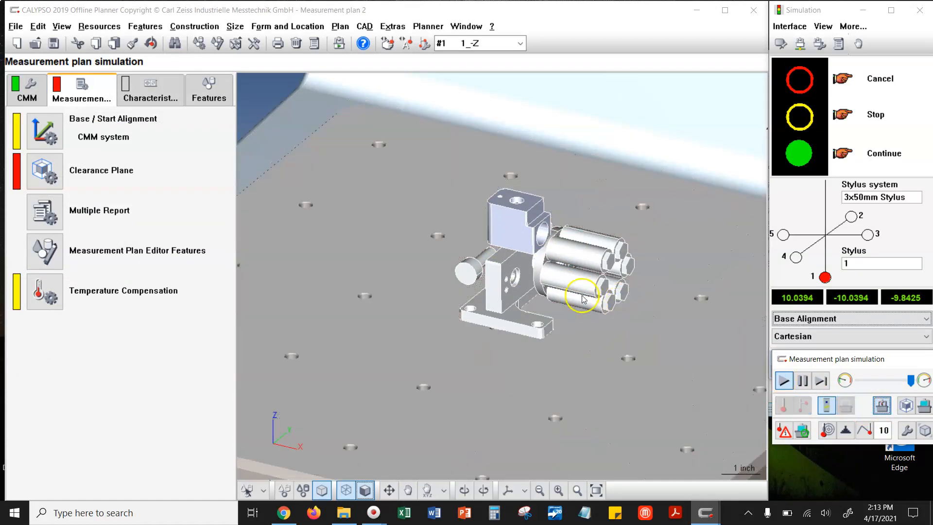
scroll(425, 287, "down", 5)
scroll(634, 276, "up", 2)
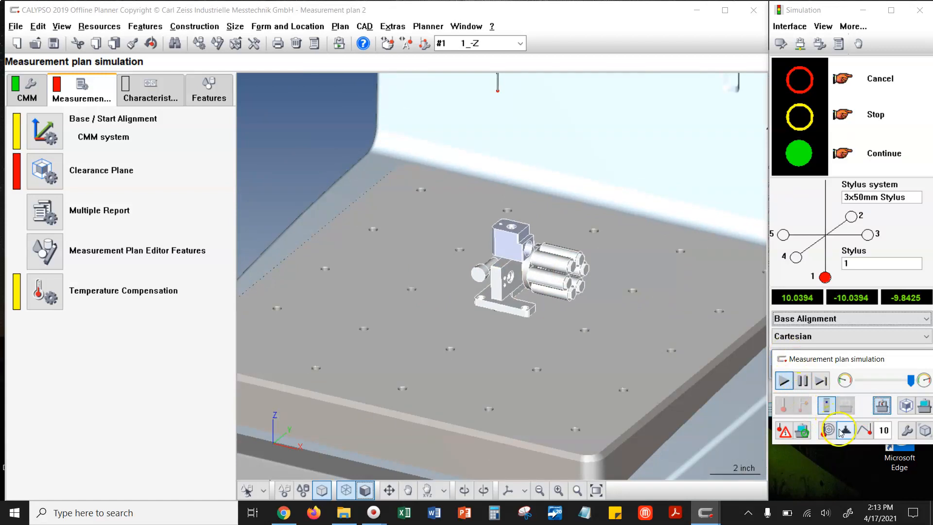
scroll(613, 330, "down", 3)
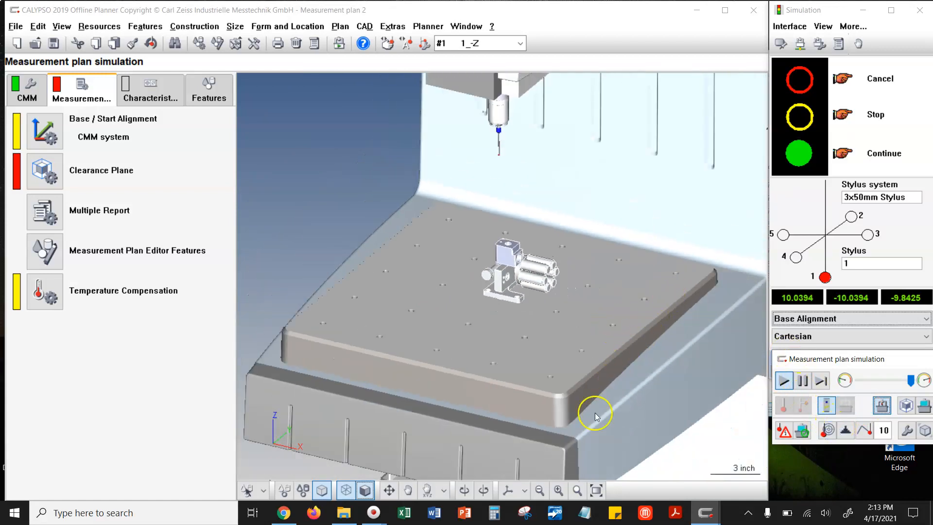
- Switch to Snipping Tool and capture the CAD view area showing the assembly on the CMM base plate
left_click(529, 514)
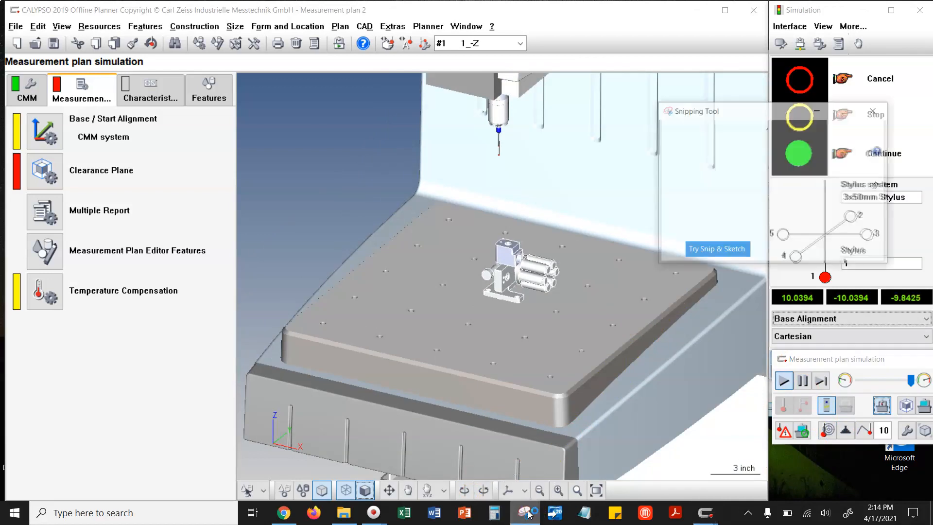
left_click(665, 132)
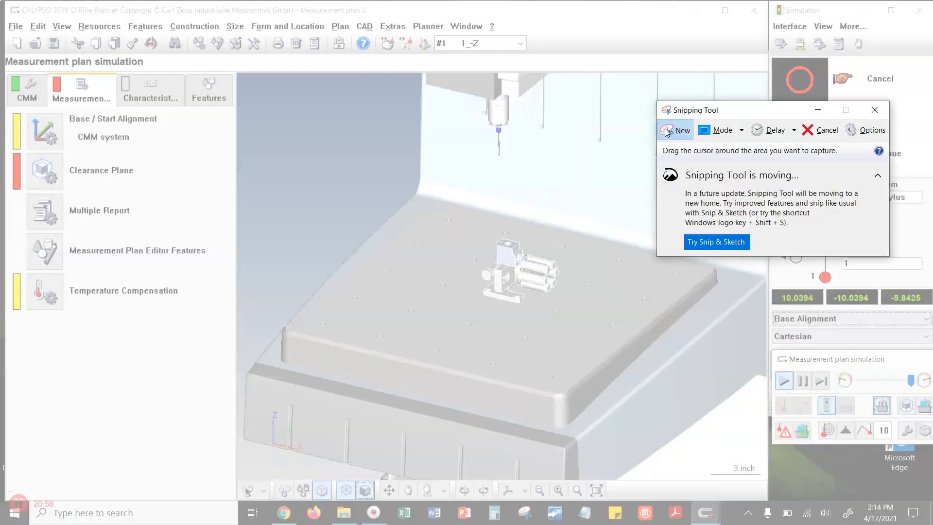
left_click_drag(301, 82, 752, 448)
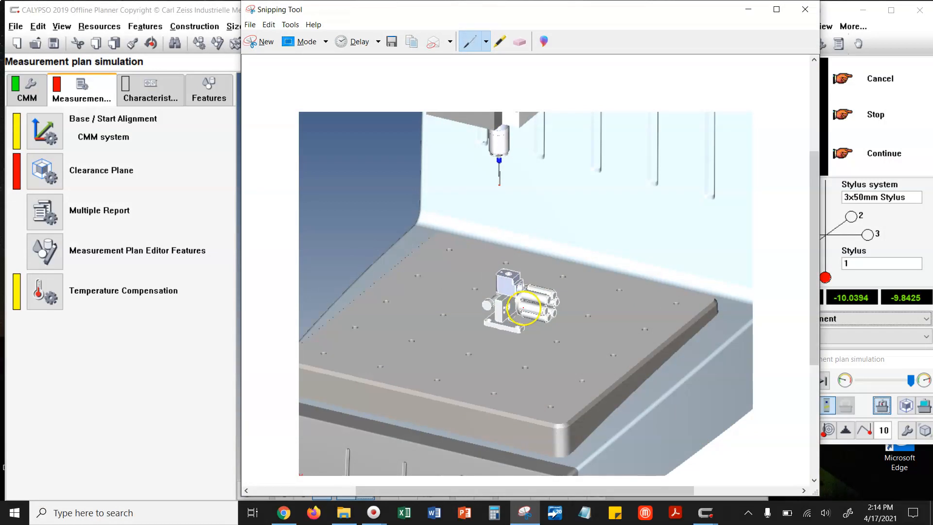
- Handwrite a first name in red pen on the snip, above the assembly and below the stylus
left_click(487, 44)
left_click(461, 60)
left_click_drag(431, 269, 433, 271)
left_click_drag(407, 240, 399, 247)
mouse_move(460, 219)
left_mouse_down()
mouse_move(454, 267)
mouse_move(460, 214)
left_mouse_up()
mouse_move(498, 256)
left_mouse_down()
mouse_move(492, 213)
mouse_move(549, 250)
left_mouse_up()
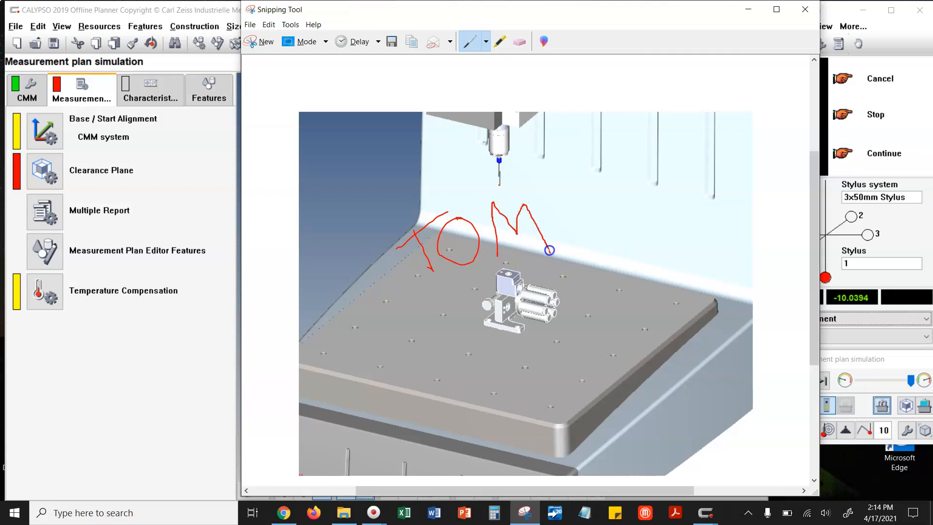